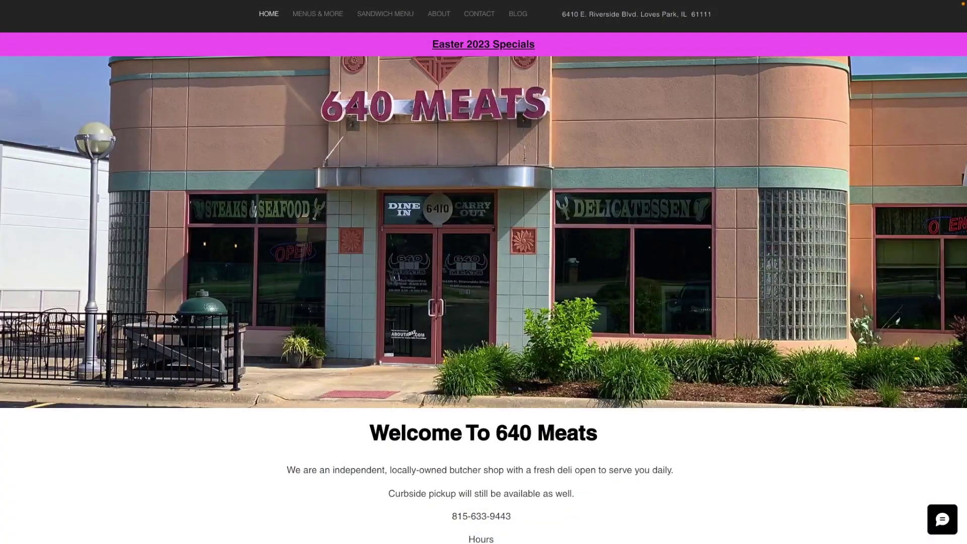
scroll(778, 249, "down", 5)
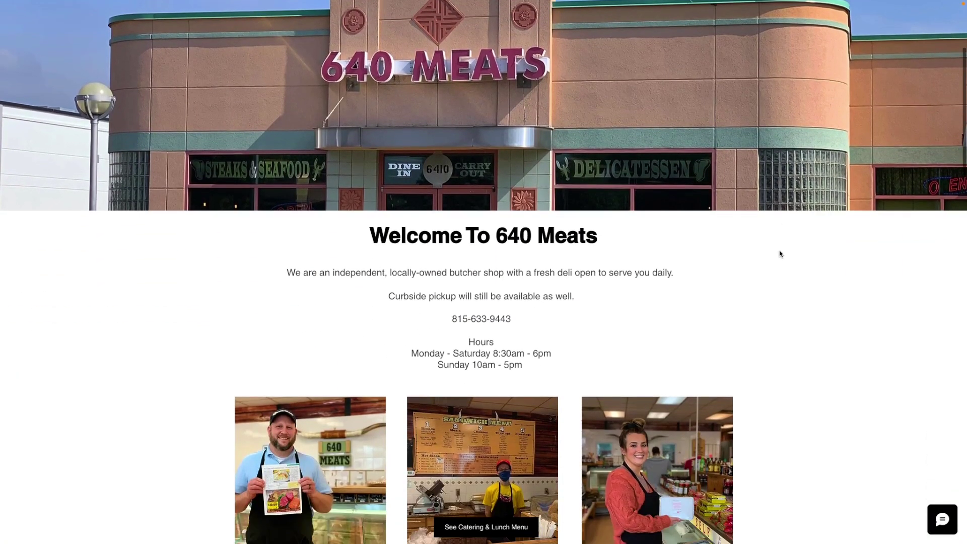
scroll(780, 253, "down", 6)
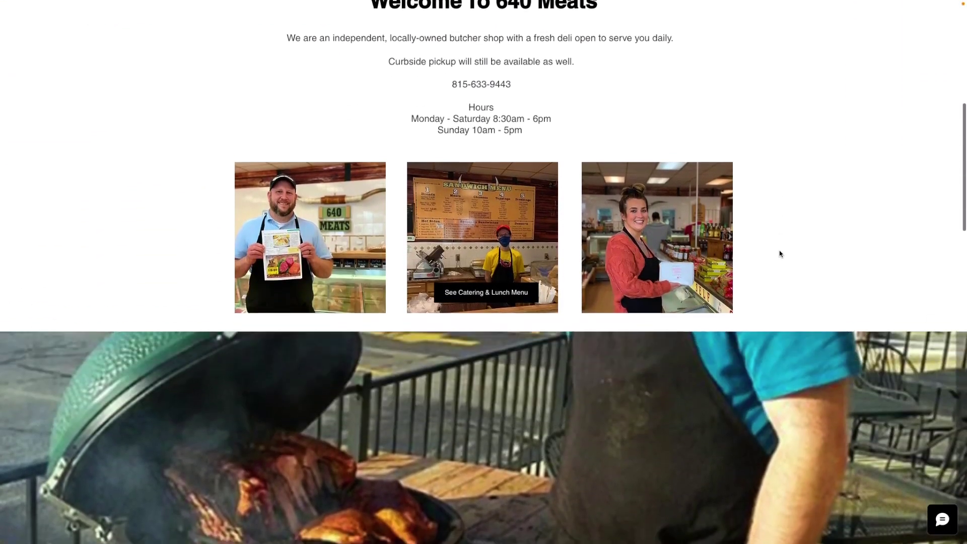
scroll(778, 249, "down", 20)
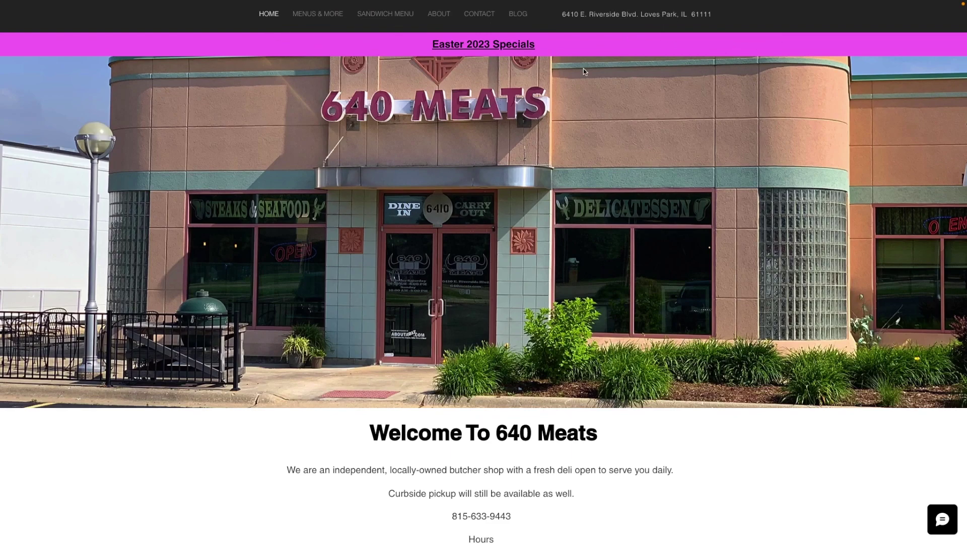
scroll(759, 58, "down", 5)
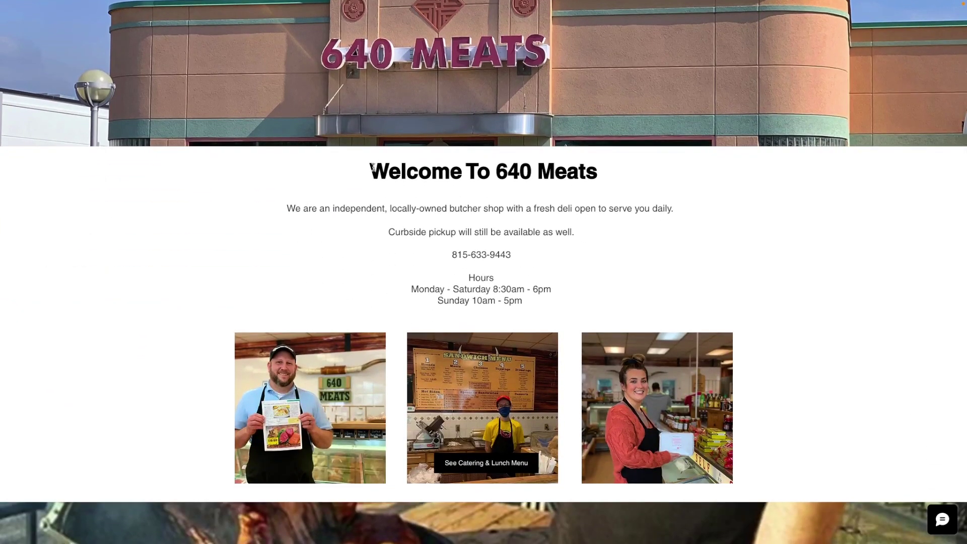
left_click_drag(371, 168, 600, 179)
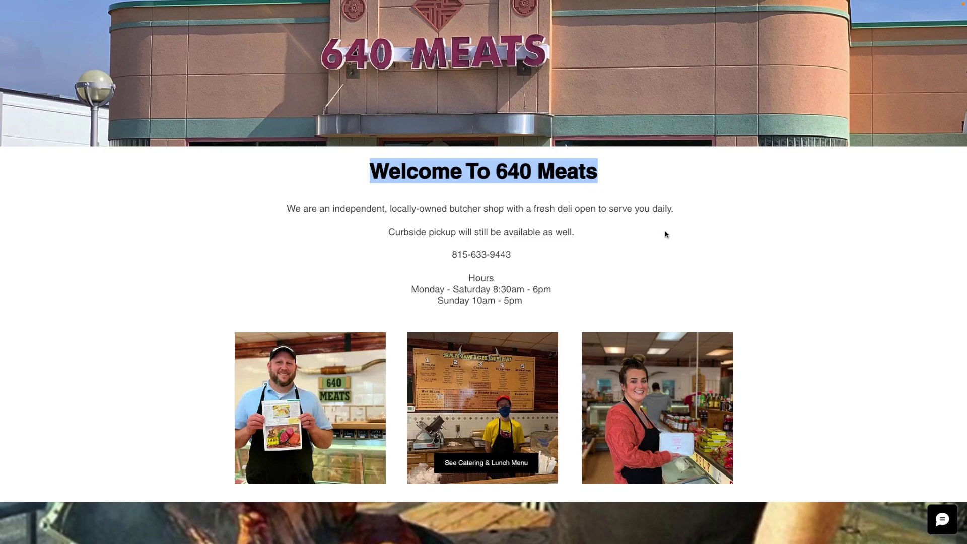
scroll(666, 235, "down", 2)
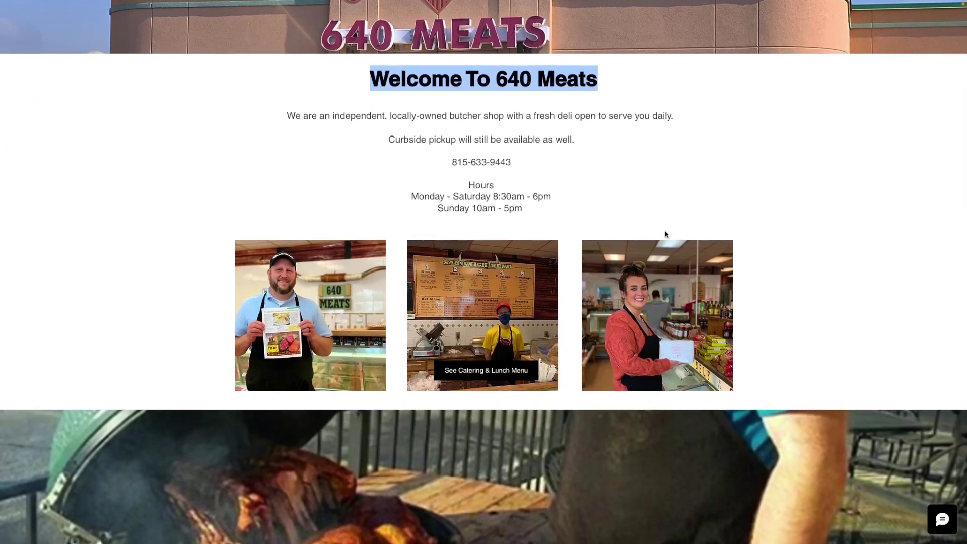
scroll(802, 210, "down", 1)
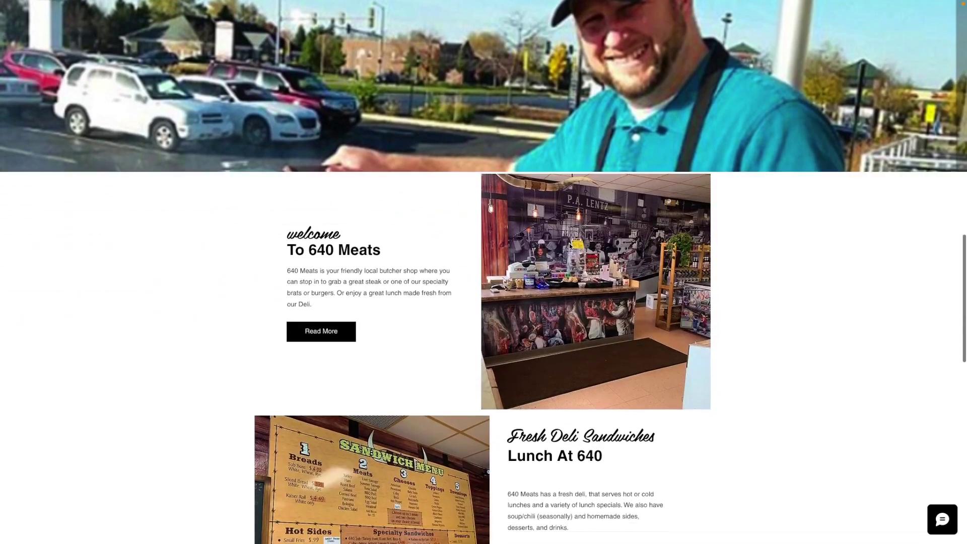
scroll(569, 243, "down", 1)
left_click_drag(379, 223, 289, 202)
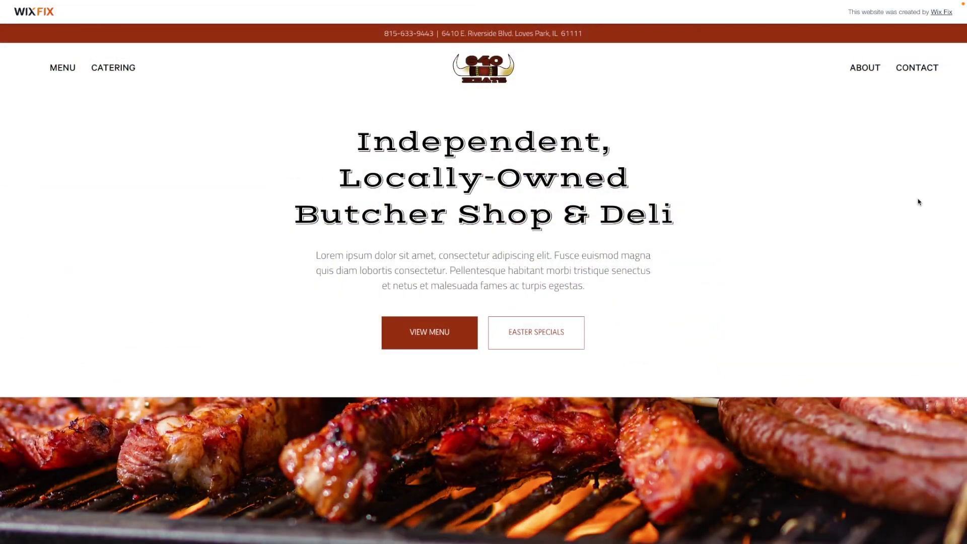
scroll(919, 202, "down", 3)
scroll(919, 202, "down", 6)
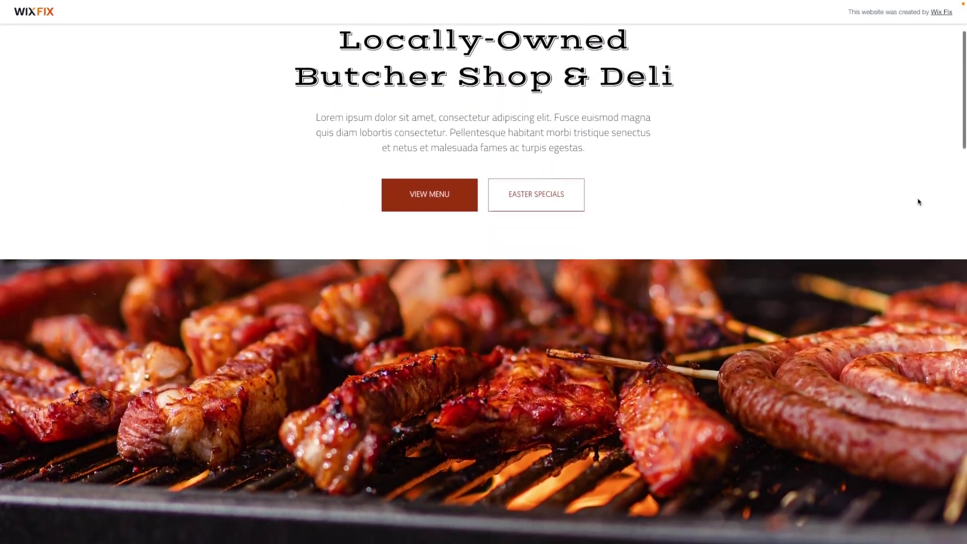
scroll(918, 198, "down", 8)
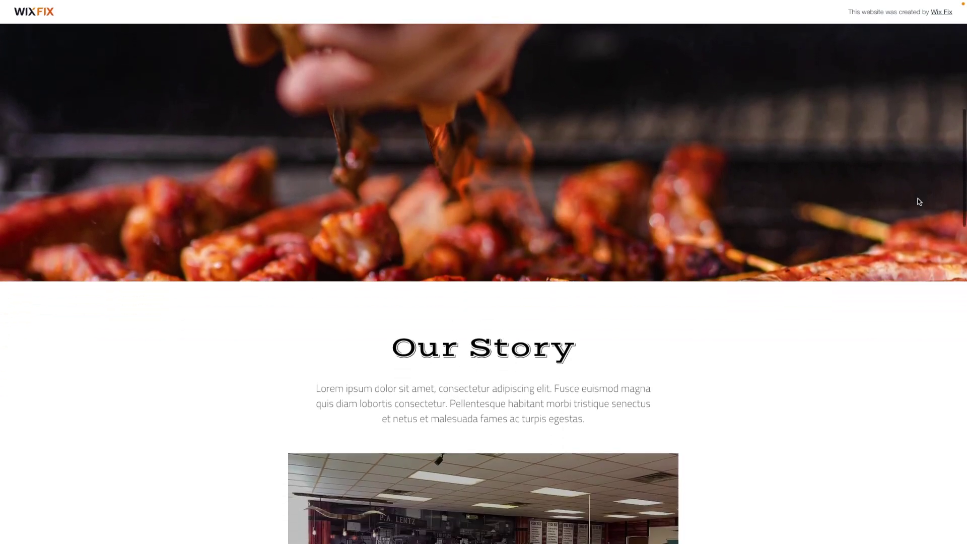
scroll(918, 202, "down", 8)
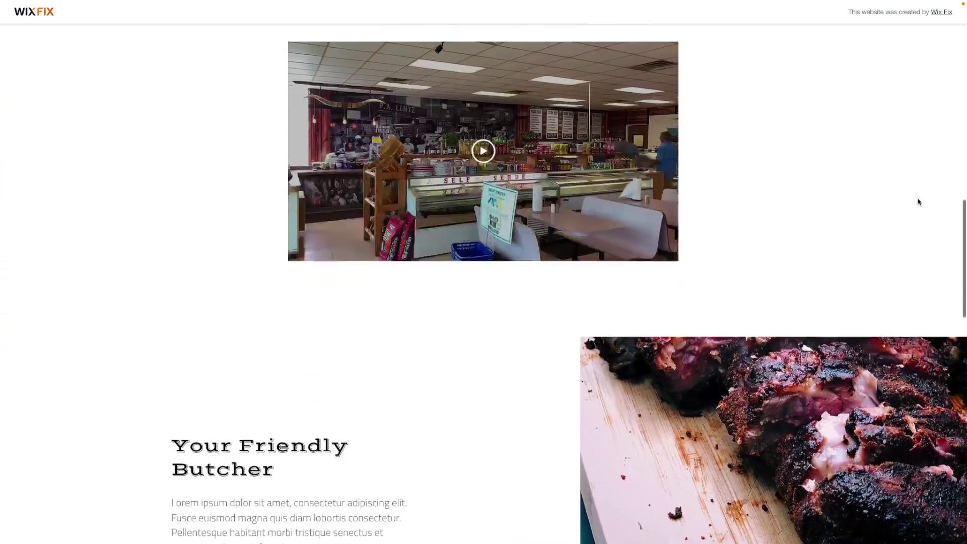
scroll(918, 202, "down", 9)
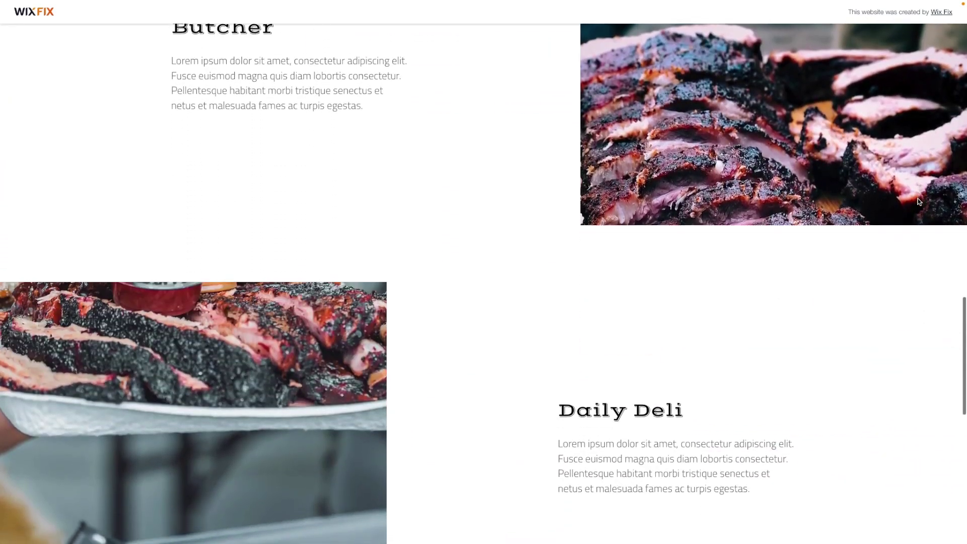
scroll(918, 201, "down", 5)
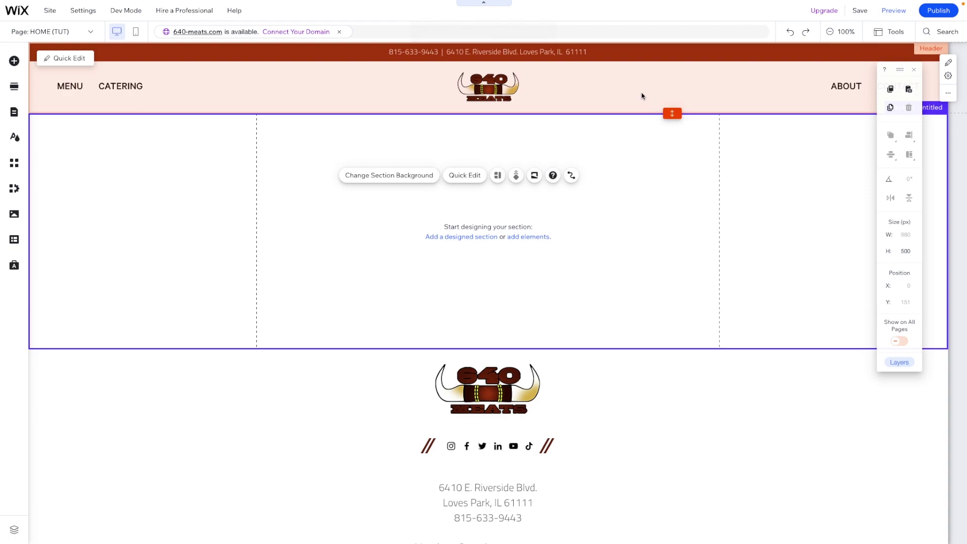
left_click(642, 96)
left_click(714, 54)
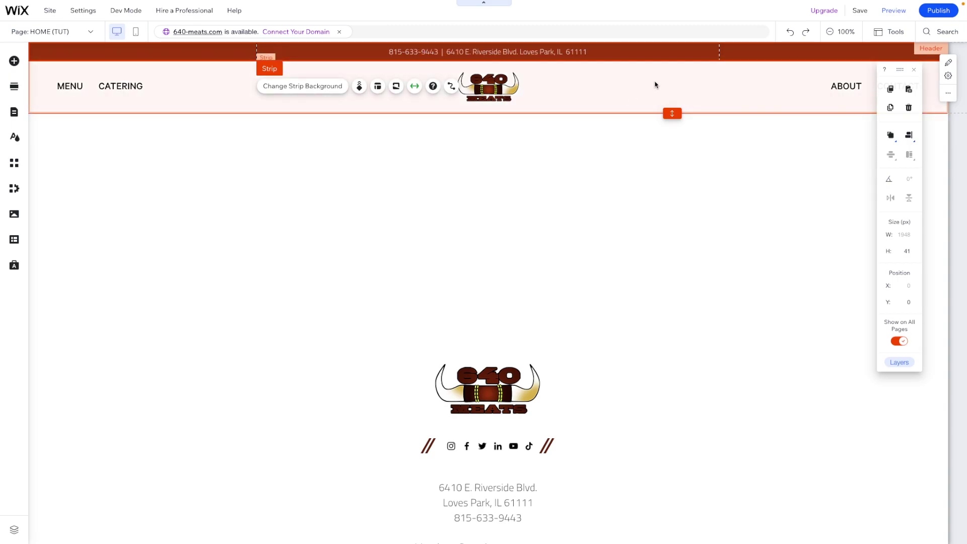
left_click(656, 85)
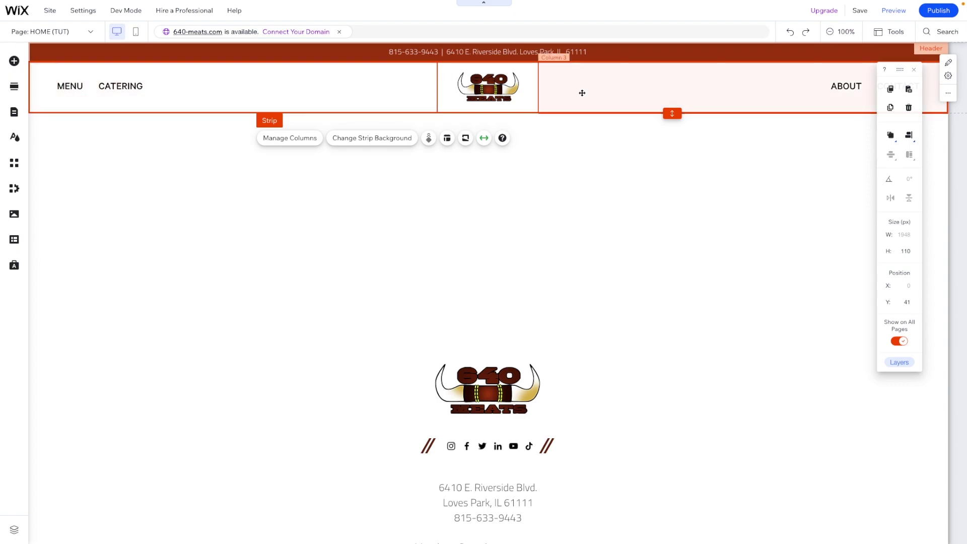
left_click_drag(901, 70, 900, 130)
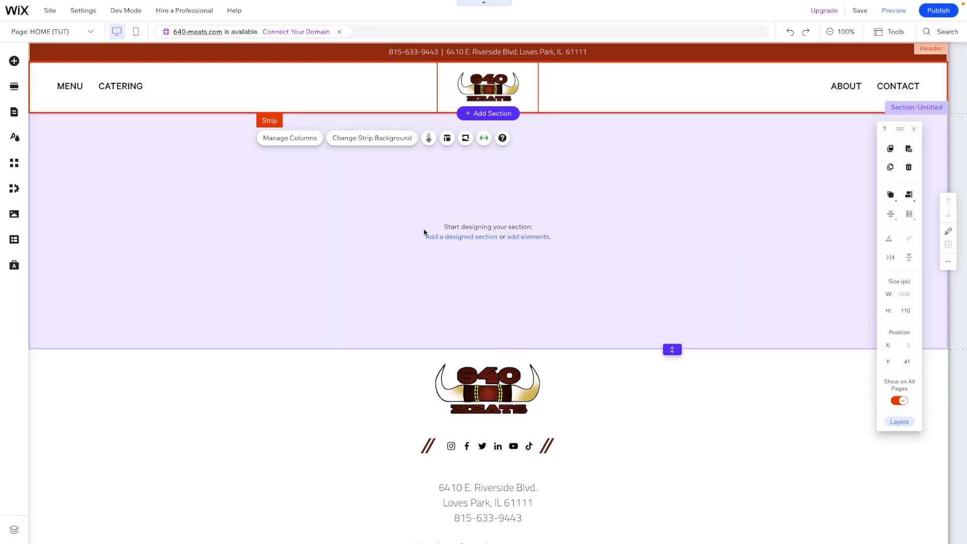
scroll(680, 226, "down", 2)
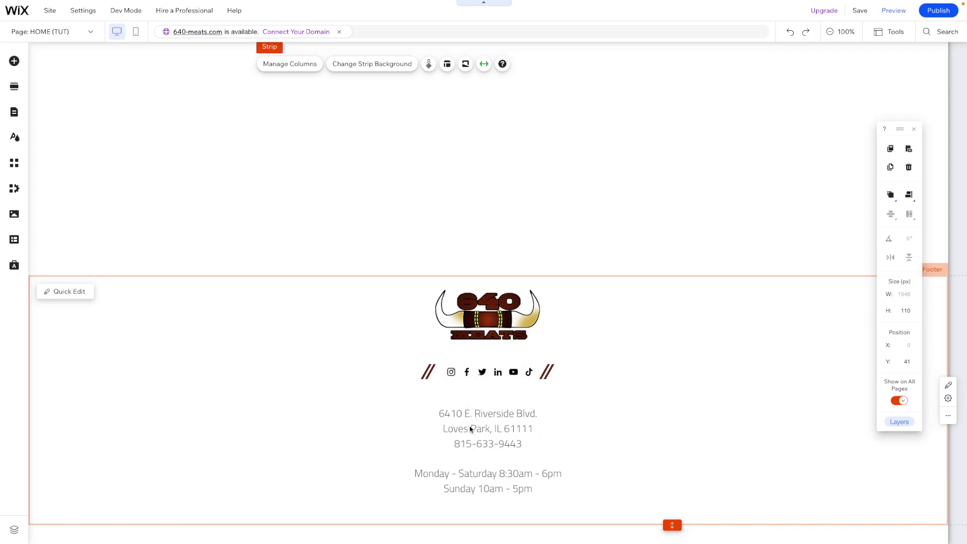
scroll(508, 424, "up", 2)
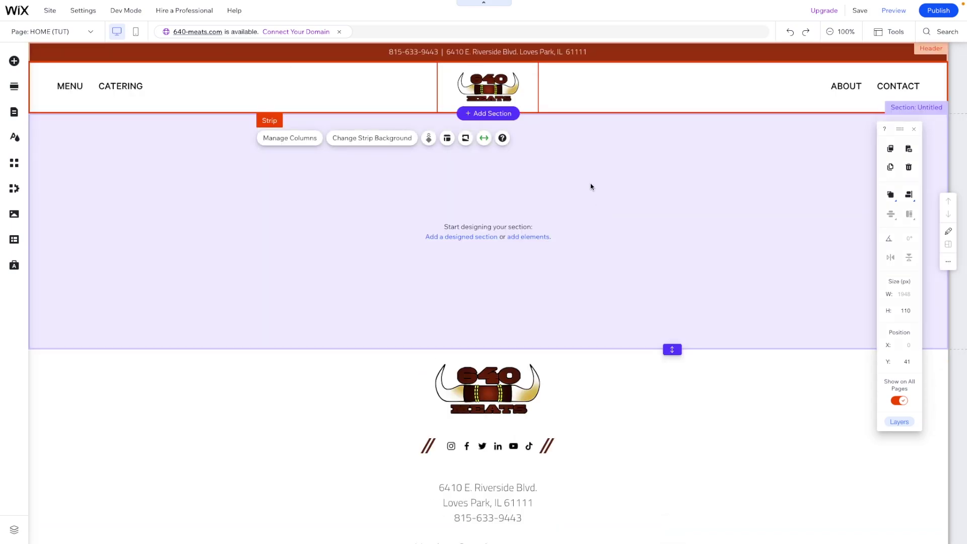
left_click(592, 185)
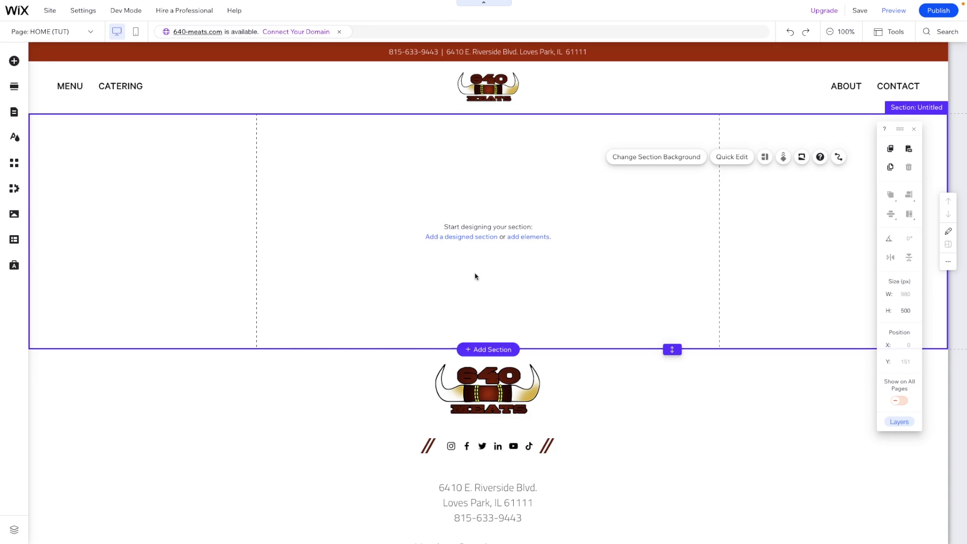
- Place a Heading 1 text box in the empty section and start editing it
scroll(503, 192, "down", 2)
scroll(503, 192, "up", 2)
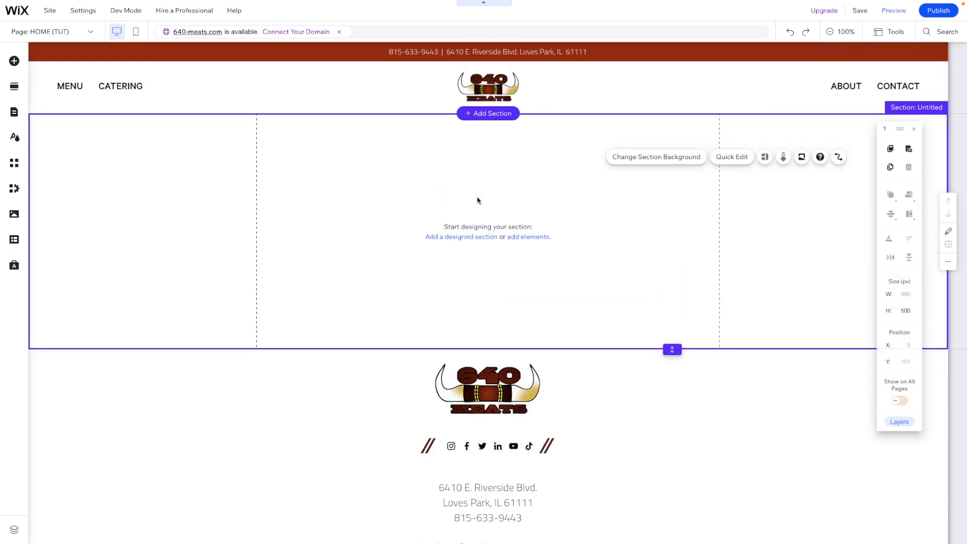
left_click(14, 61)
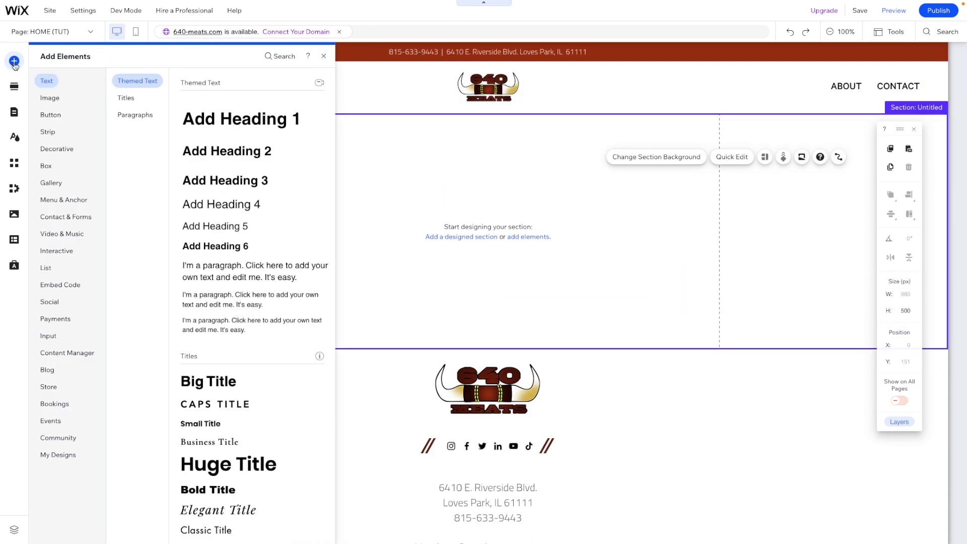
left_click_drag(216, 124, 453, 201)
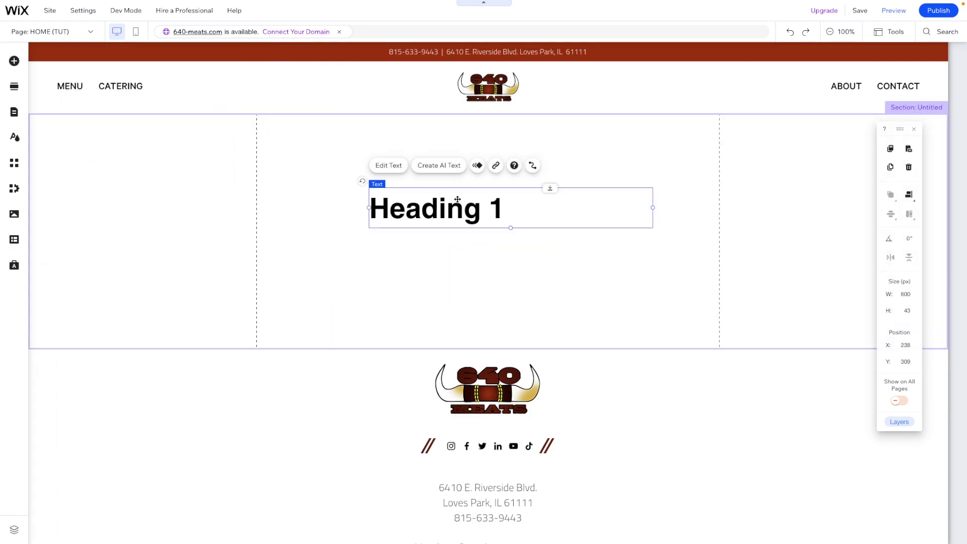
double_click(454, 202)
- Set the heading font to Vast Shadow Regular at 60 px and paste 'Independent, Locally-Owned Butcher Shop & Deli'
left_click(753, 285)
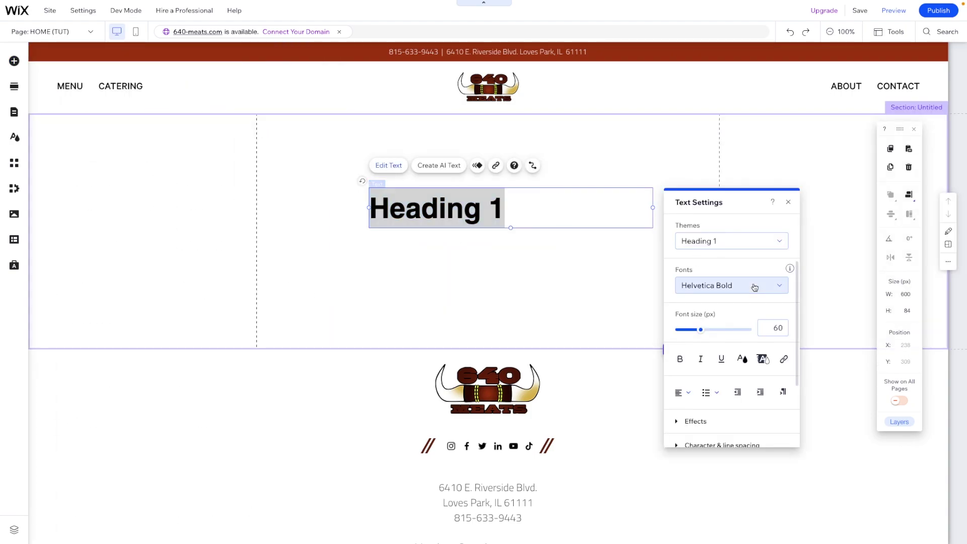
type("v")
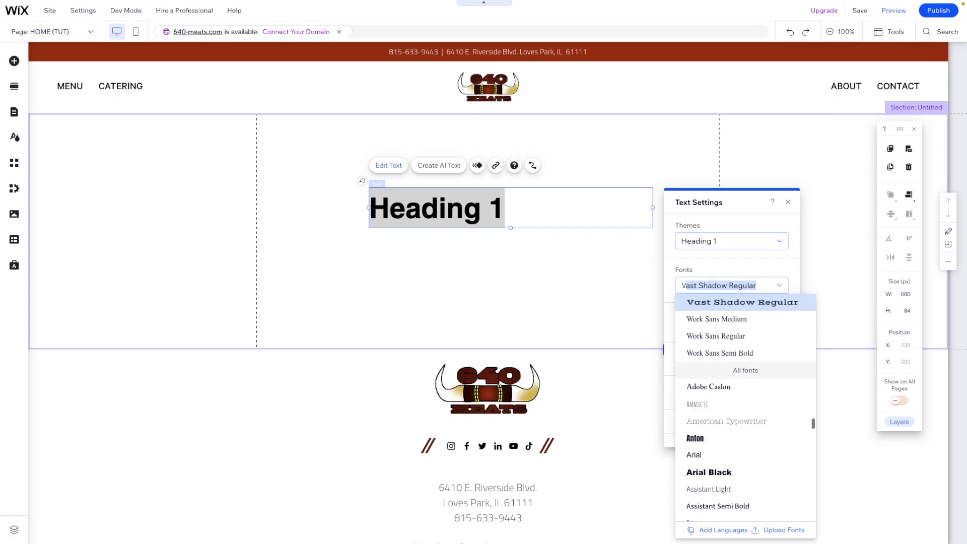
left_click(718, 303)
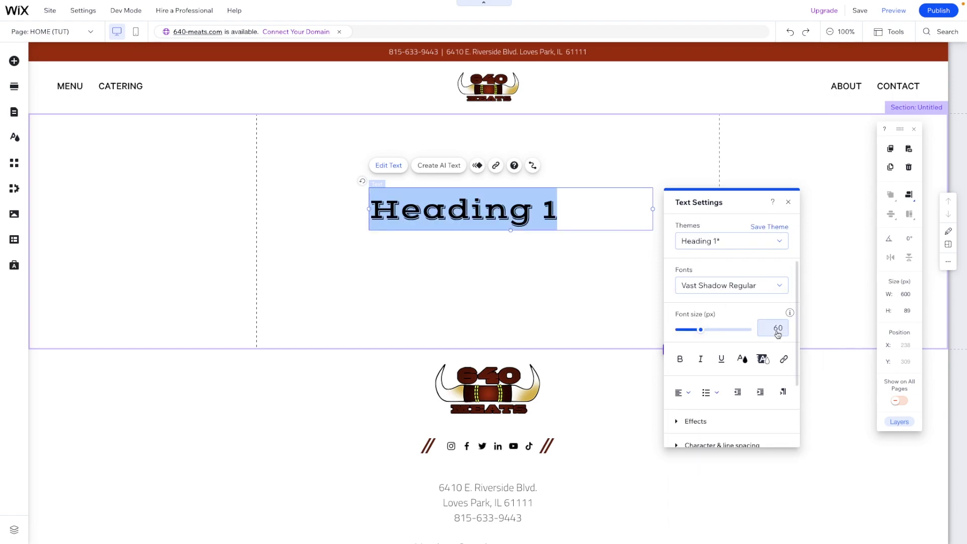
left_click(778, 329)
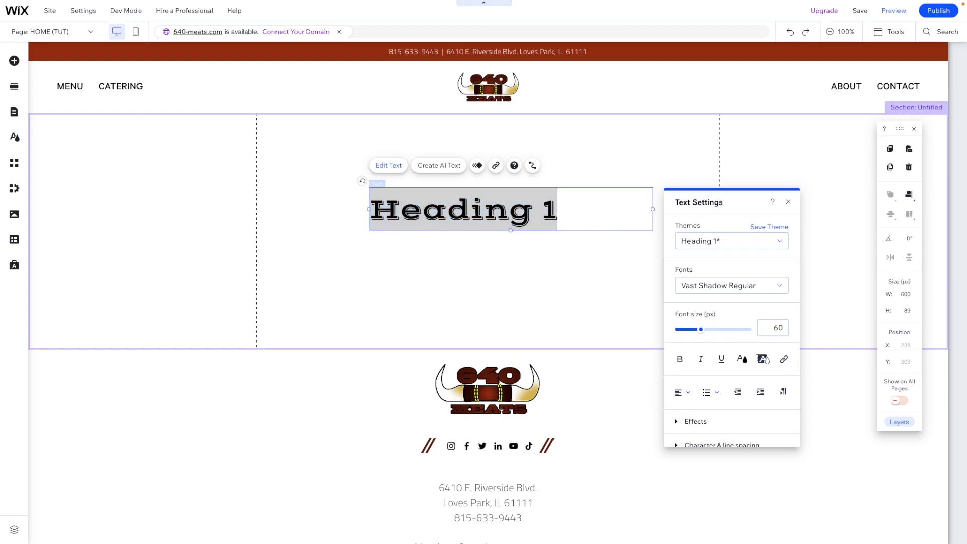
triple_click(488, 206)
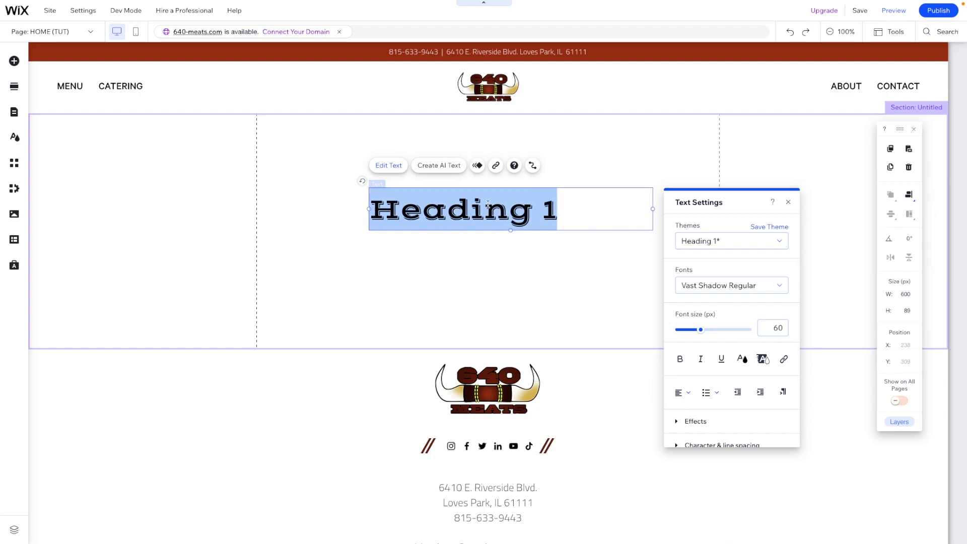
type("Independent, Locally-Owned Butcher Shop & Deli")
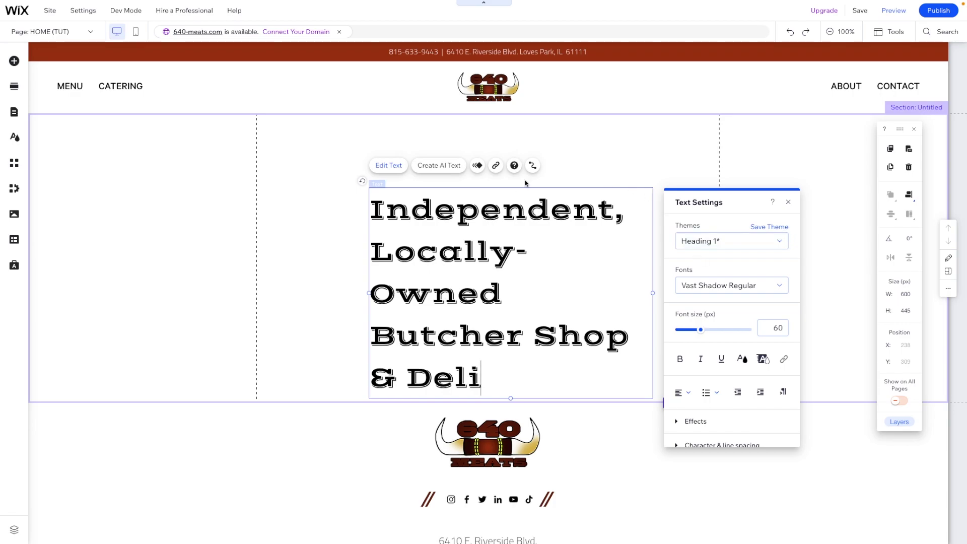
- Highlight the independent, locally-owned phrase on the live 640 Meats site, then return to the editor
left_click(222, 25)
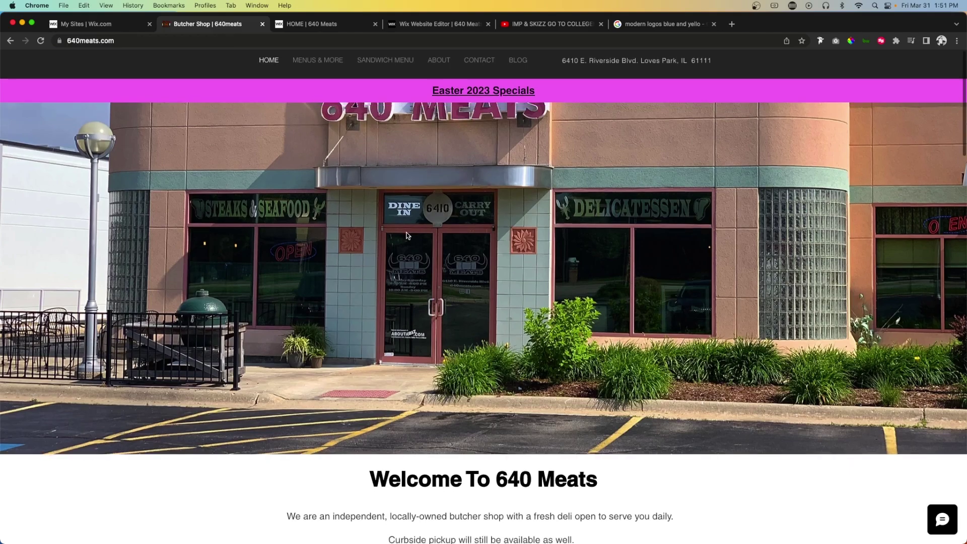
scroll(408, 236, "down", 5)
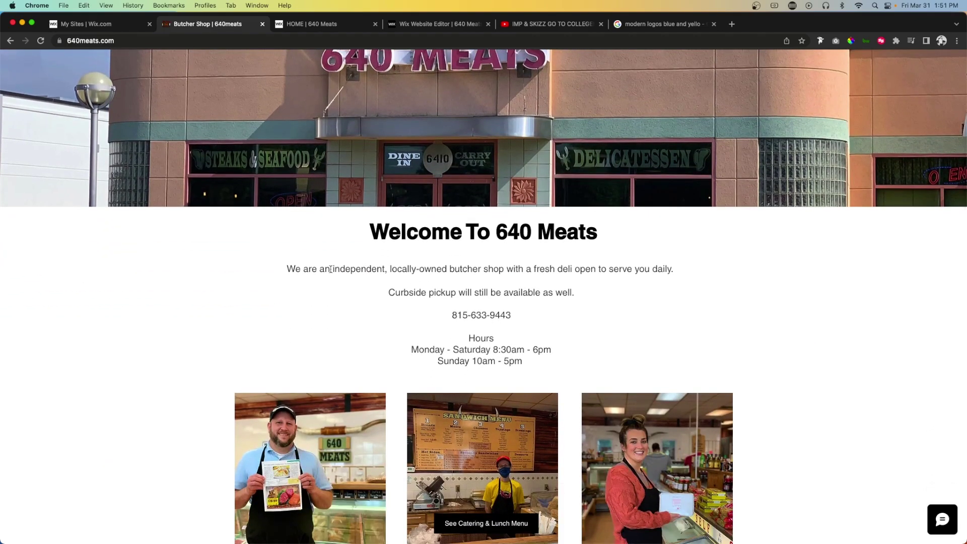
left_click_drag(331, 269, 577, 269)
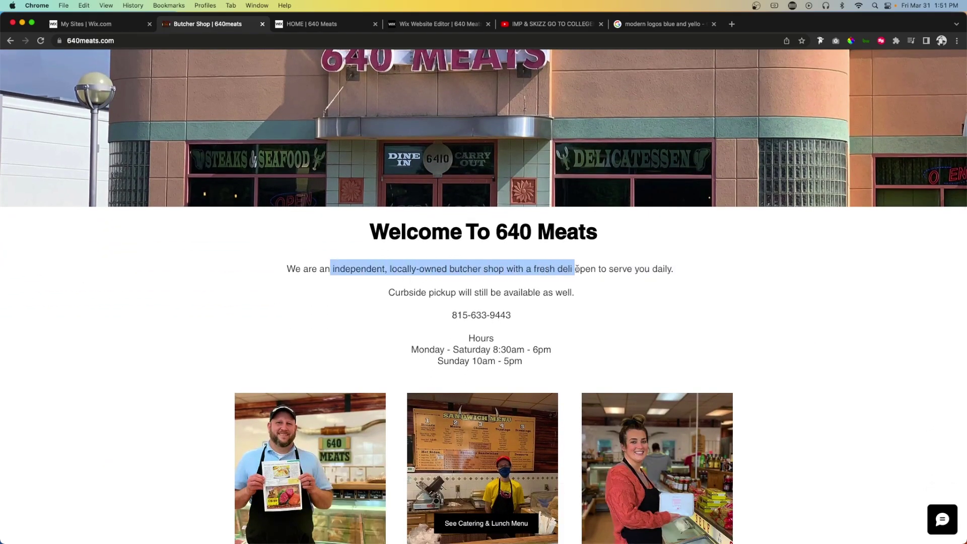
left_click(412, 25)
- Centre-align the heading text, widen its box to three lines and move it to the top middle
key("ctrl+super+f")
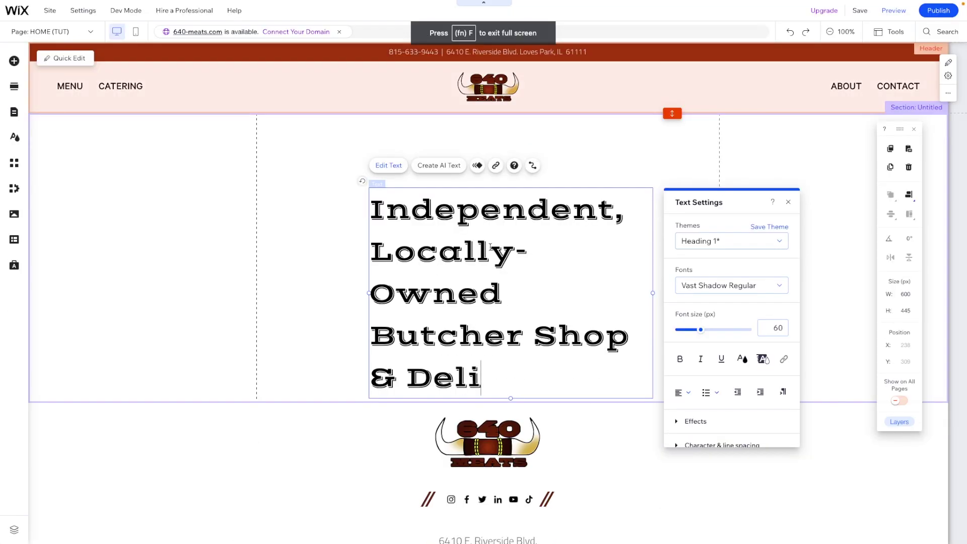
key("ctrl+a")
left_click(682, 392)
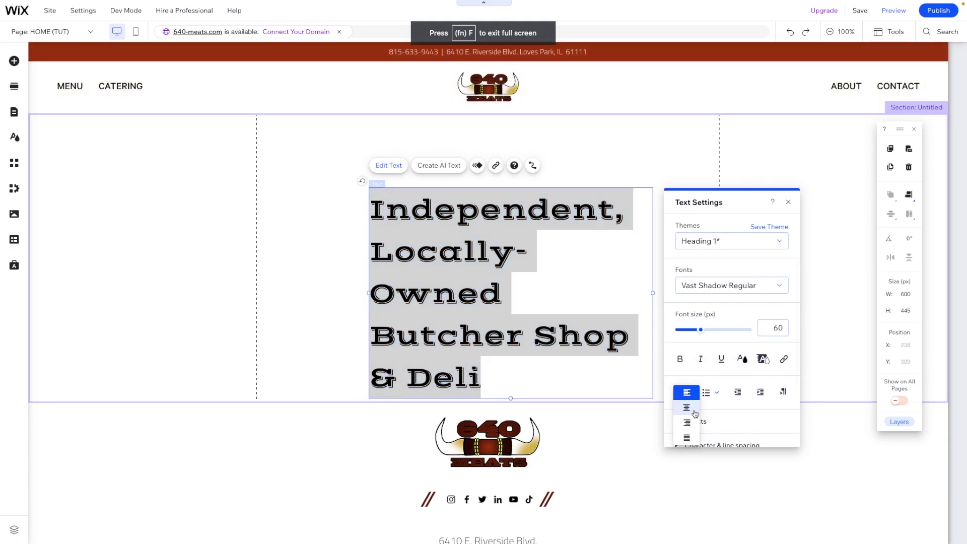
left_click(686, 408)
left_click(686, 134)
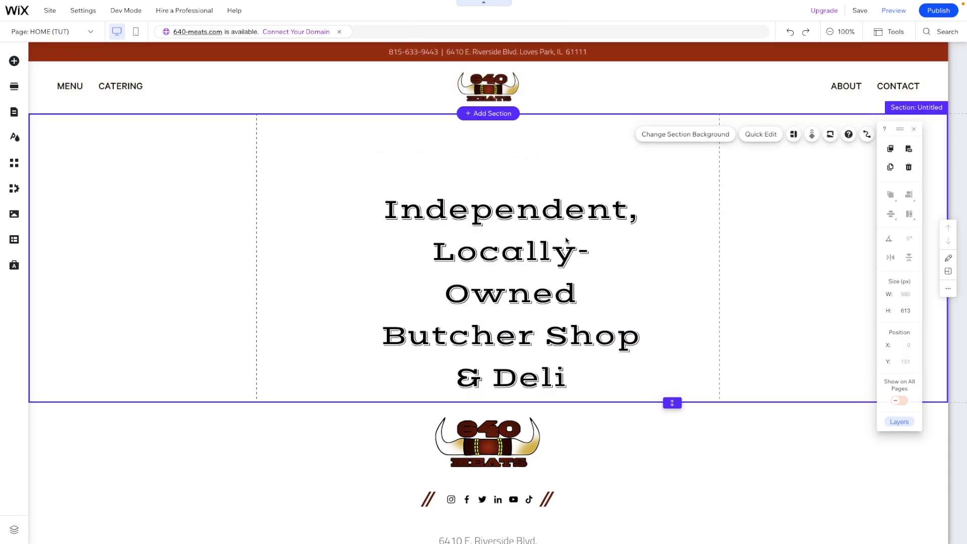
left_click(572, 258)
left_click_drag(655, 291, 775, 277)
left_click_drag(542, 258, 463, 218)
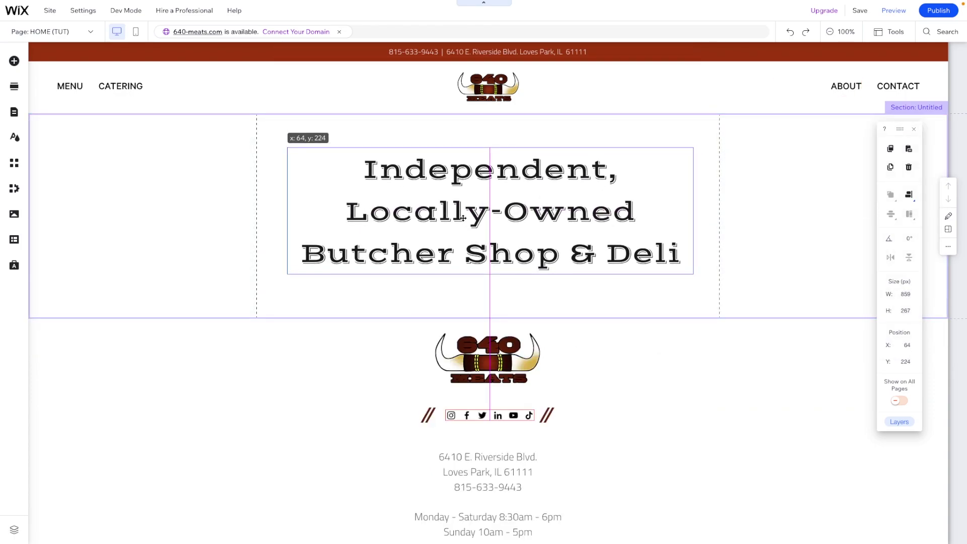
- Tighten the heading's line spacing to 1.1
double_click(523, 210)
scroll(745, 310, "down", 2)
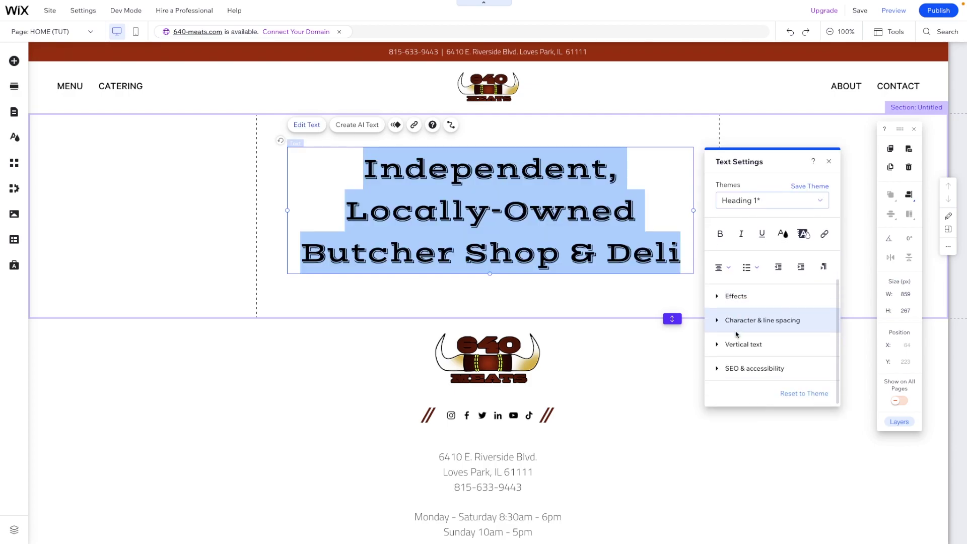
left_click(717, 322)
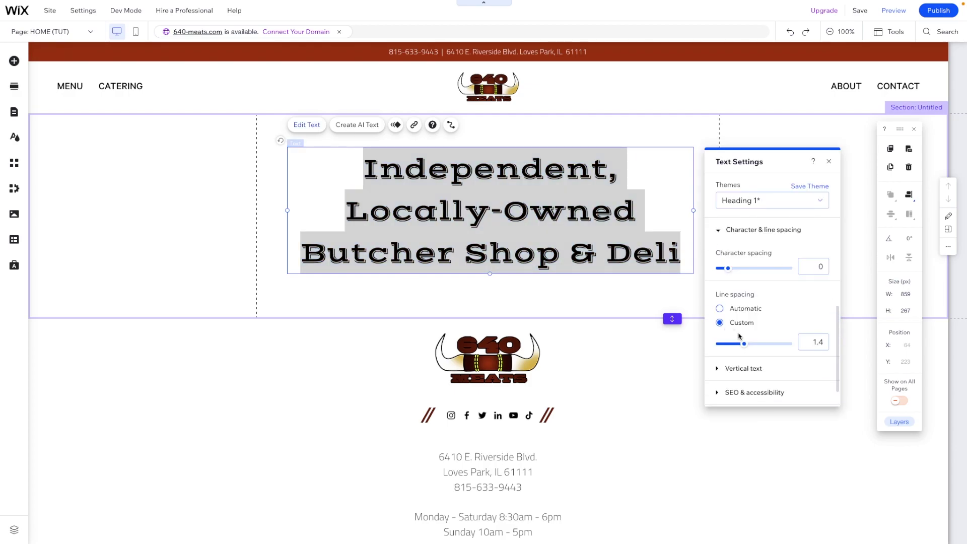
left_click_drag(743, 346, 736, 348)
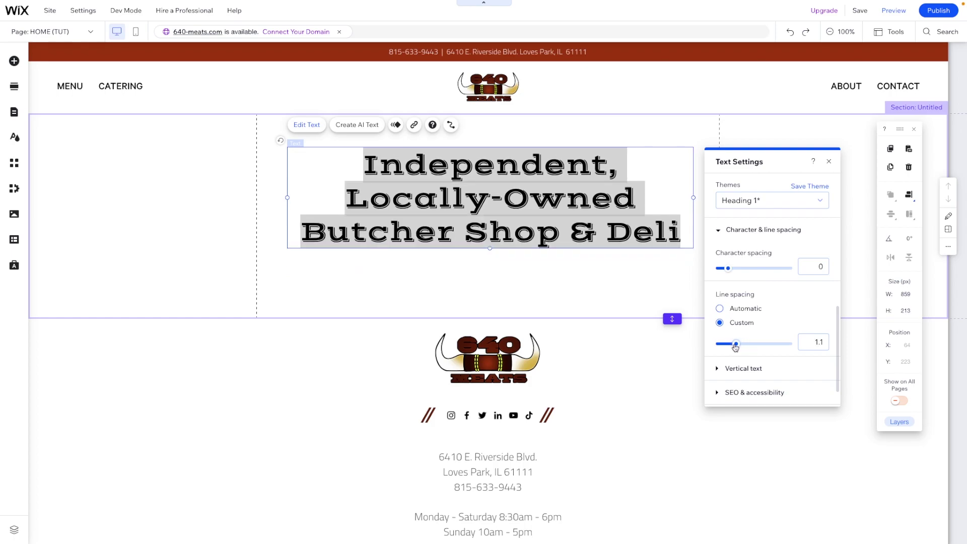
left_click(606, 285)
- Set the section height to 600 px
left_click(421, 196)
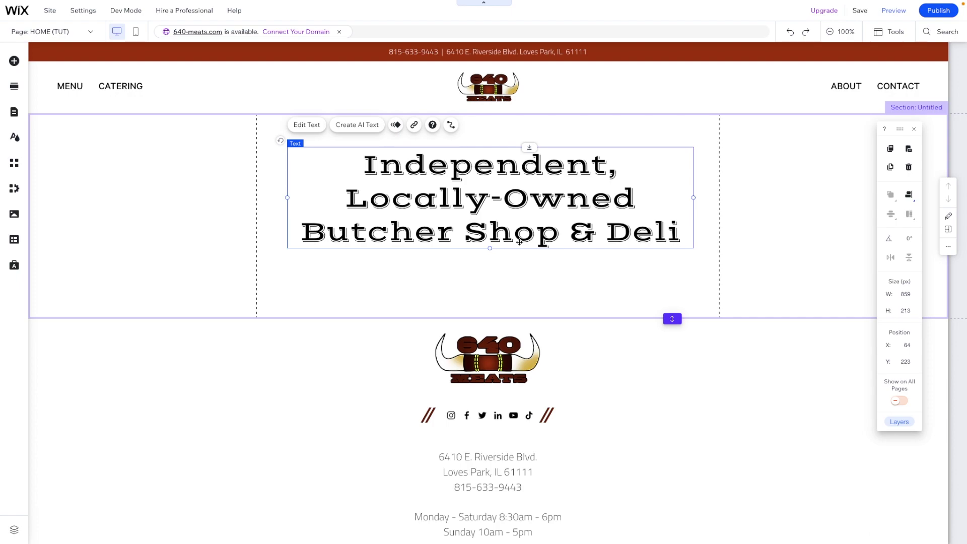
left_click(536, 302)
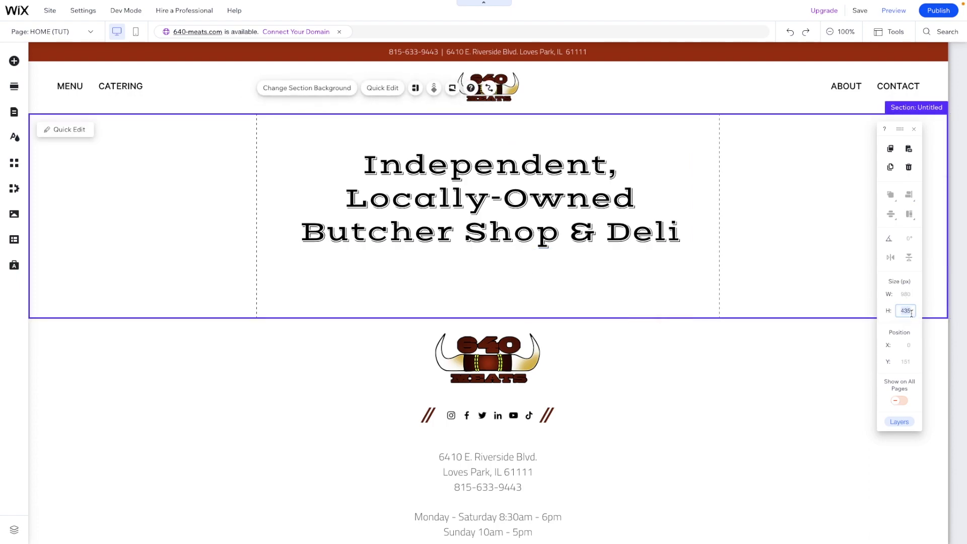
type("600")
key("Return")
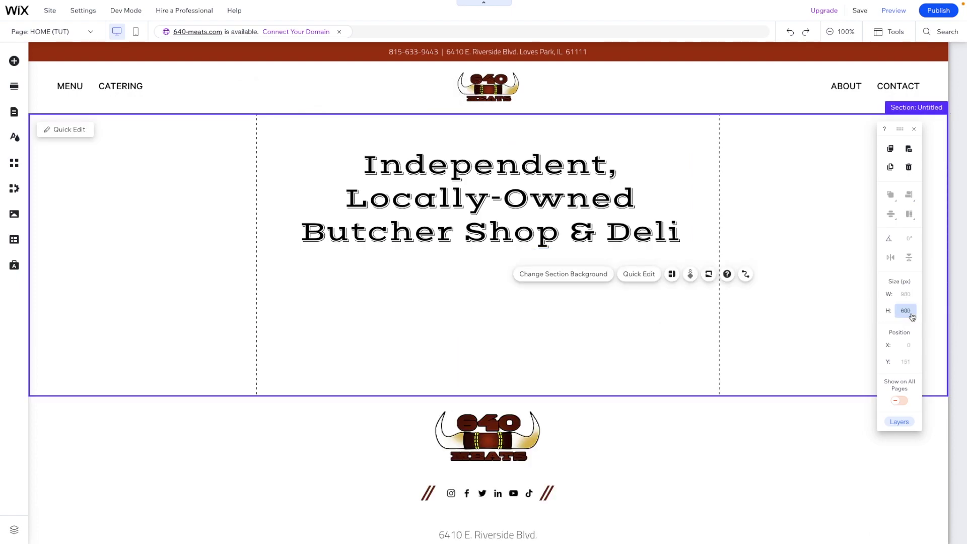
- Drop a Paragraph under the heading, widen it to 650 px and centre it horizontally
scroll(445, 297, "down", 1)
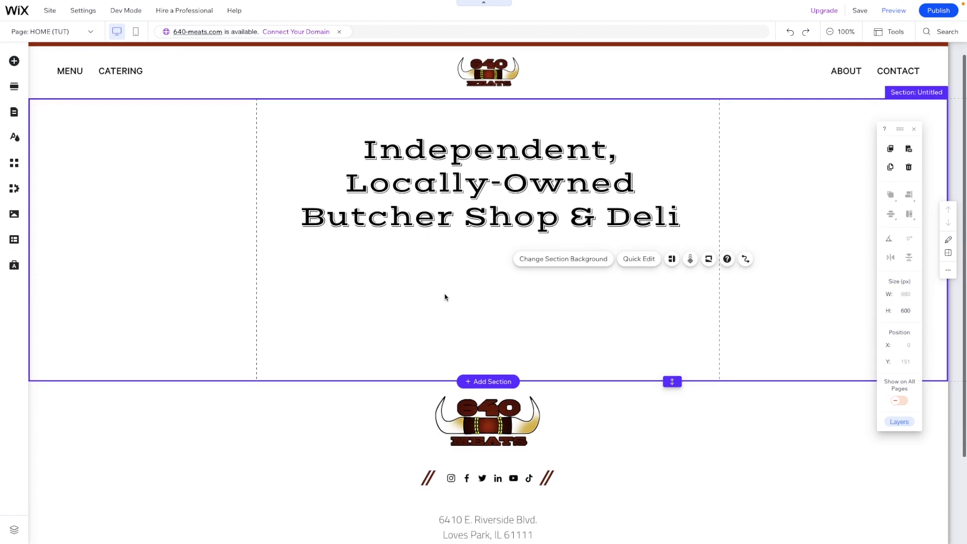
left_click(14, 61)
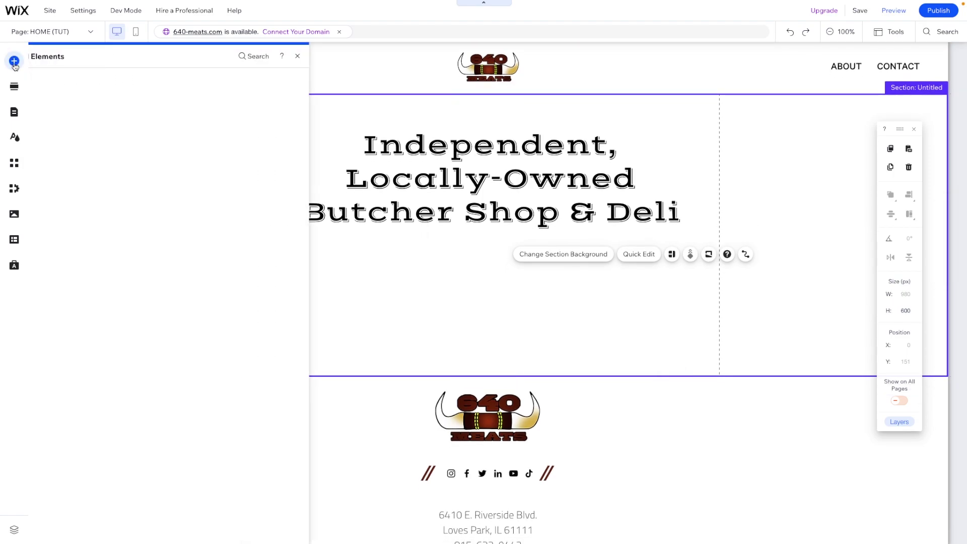
left_click_drag(283, 267, 479, 271)
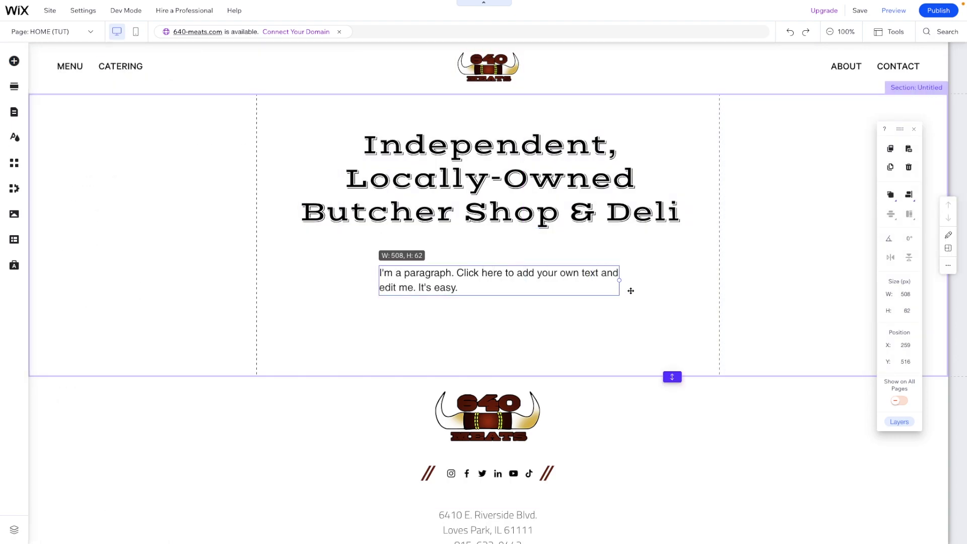
left_click_drag(638, 289, 688, 291)
left_click(909, 194)
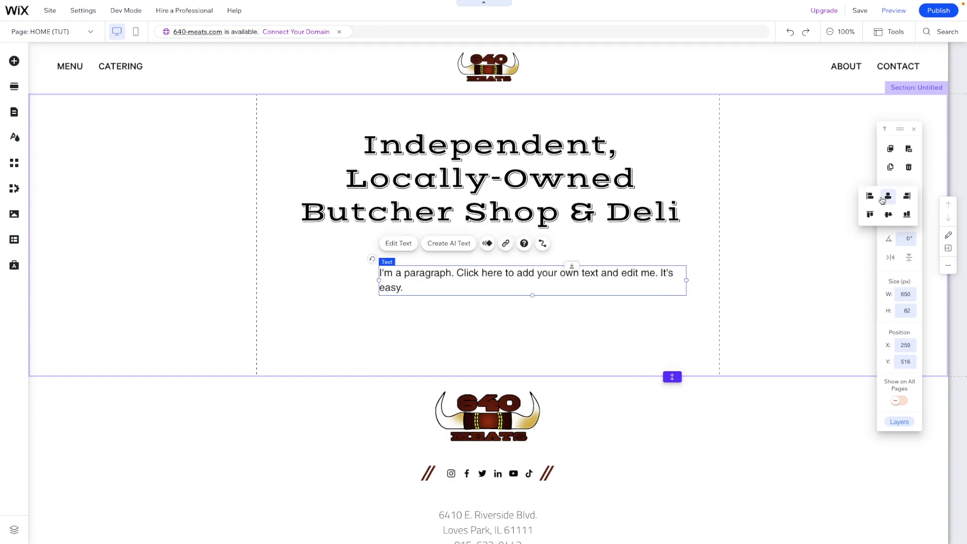
left_click(888, 196)
left_click_drag(468, 272, 463, 256)
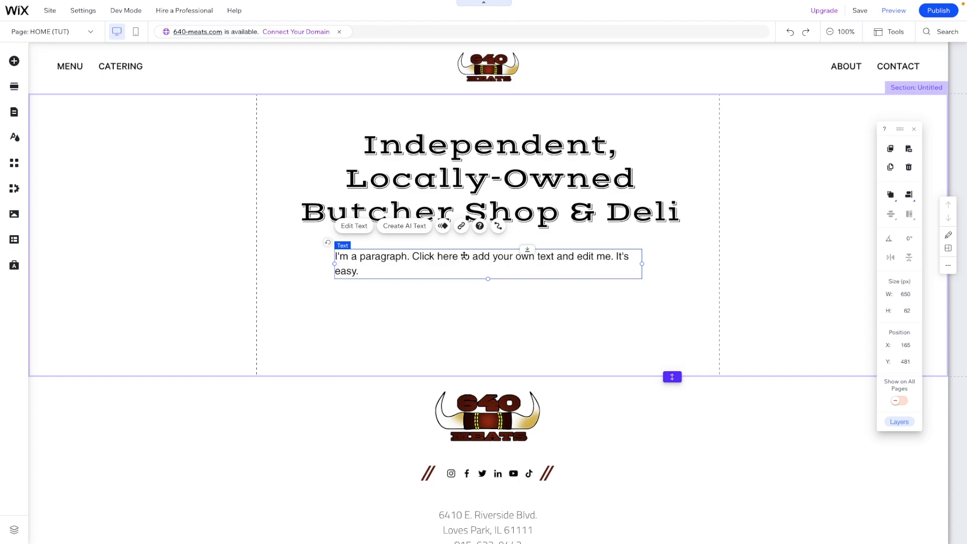
double_click(441, 261)
- Paste the Lorem ipsum text, centre-align it and colour it dark grey #595959
type("Lorem ipsum dolor sit amet, consectetur adipiscing elit. Fusce euismod magna quis diam lobortis consectetur. Pellentesque habitant morbi tristique senectus et netus et malesuada fames ac turpis egestas.")
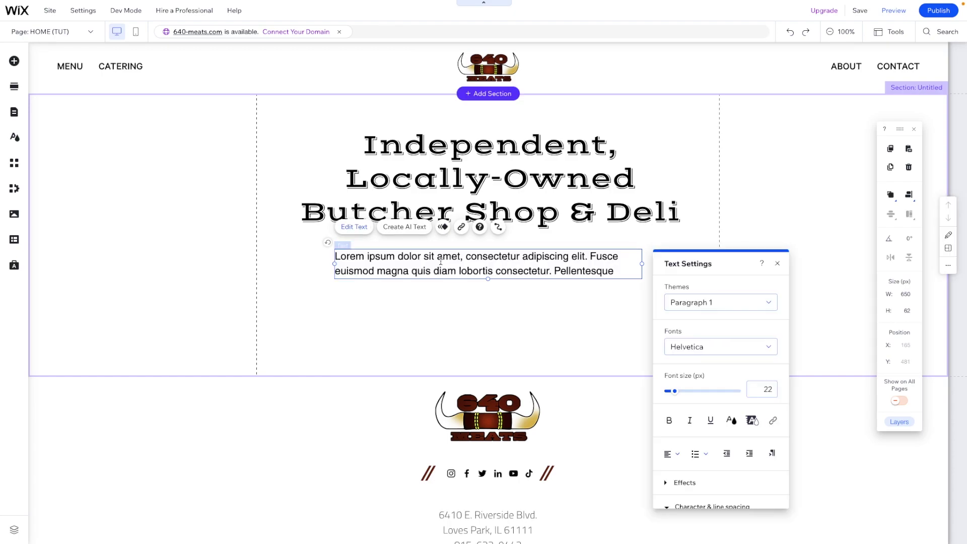
key("ctrl+a")
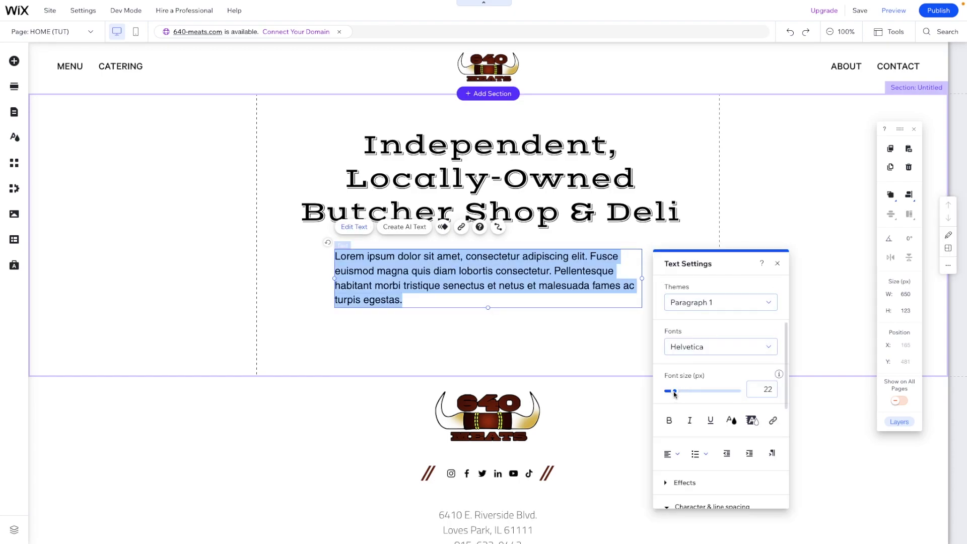
left_click(674, 454)
left_click(676, 473)
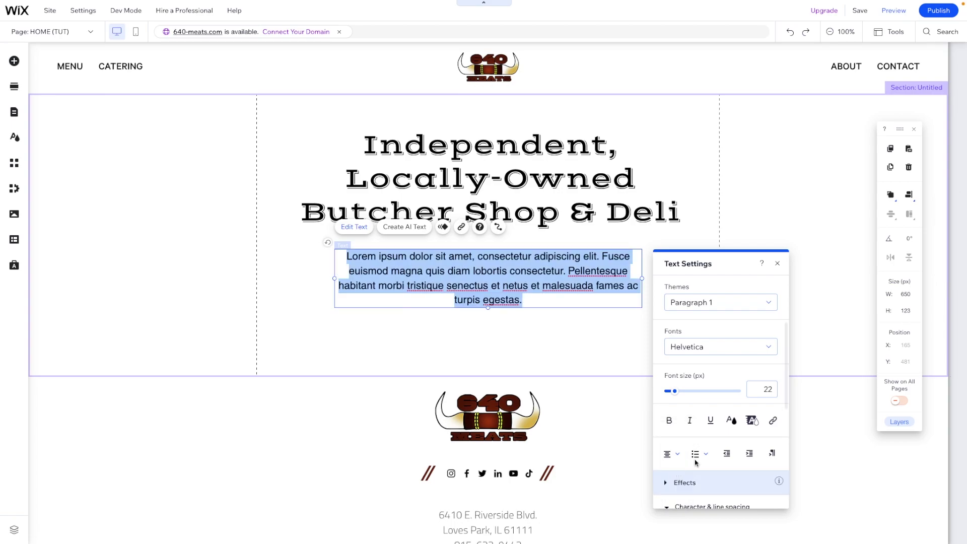
left_click(731, 420)
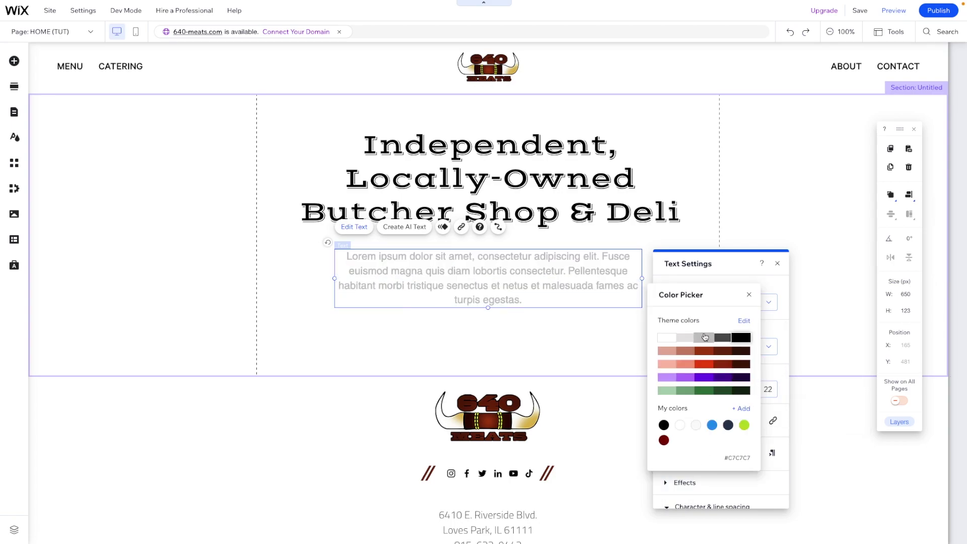
left_click(723, 341)
left_click(707, 340)
left_click(719, 340)
left_click(749, 295)
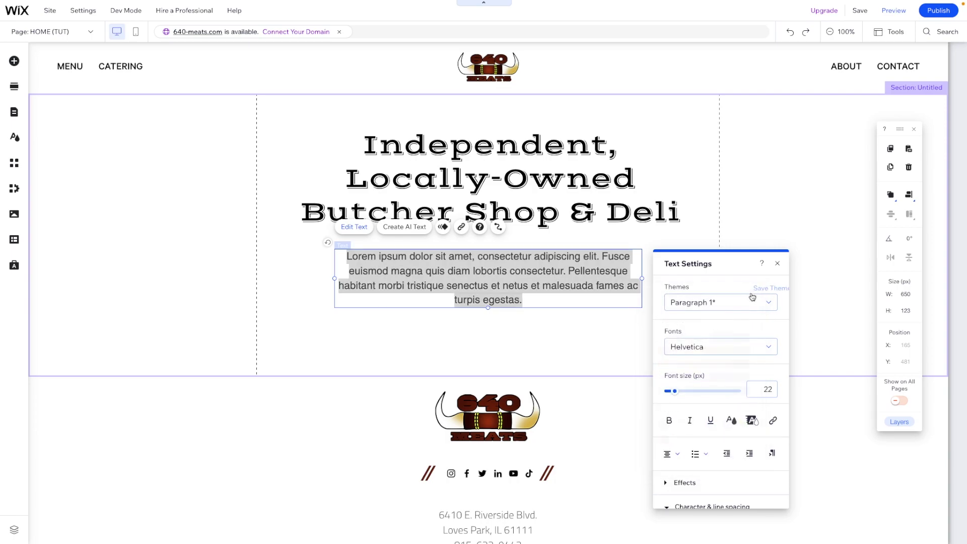
- Set the paragraph font to Cairo Light and nudge the box slightly up
left_click(726, 347)
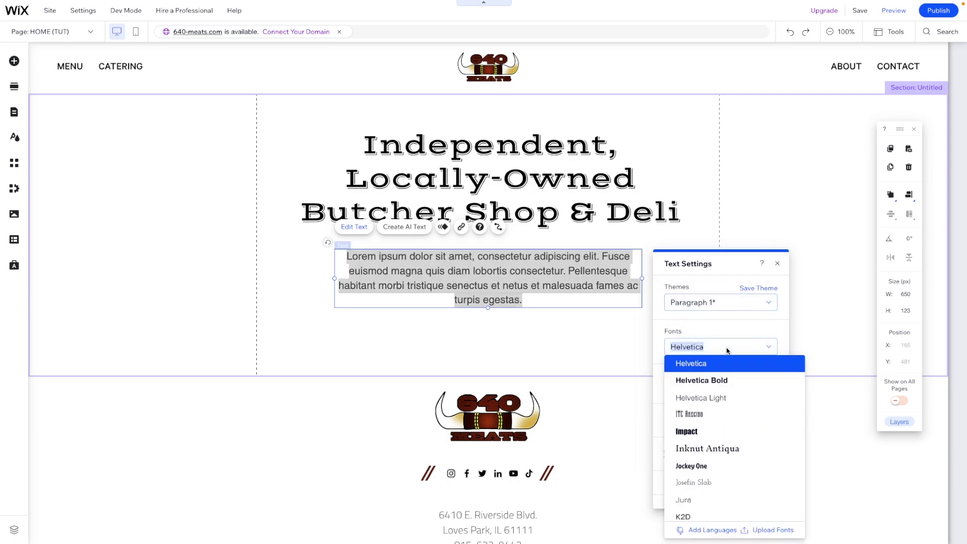
type("Cairo Black")
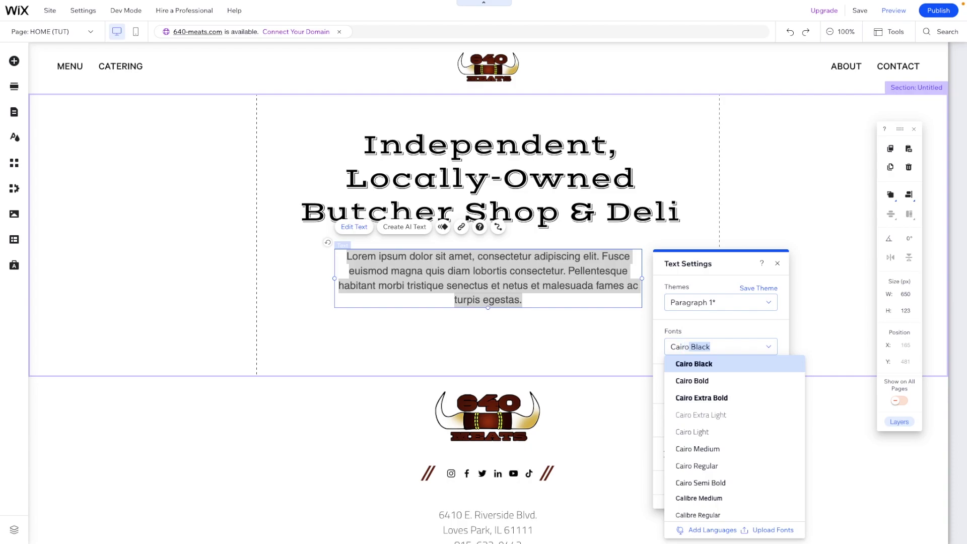
left_click(721, 432)
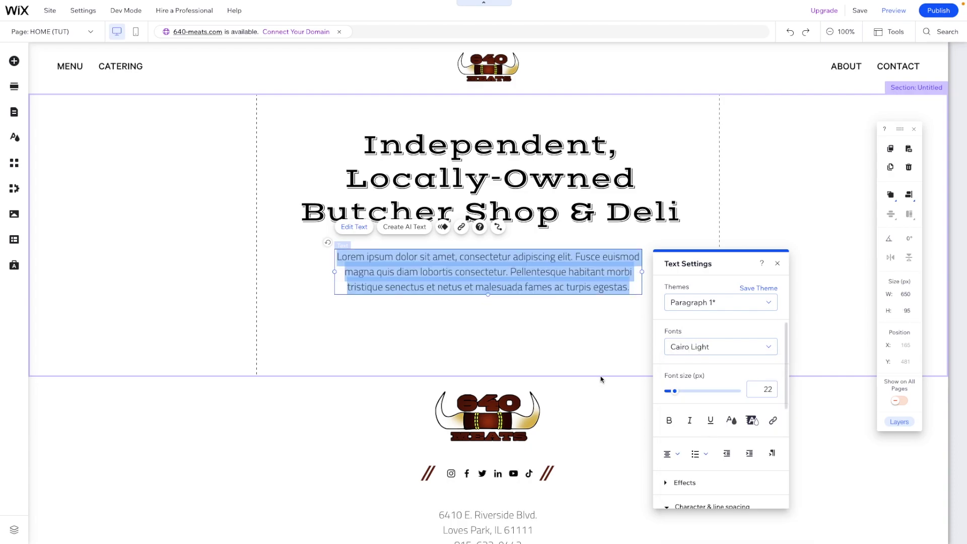
left_click(584, 344)
left_click(521, 286)
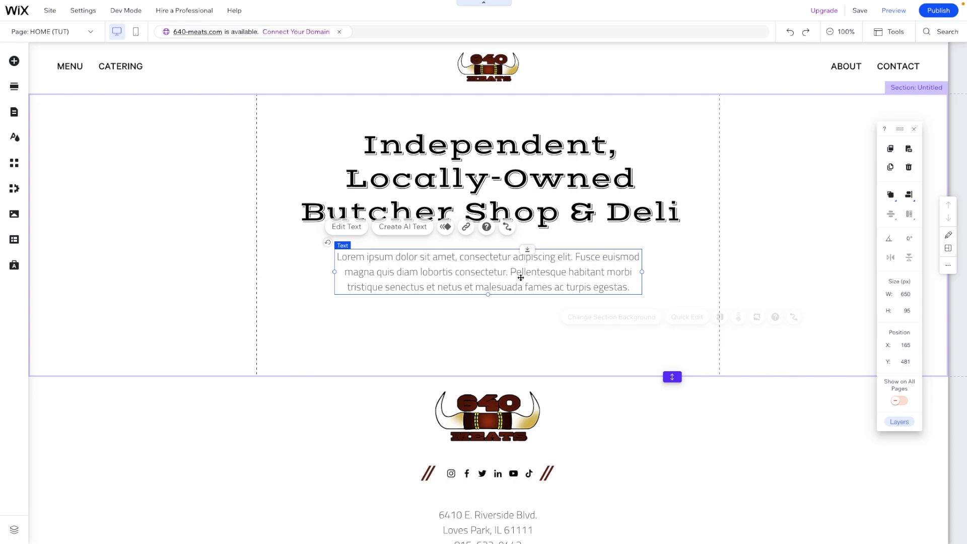
left_click_drag(521, 277, 521, 274)
- Make the hero section 743 px tall and add a themed button to it
left_click(579, 328)
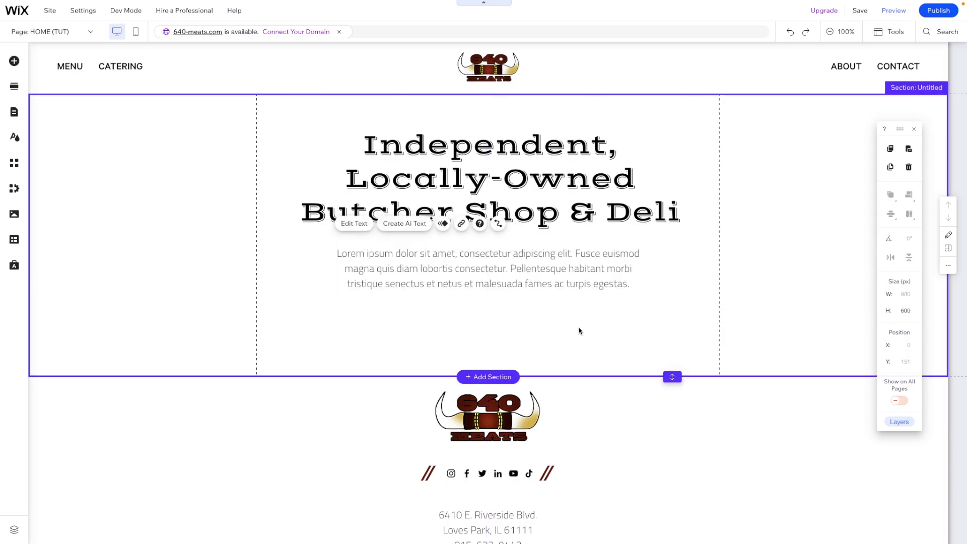
left_click_drag(671, 375, 671, 443)
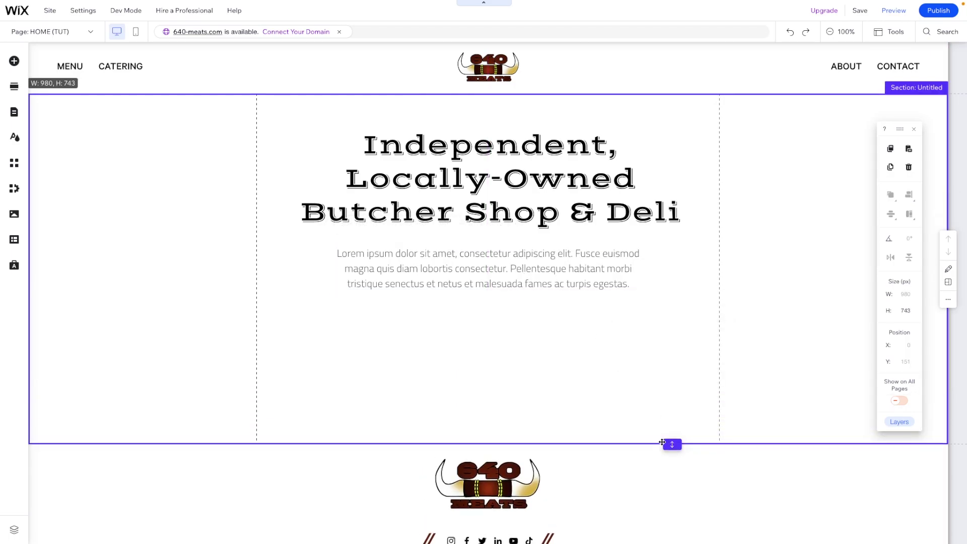
left_click(15, 61)
left_click(50, 114)
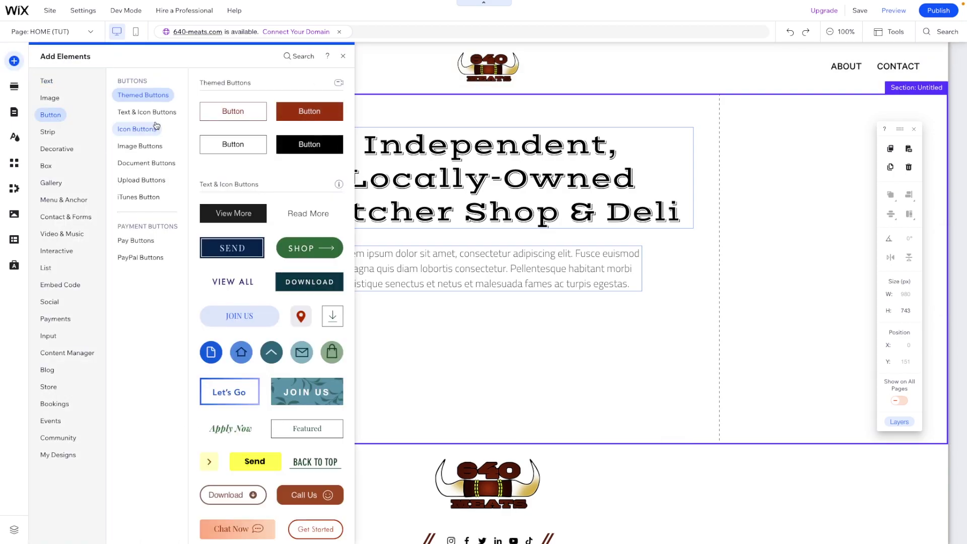
left_click_drag(236, 112, 527, 329)
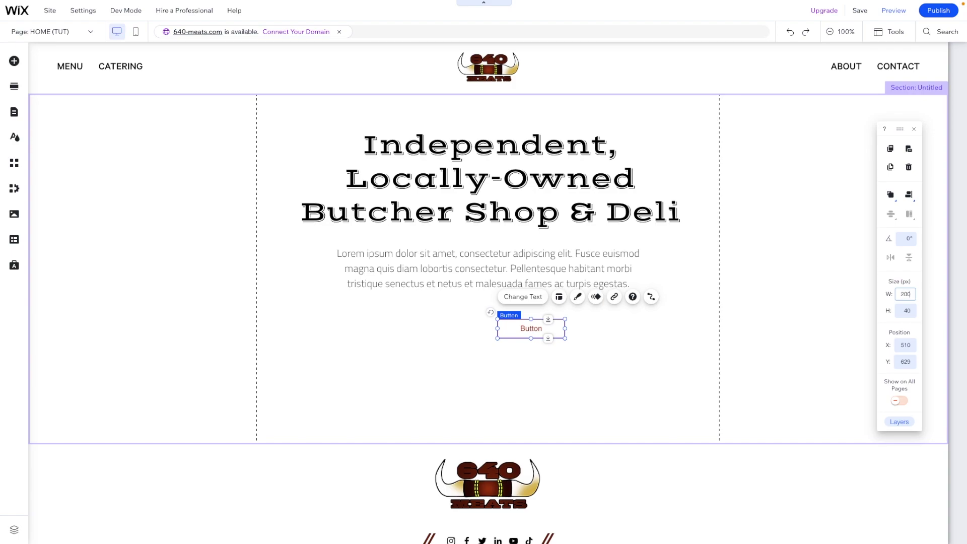
- Size the button 200 × 70 px and label it EASTER SPECIALS
key("Tab")
type("70")
key("Return")
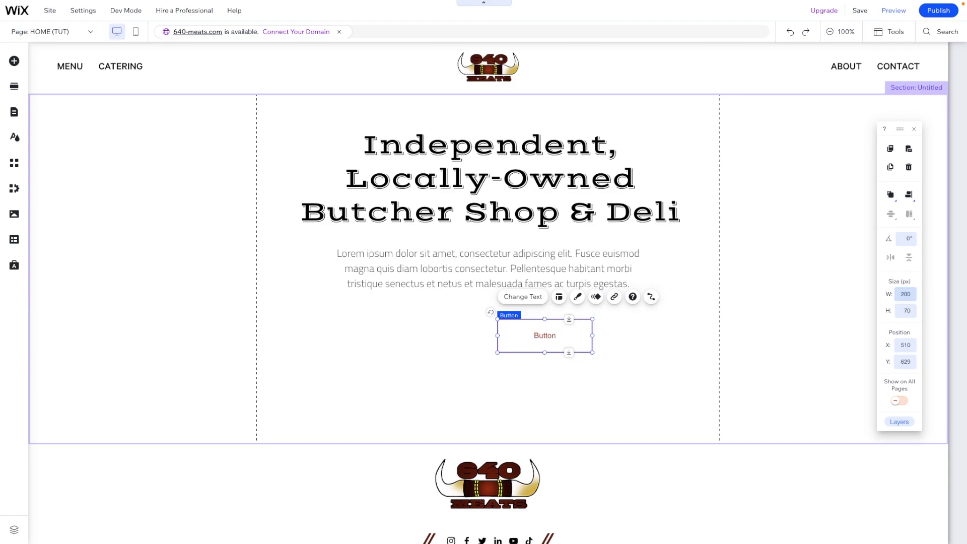
left_click(521, 297)
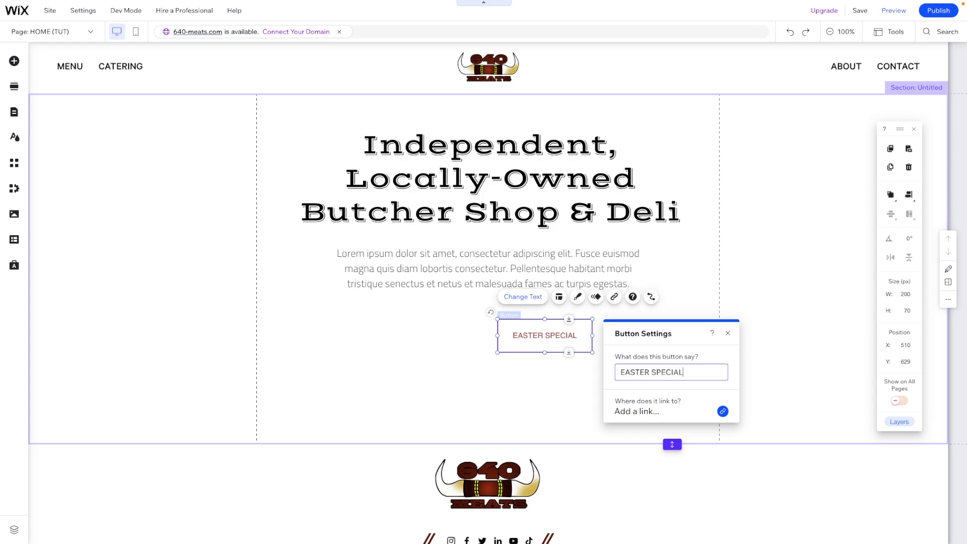
left_click(15, 61)
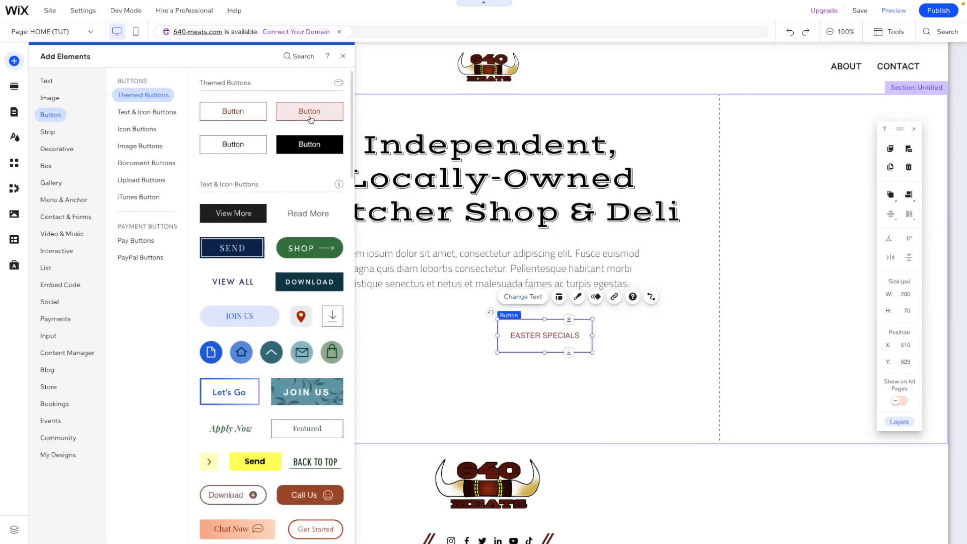
- Add a 200 × 70 px themed button labelled VIEW MENU, positioned left of EASTER SPECIALS
left_click_drag(310, 115, 410, 333)
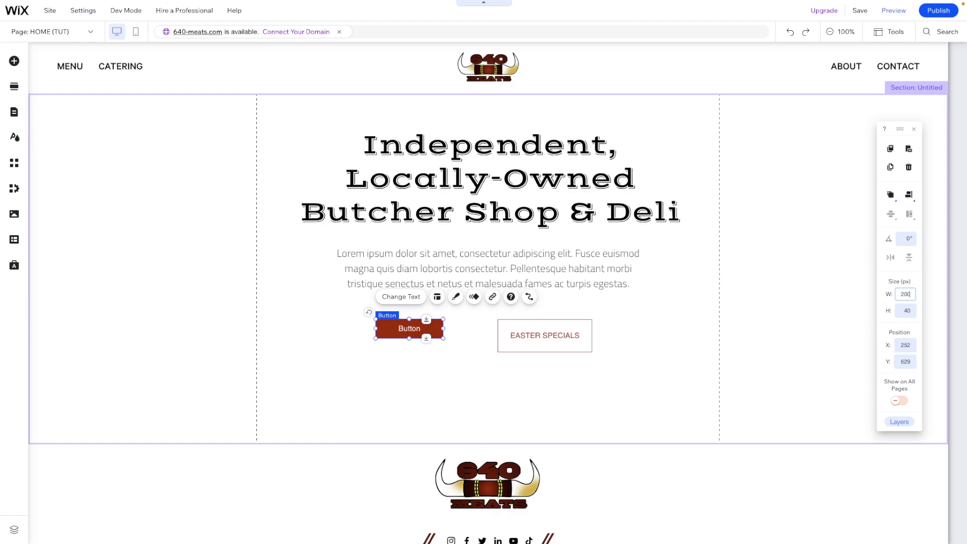
type("200")
key("Tab")
type("70")
key("Return")
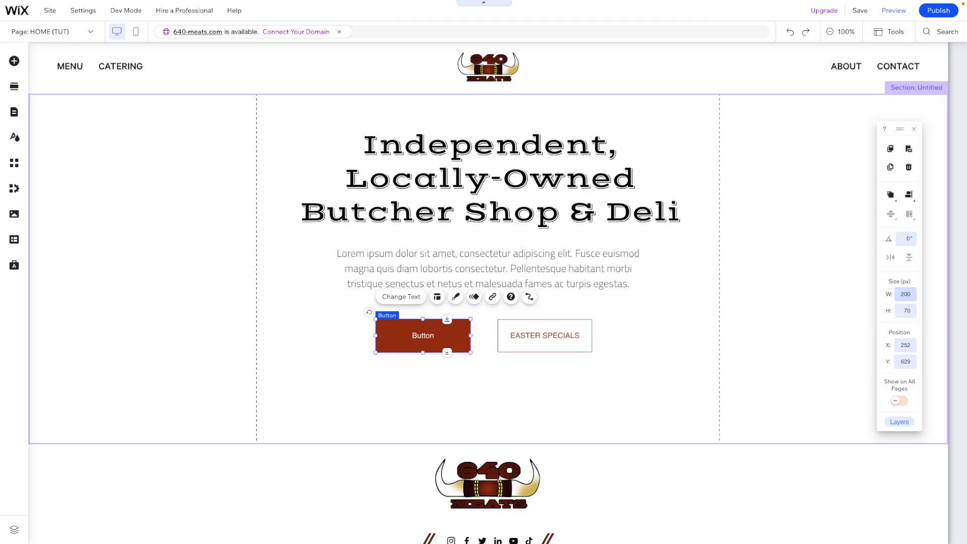
left_click(405, 298)
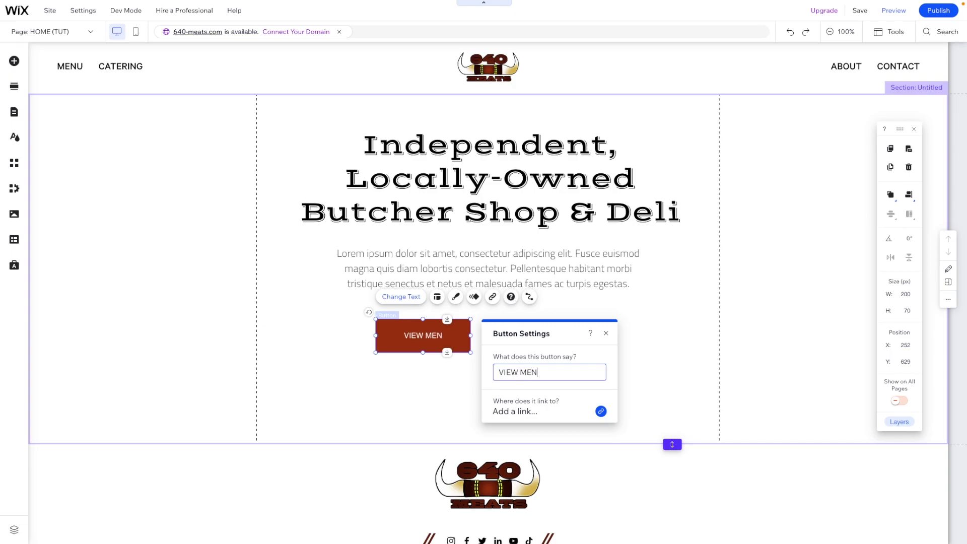
left_click(298, 313)
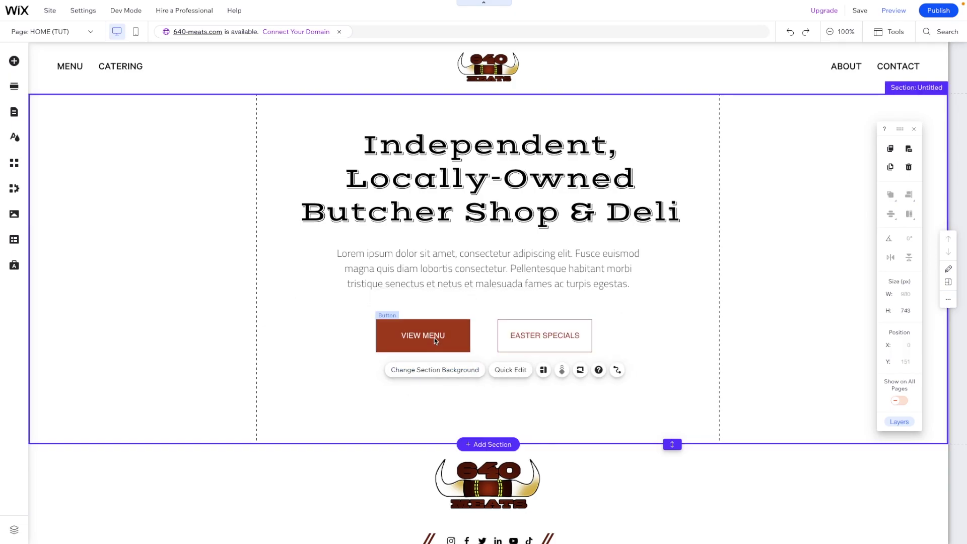
left_click_drag(434, 337, 462, 338)
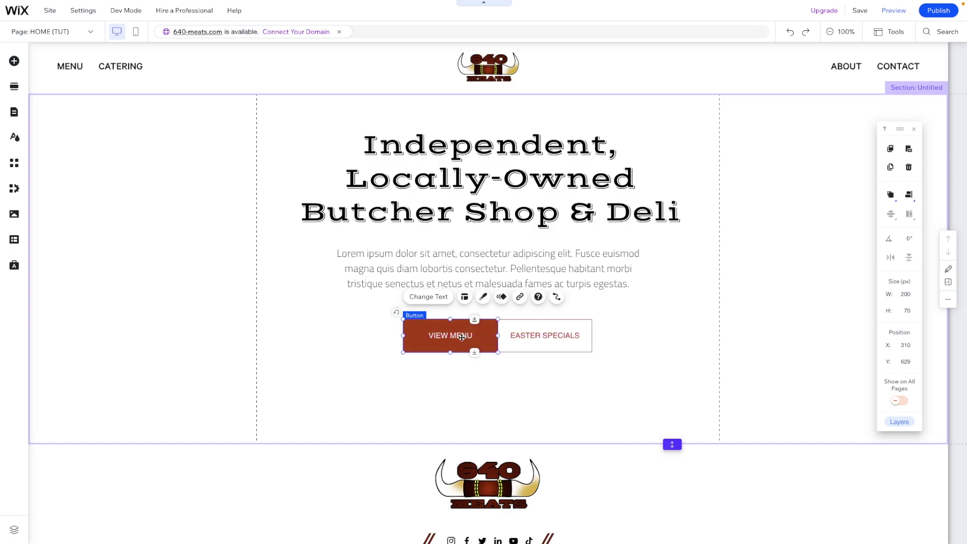
key("shift+Left")
key("shift+Left")
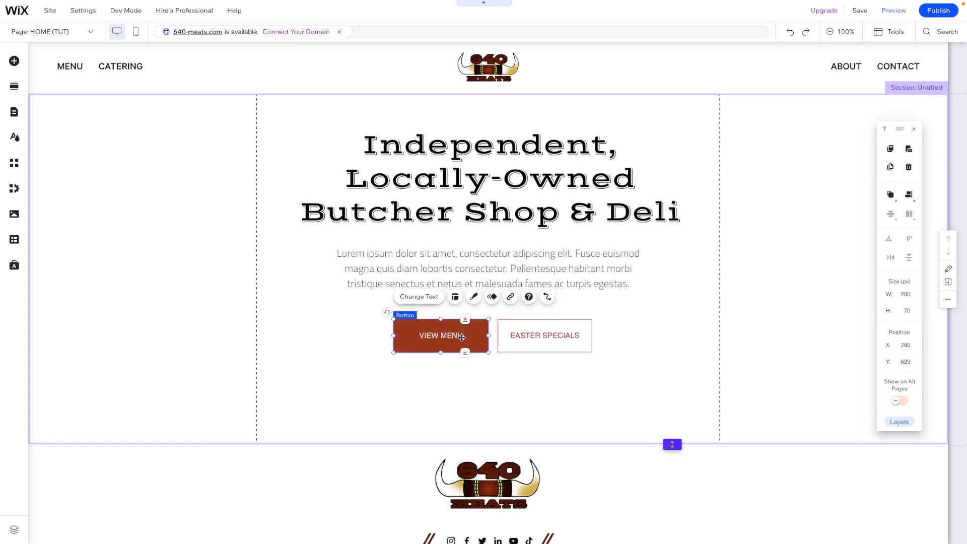
- Group the two buttons, centre the group and move it up toward the paragraph
left_click(527, 341, "shift")
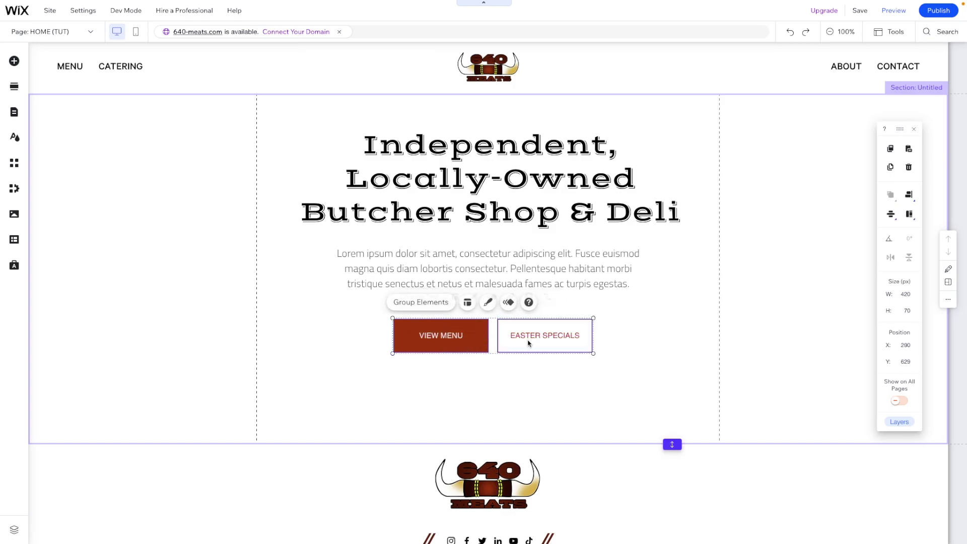
left_click(435, 304)
left_click(909, 195)
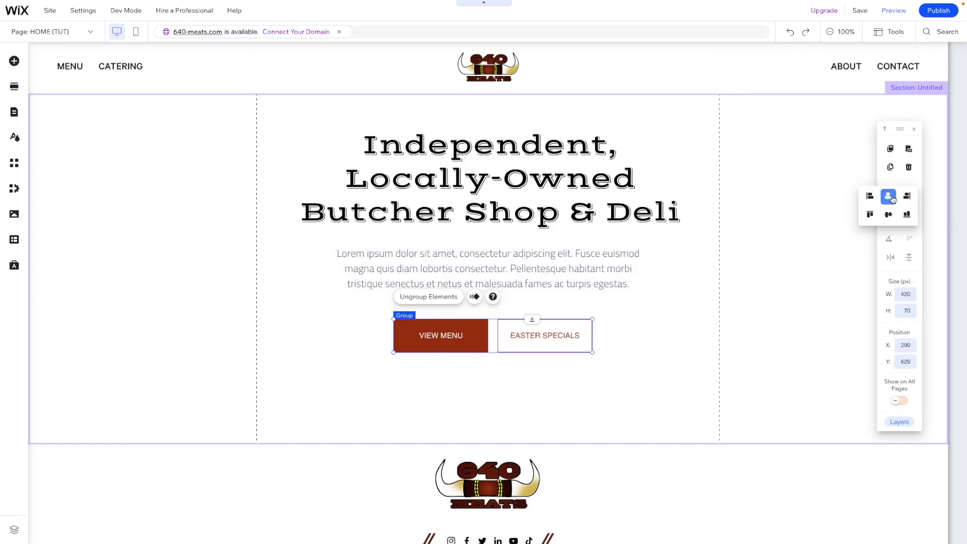
left_click(892, 199)
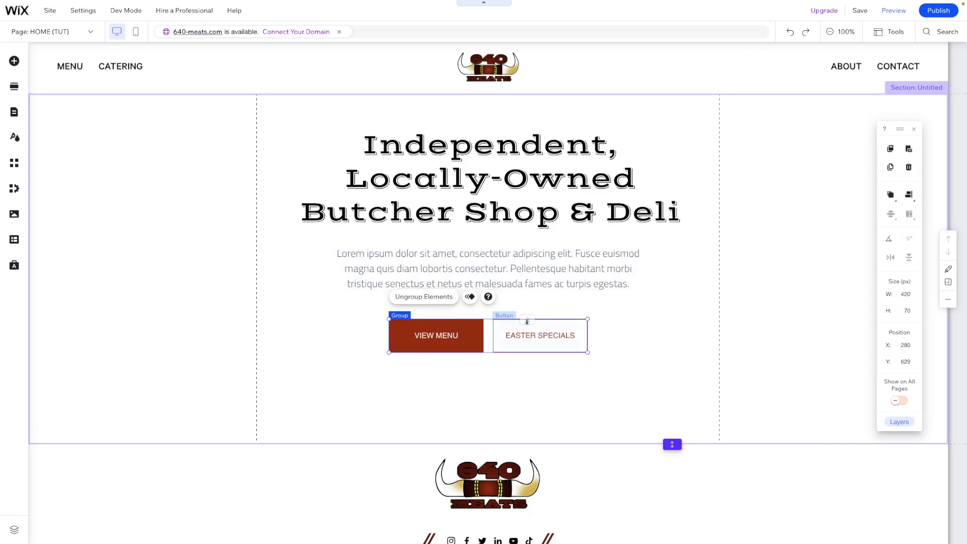
left_click_drag(527, 321, 527, 309)
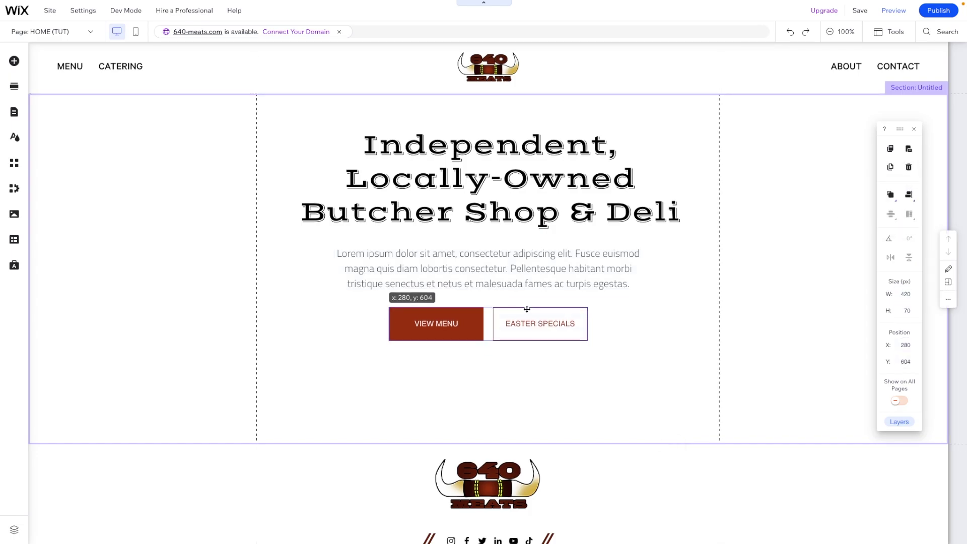
- Group the buttons with the heading and paragraph and centre the whole group
left_click(578, 281, "shift")
left_click(523, 196, "shift")
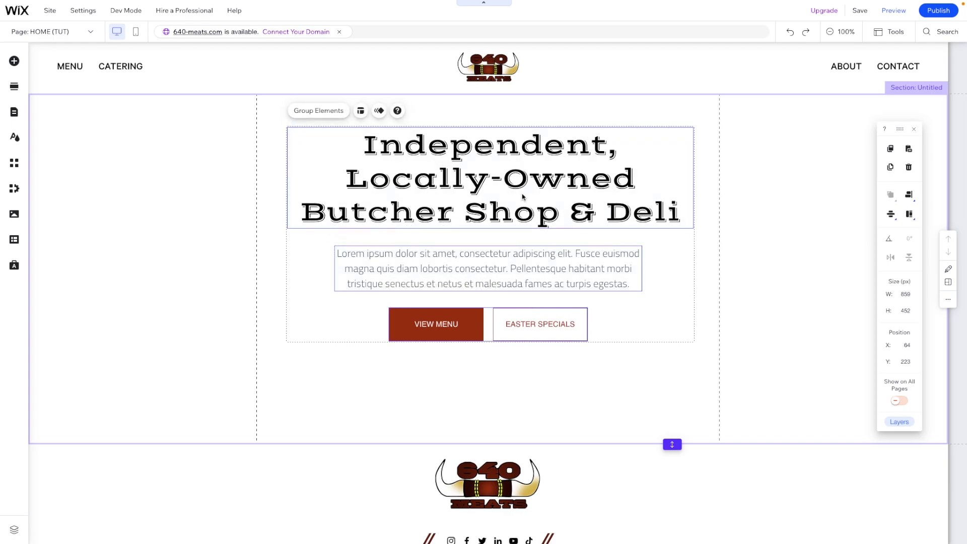
left_click(312, 112)
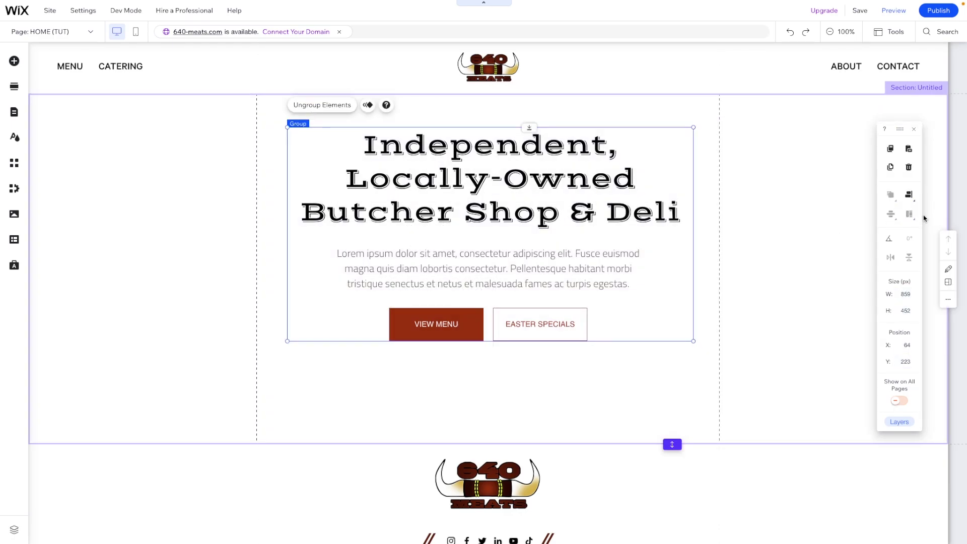
left_click(909, 195)
left_click(888, 195)
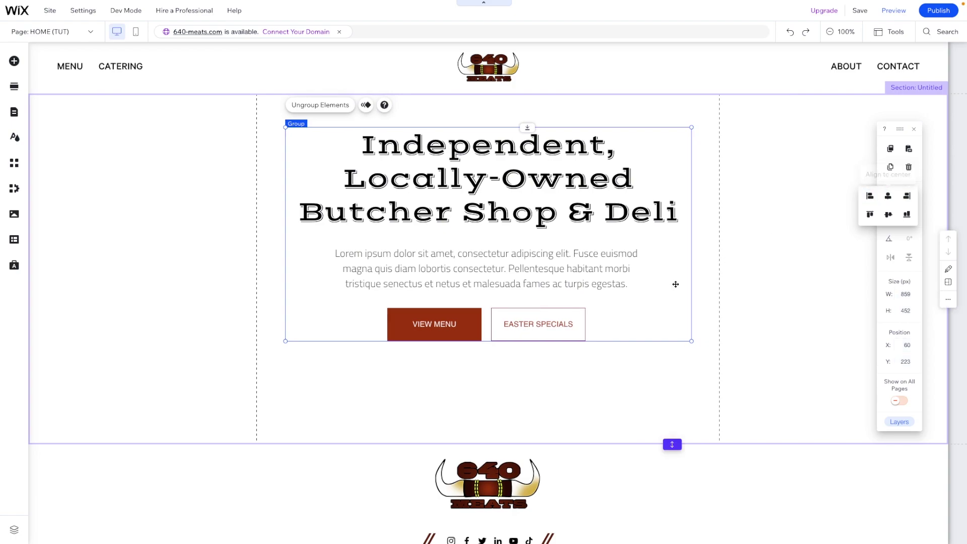
- Shorten the hero section to 610 px tall
left_click(629, 389)
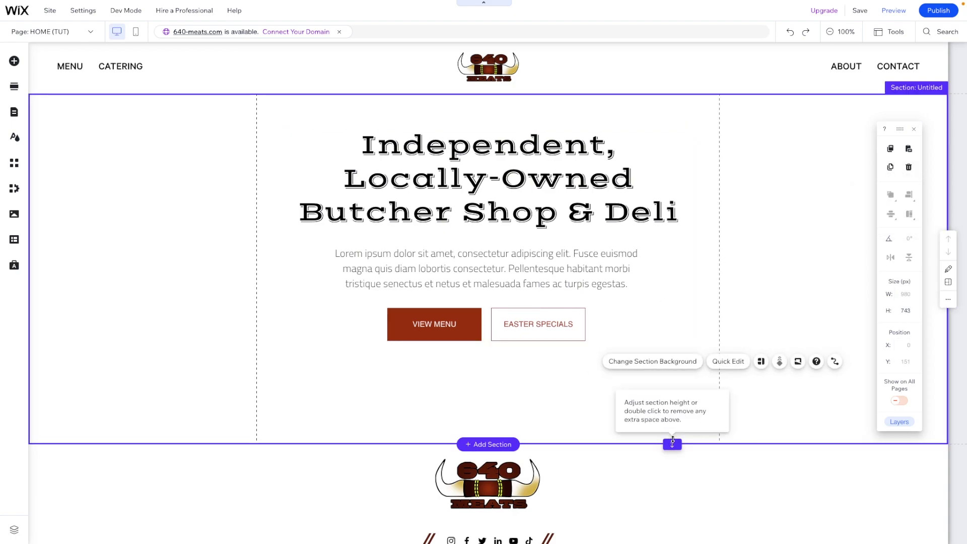
left_click_drag(672, 443, 671, 380)
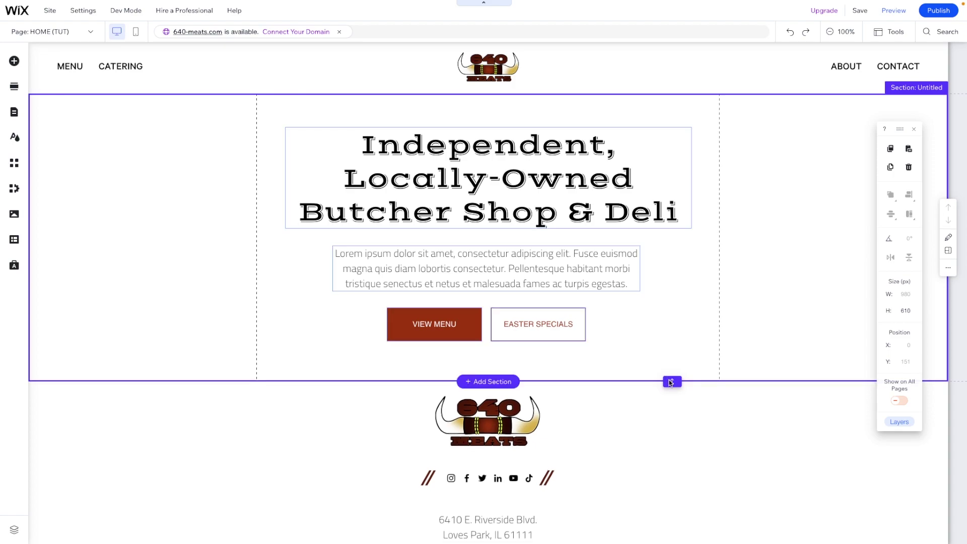
scroll(777, 328, "down", 1)
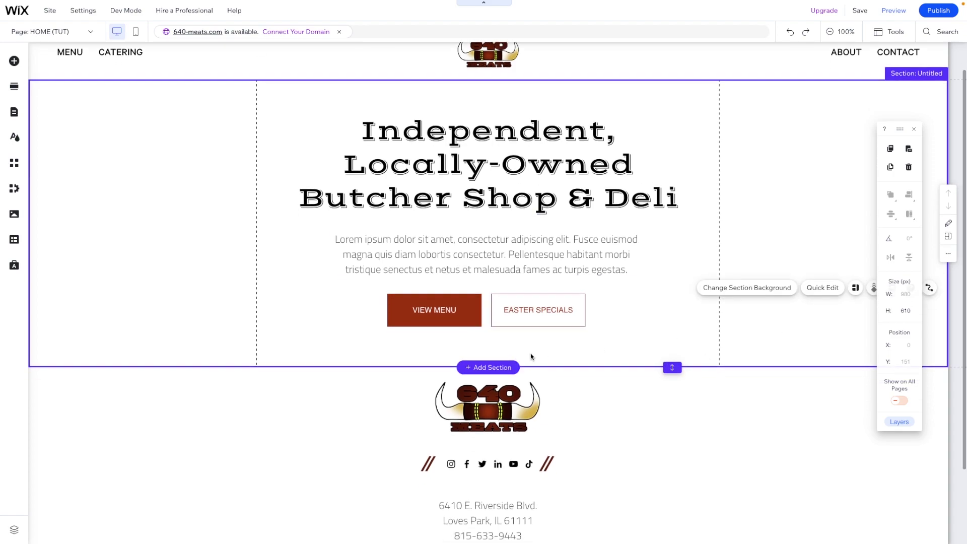
- Add a blank section below the hero with a height of 600 px
left_click(477, 368)
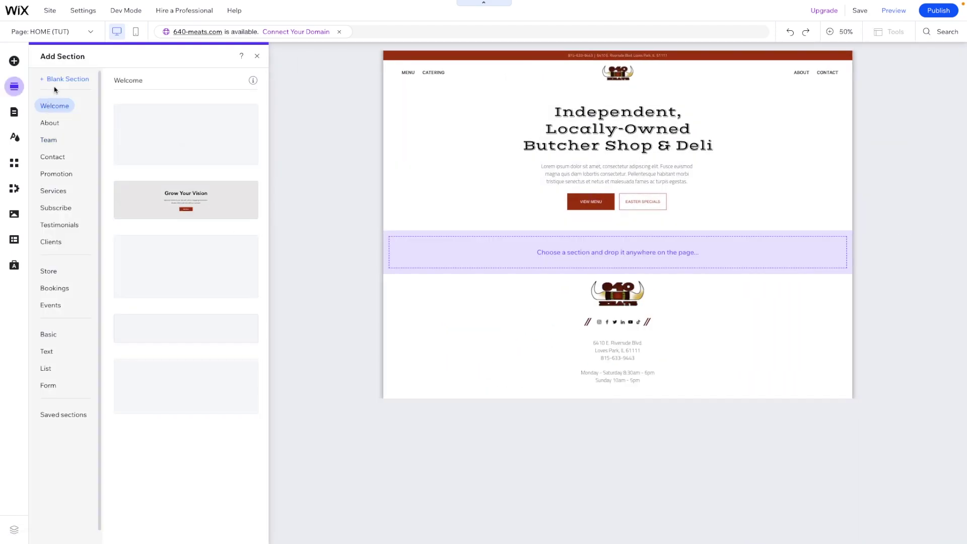
left_click(55, 81)
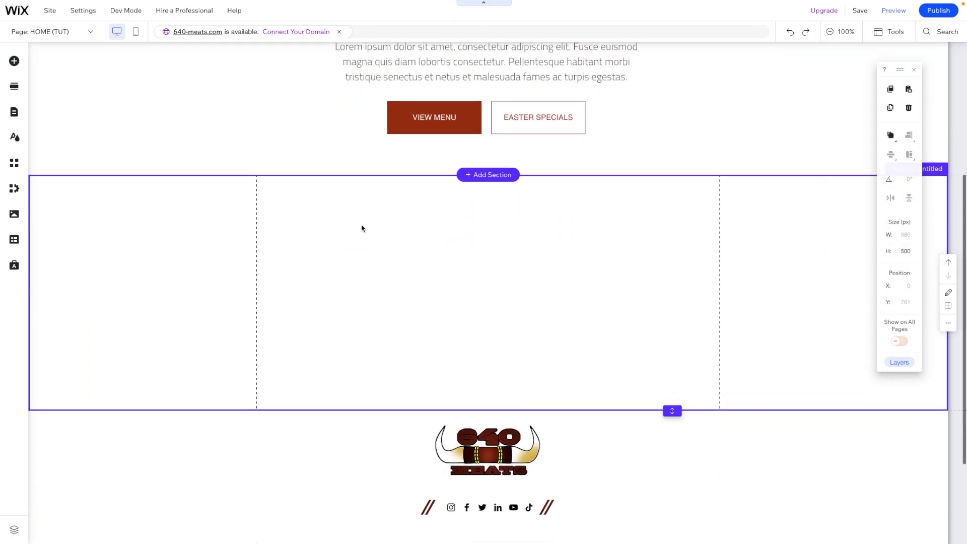
left_click(908, 251)
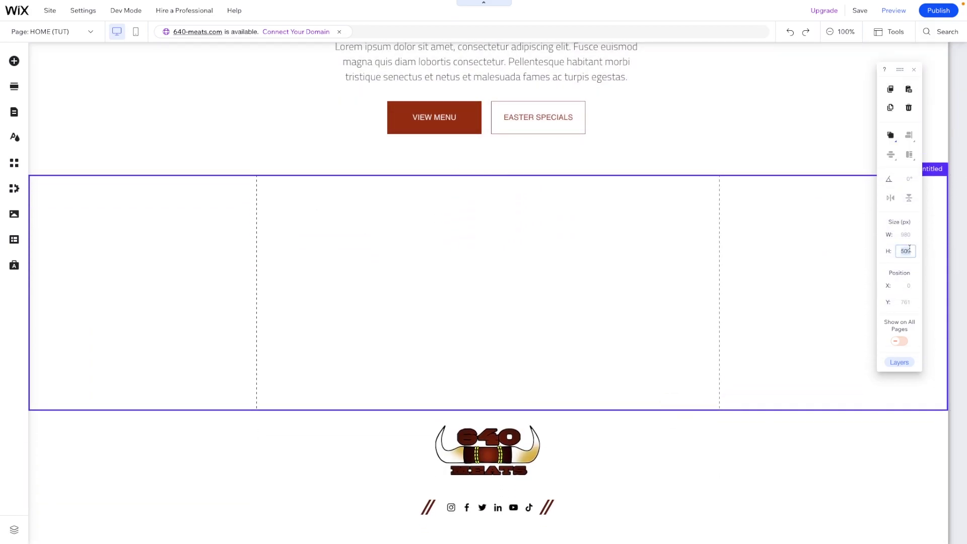
type("600")
key("Return")
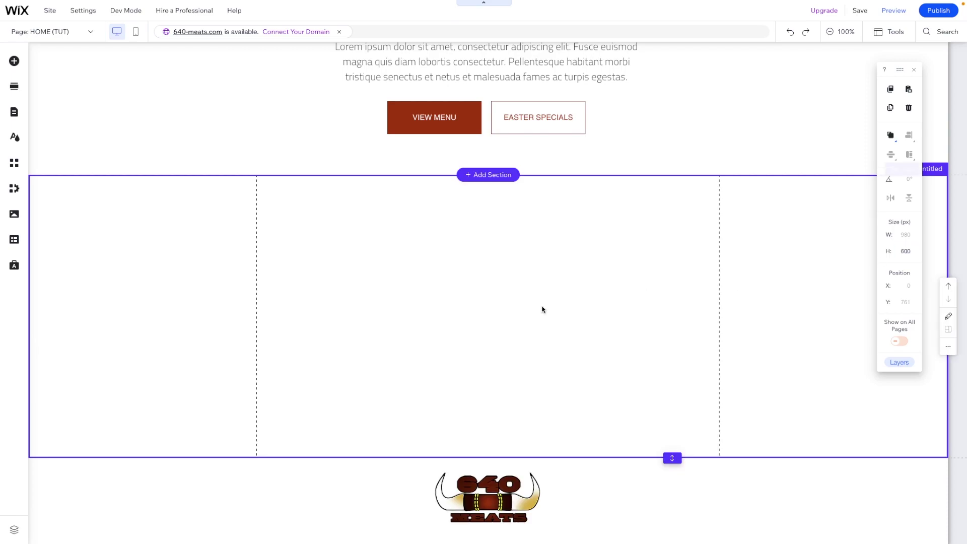
- Set the section background to a barbecue ribs photo found by searching 'bbq'
left_click(442, 252)
left_click(469, 226)
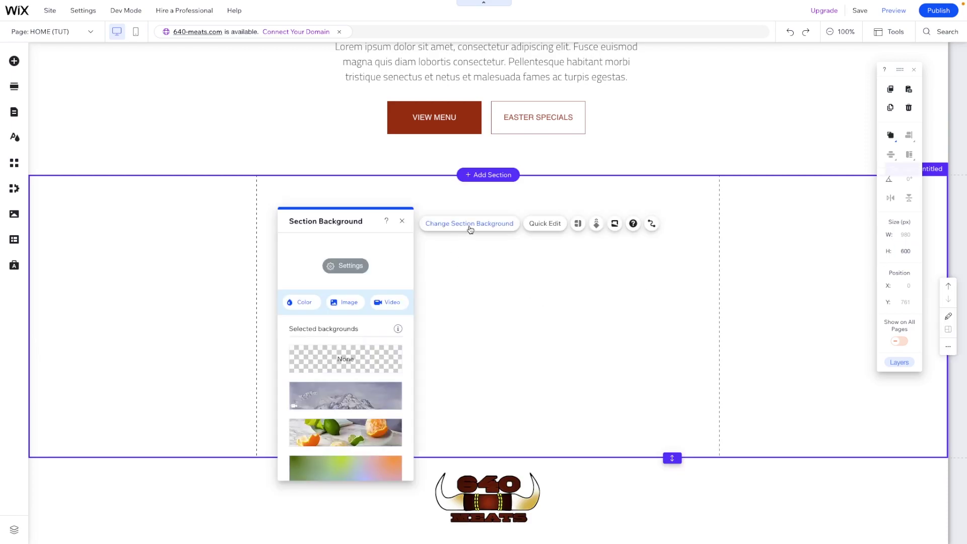
left_click(346, 303)
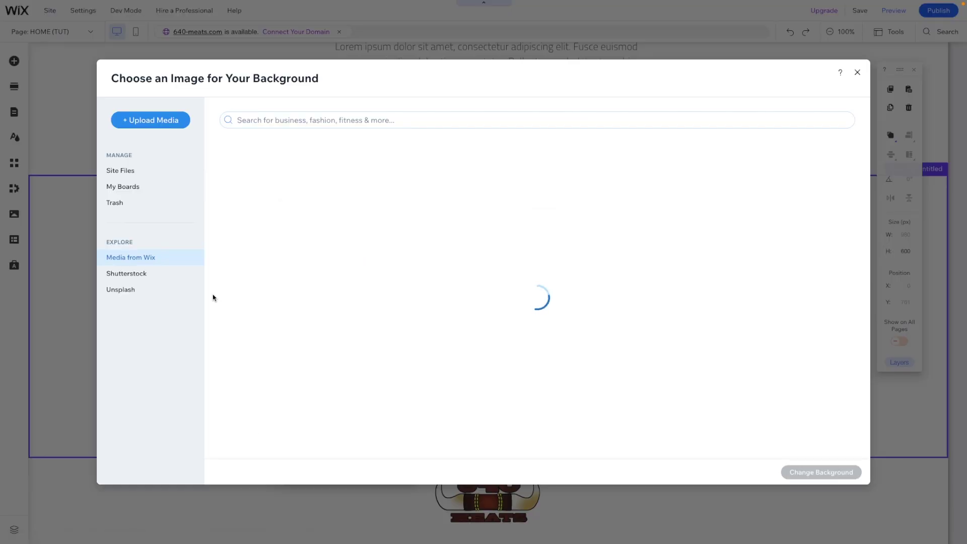
left_click(296, 119)
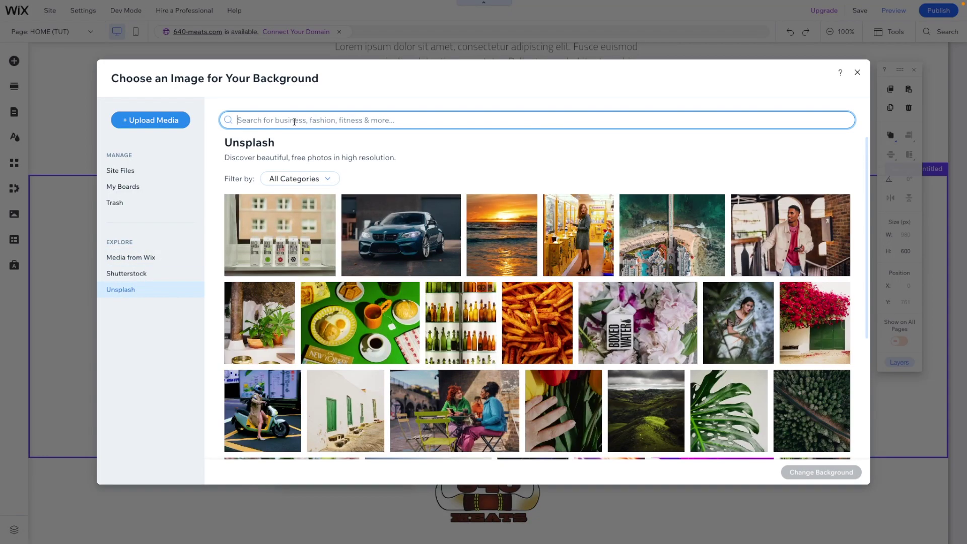
type("bbq")
key("Return")
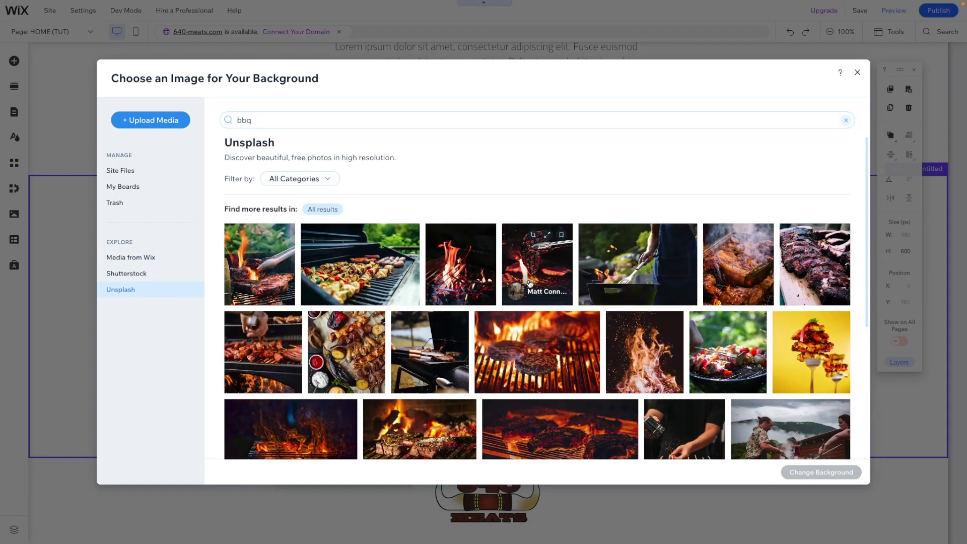
left_click(263, 353)
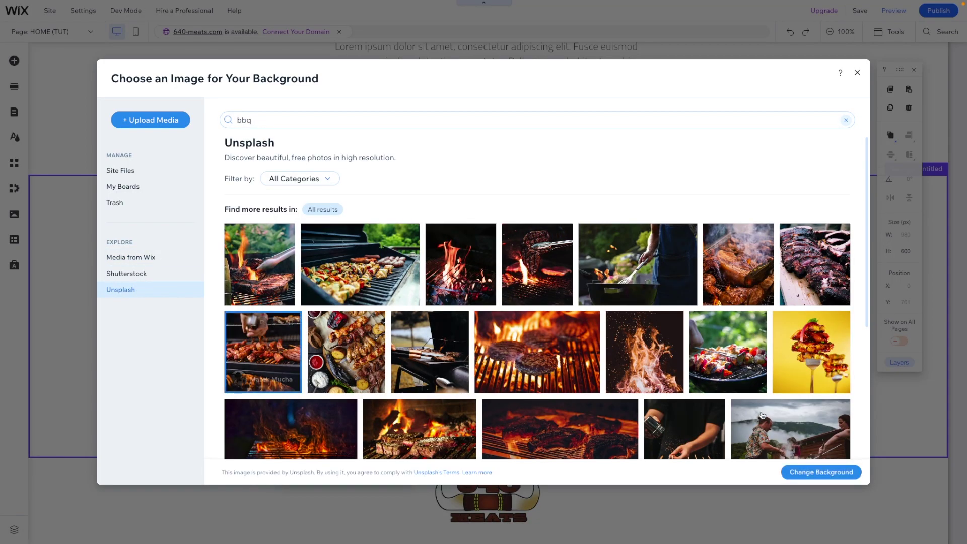
left_click(830, 472)
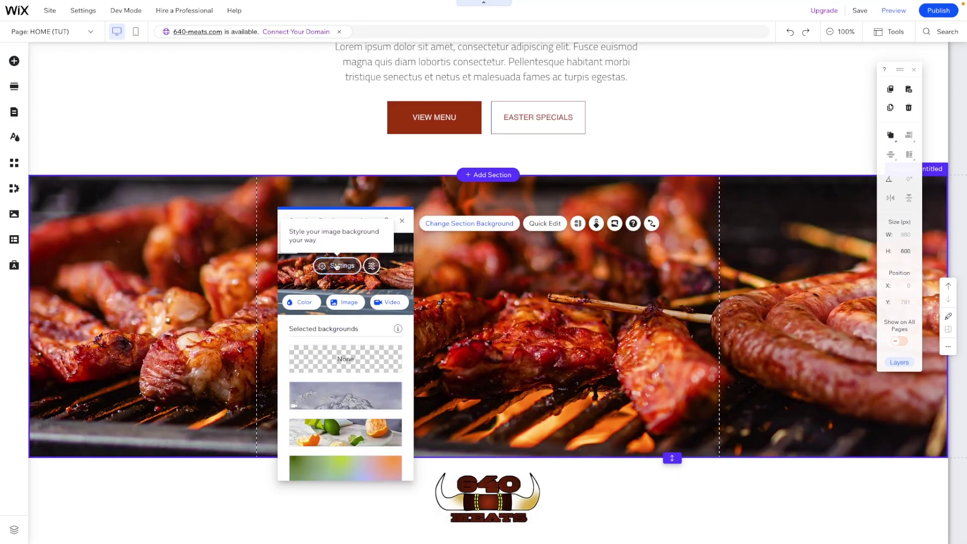
- Apply the Parallax scroll effect to the background and check it in Preview
left_click(693, 234)
left_click(693, 230)
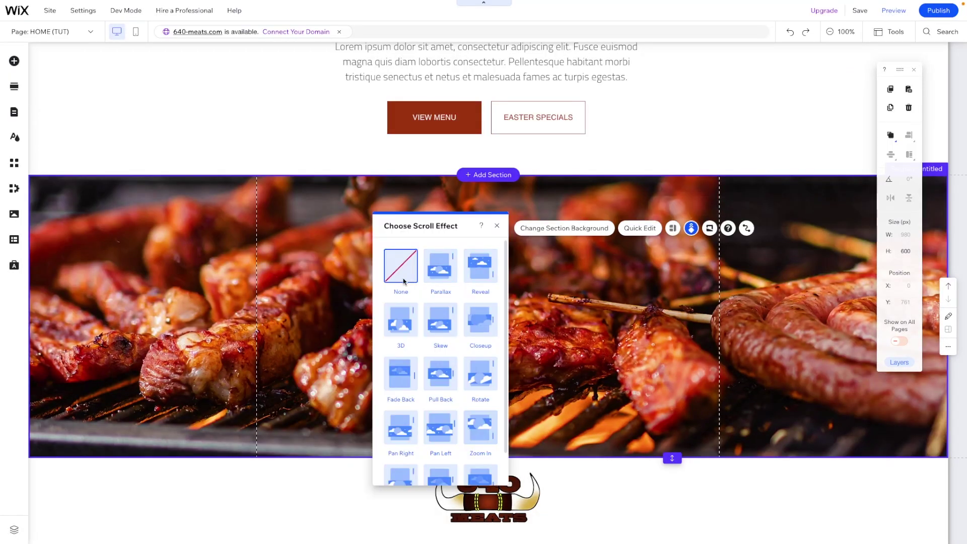
left_click(436, 277)
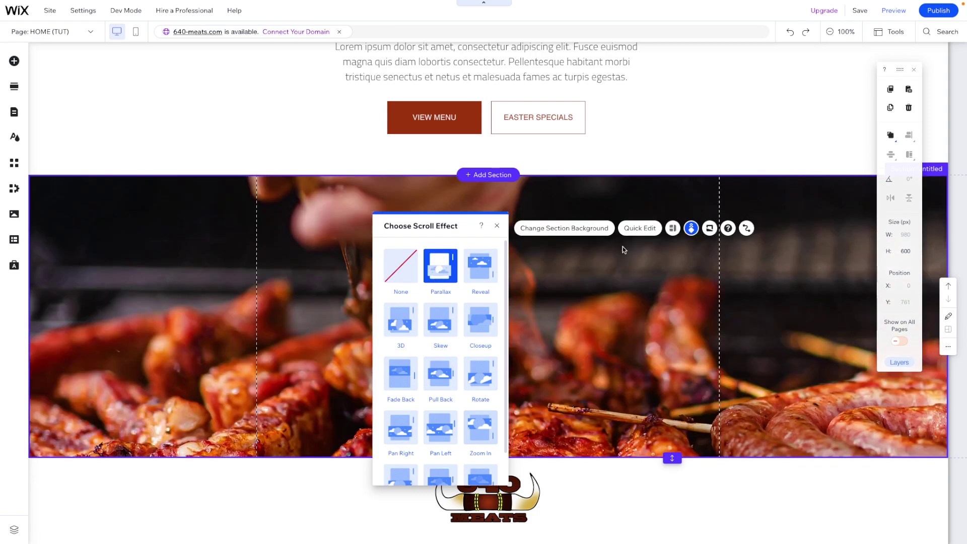
scroll(623, 246, "up", 5)
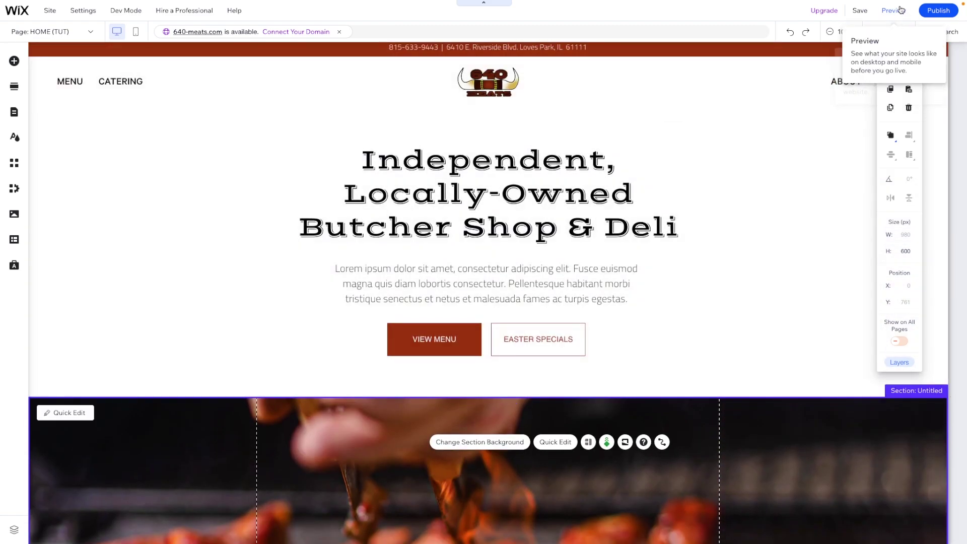
left_click(900, 9)
scroll(736, 283, "down", 3)
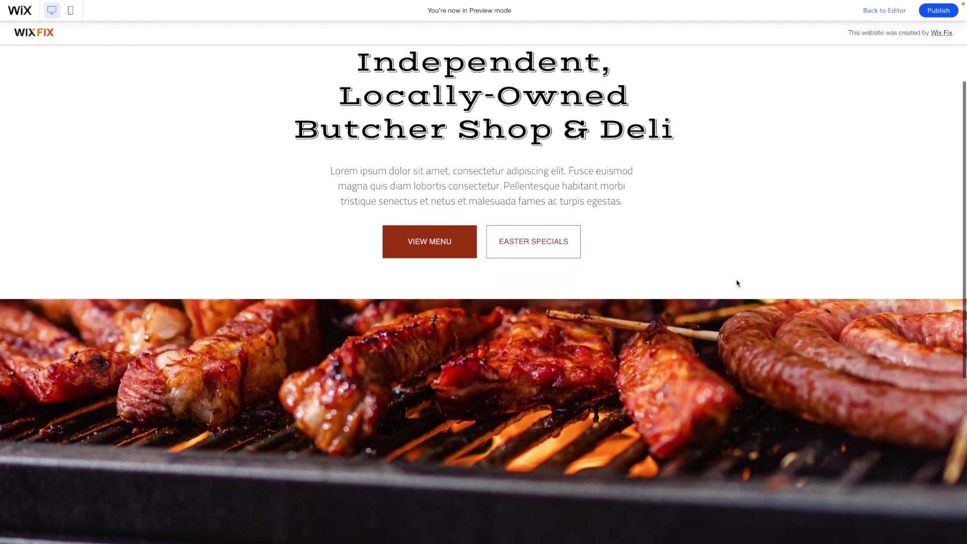
scroll(737, 283, "down", 5)
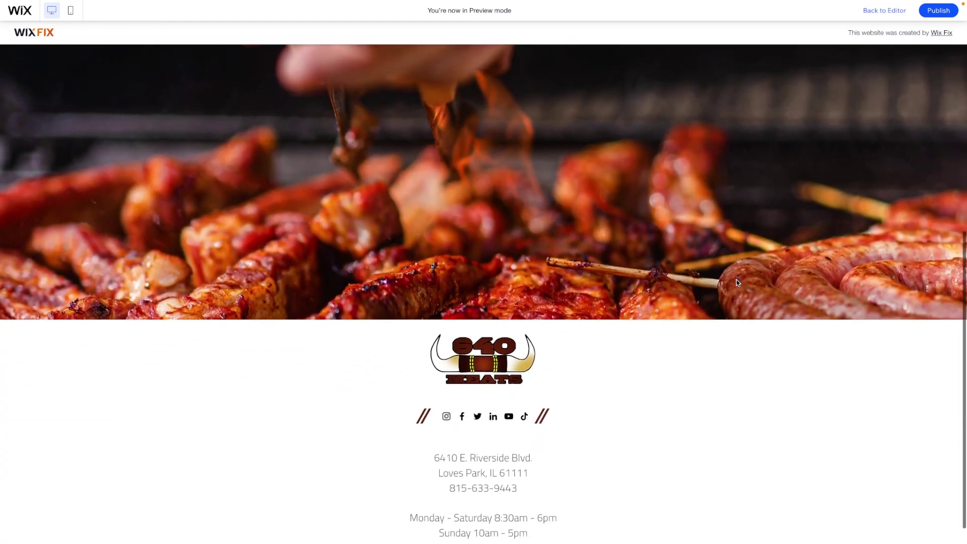
scroll(737, 279, "up", 2)
- Insert a blank section below the grill photo with a 900 px height
left_click(885, 9)
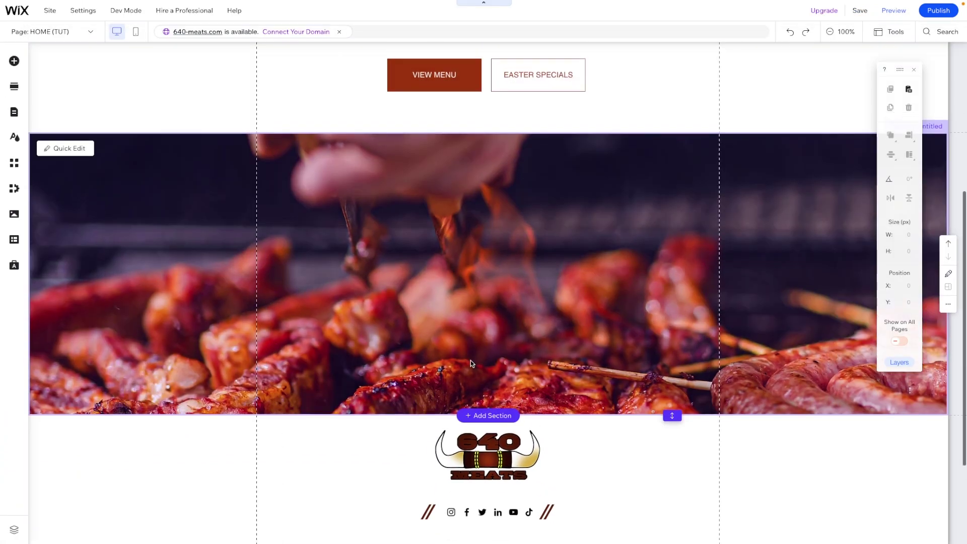
scroll(481, 378, "down", 1)
left_click(480, 377)
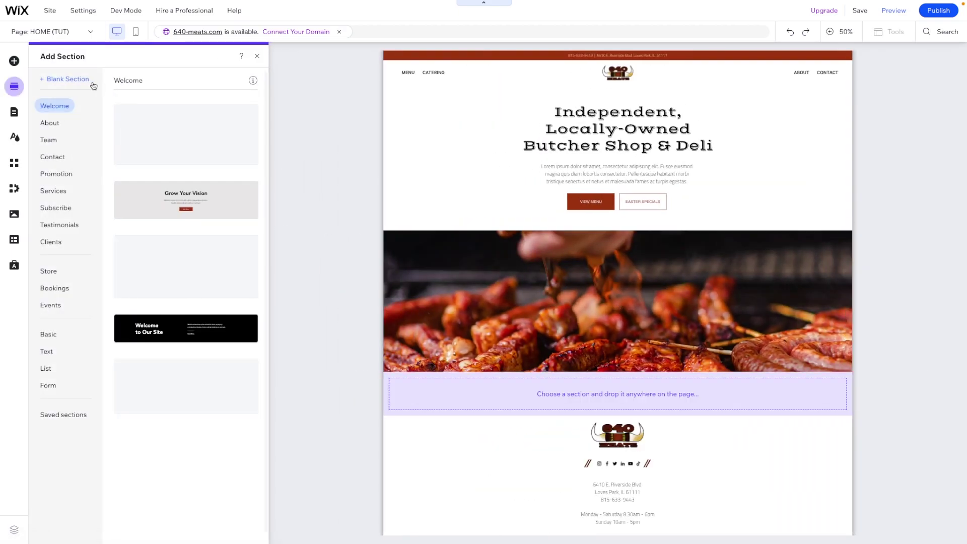
left_click(648, 319)
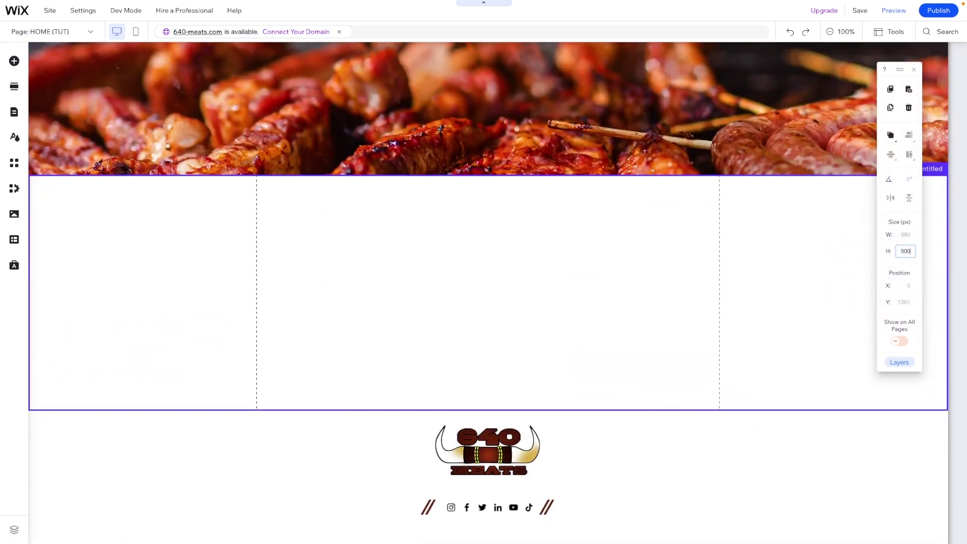
key("Return")
- Select the hero headline inside the grouped text-and-buttons content
scroll(542, 298, "down", 1)
scroll(541, 297, "up", 7)
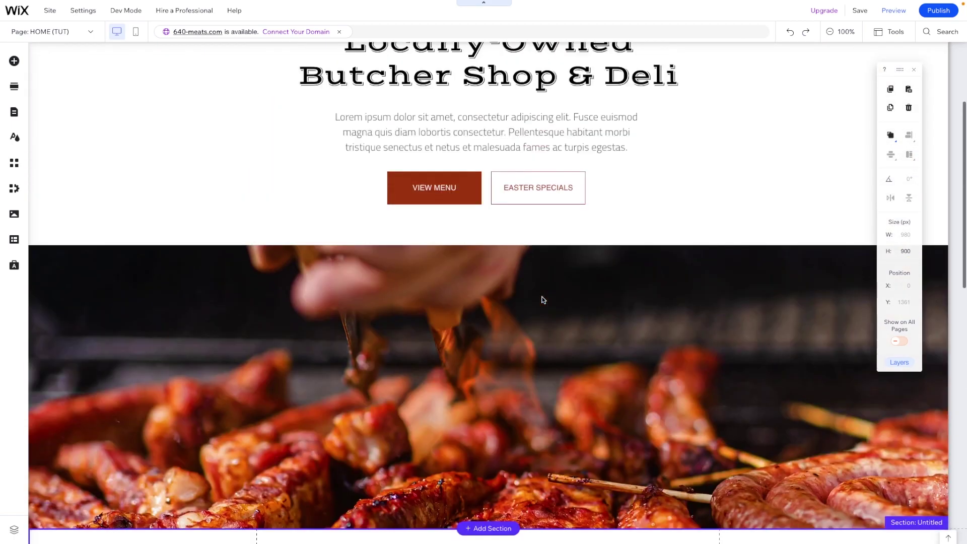
scroll(542, 300, "up", 3)
left_click(461, 208)
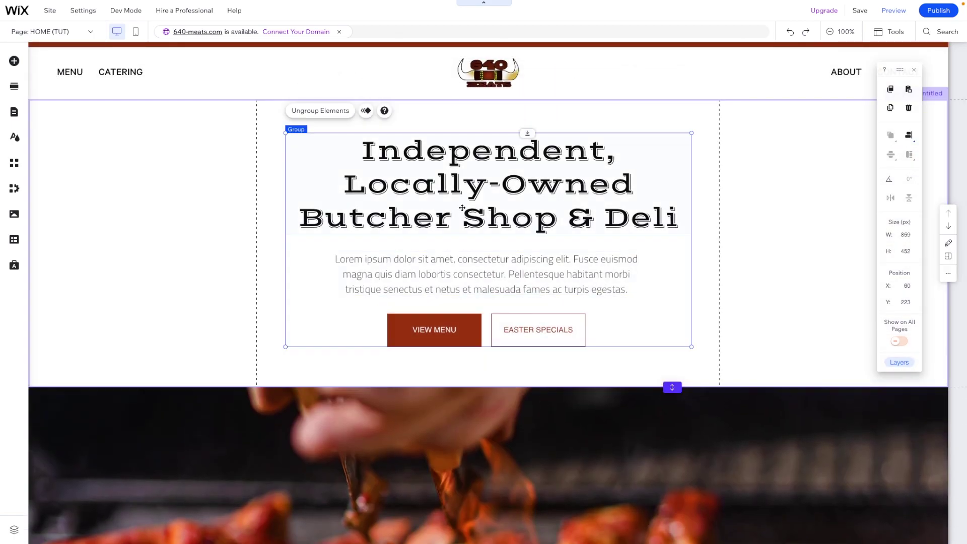
left_click(462, 207)
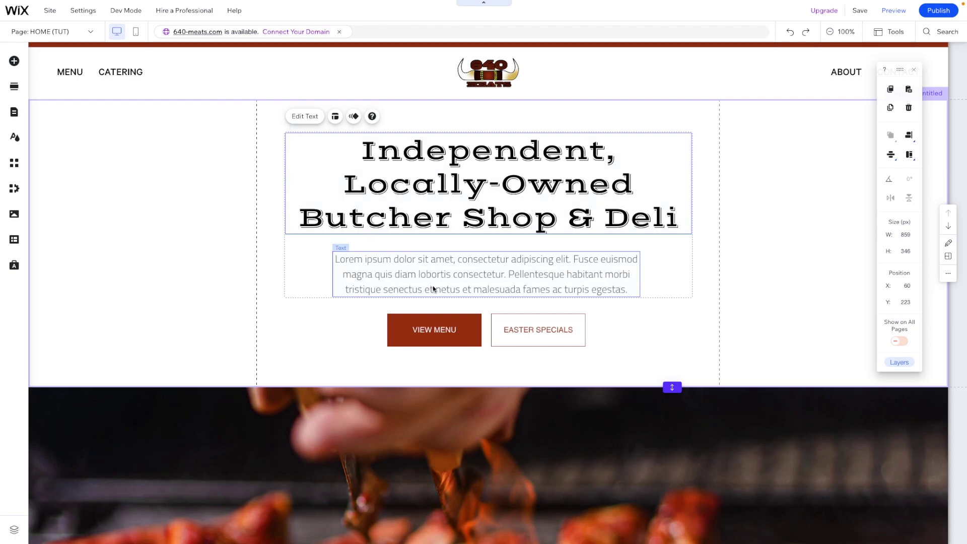
scroll(433, 289, "down", 10)
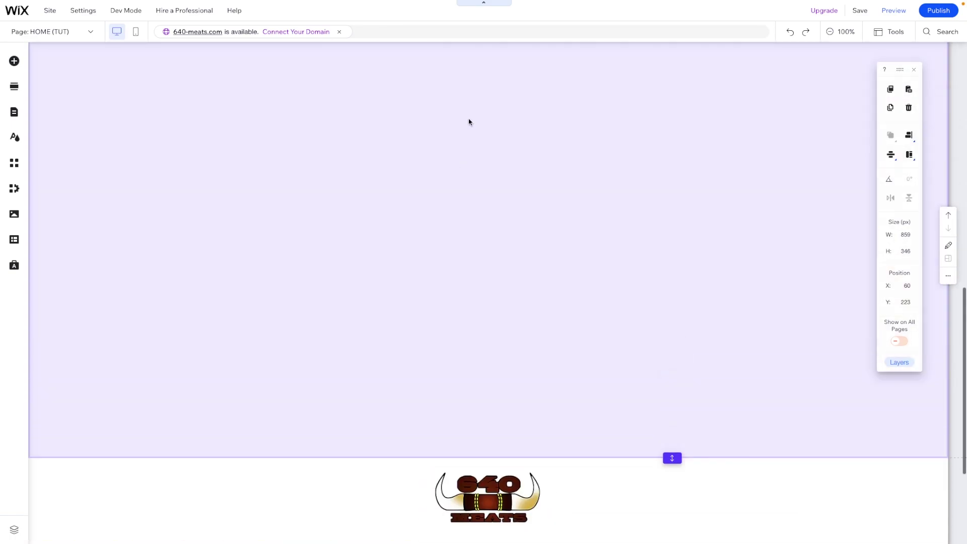
- Paste the heading and paragraph at the top of the new section and retitle the heading 'Our Story'
right_click(448, 143)
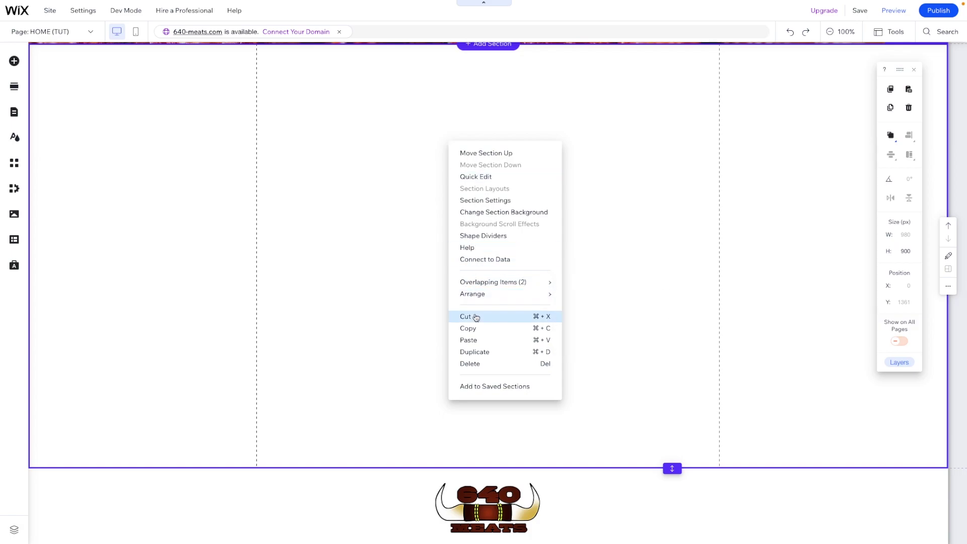
left_click(476, 340)
left_click_drag(641, 207, 447, 143)
left_click(494, 138)
double_click(494, 138)
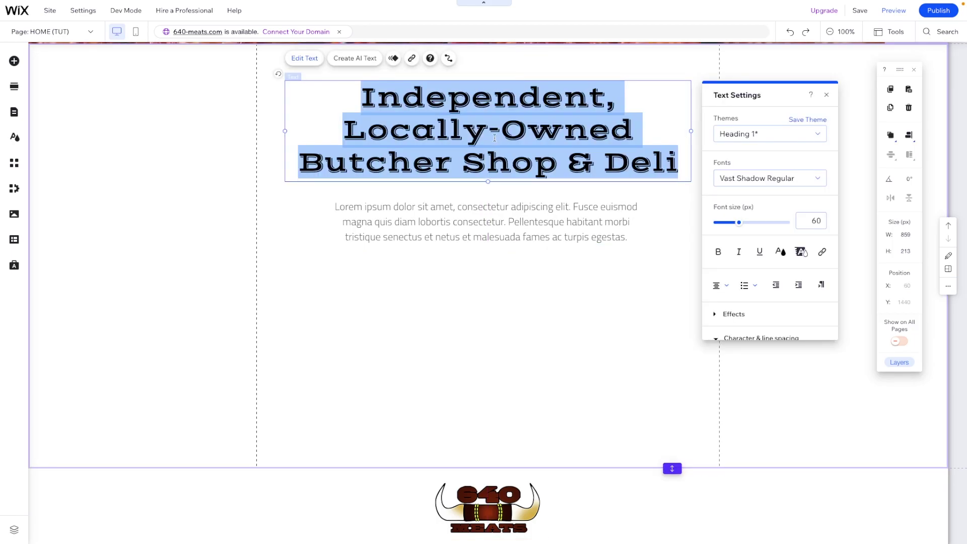
type("Our")
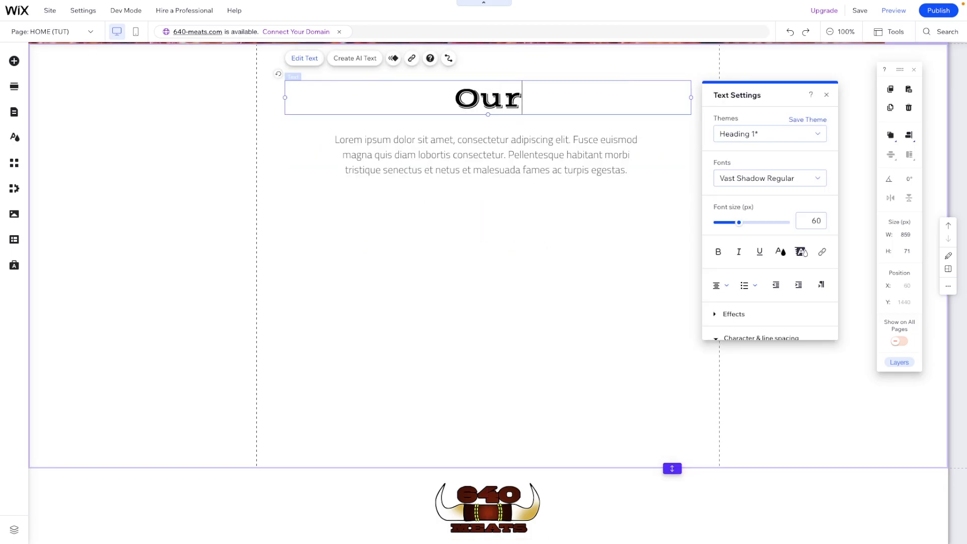
type(" Story")
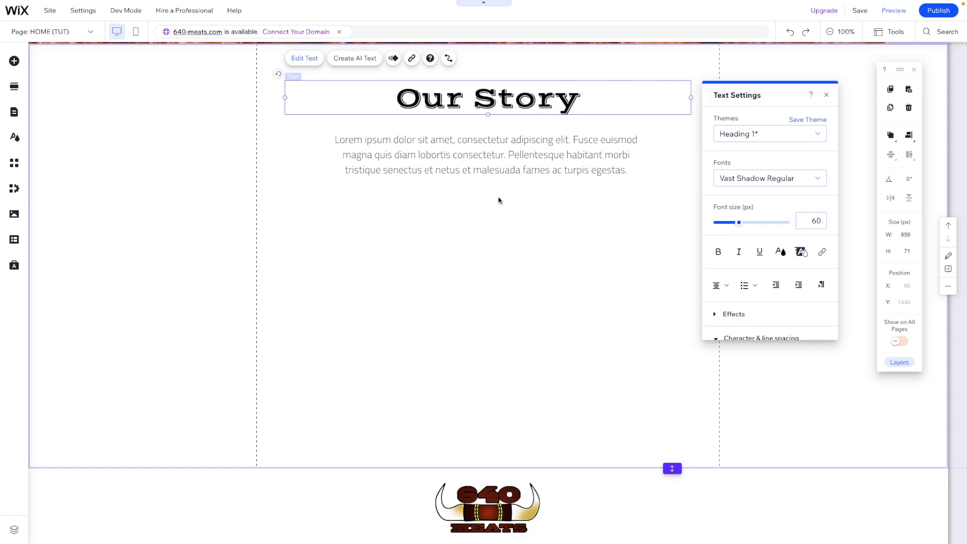
- Widen the Lorem ipsum paragraph to 731 px and centre it on the page
left_click(557, 168)
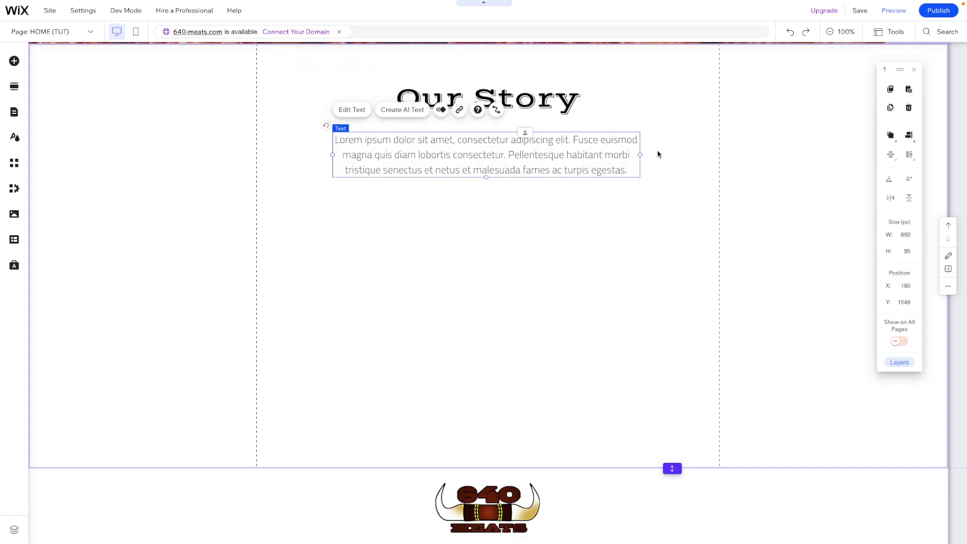
left_click_drag(640, 154, 678, 153)
left_click(909, 135)
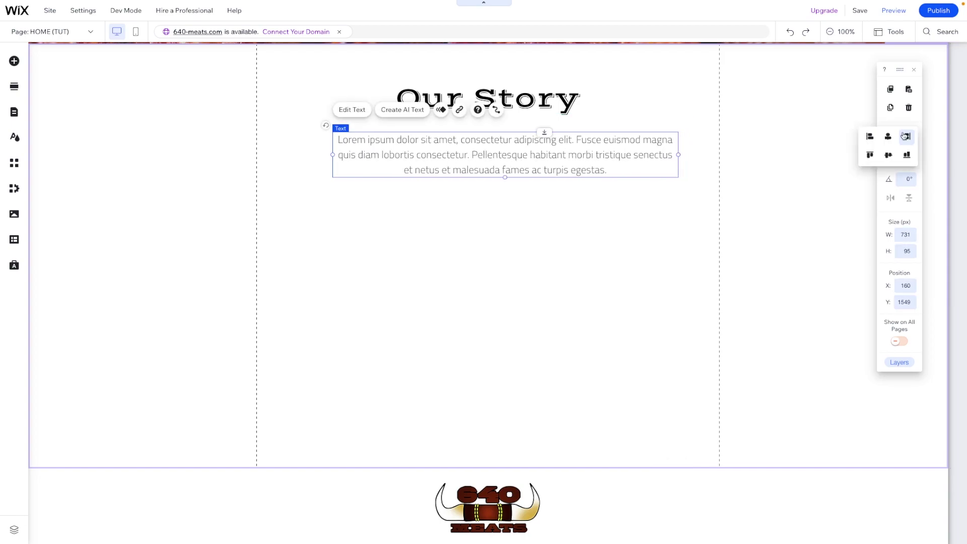
left_click(887, 134)
- Add a video player below the paragraph, enlarged and positioned under the text
left_click(14, 61)
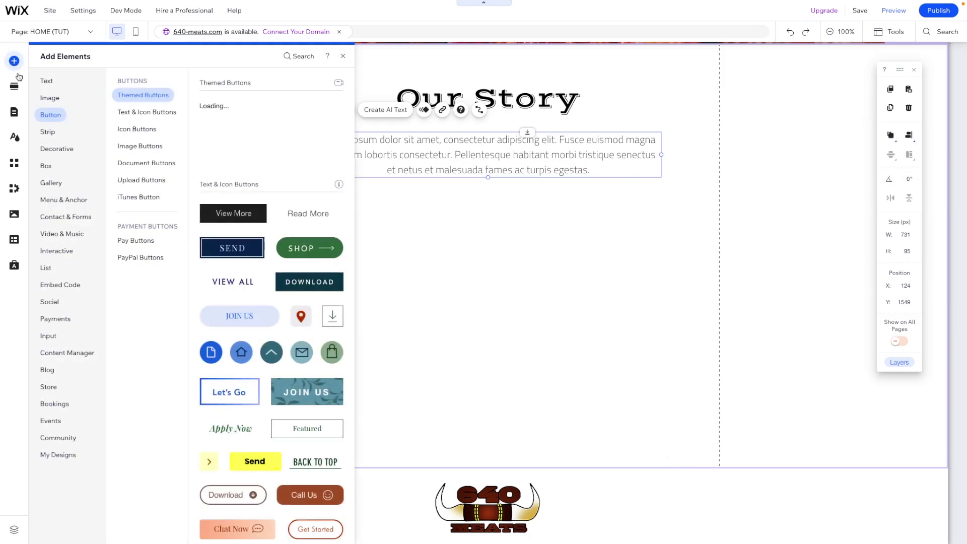
left_click(51, 236)
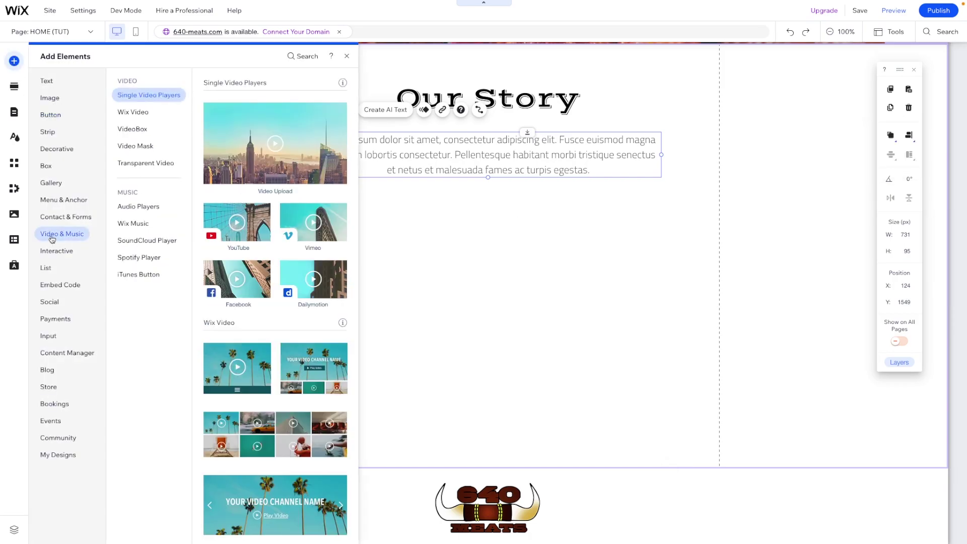
left_click_drag(238, 177, 447, 345)
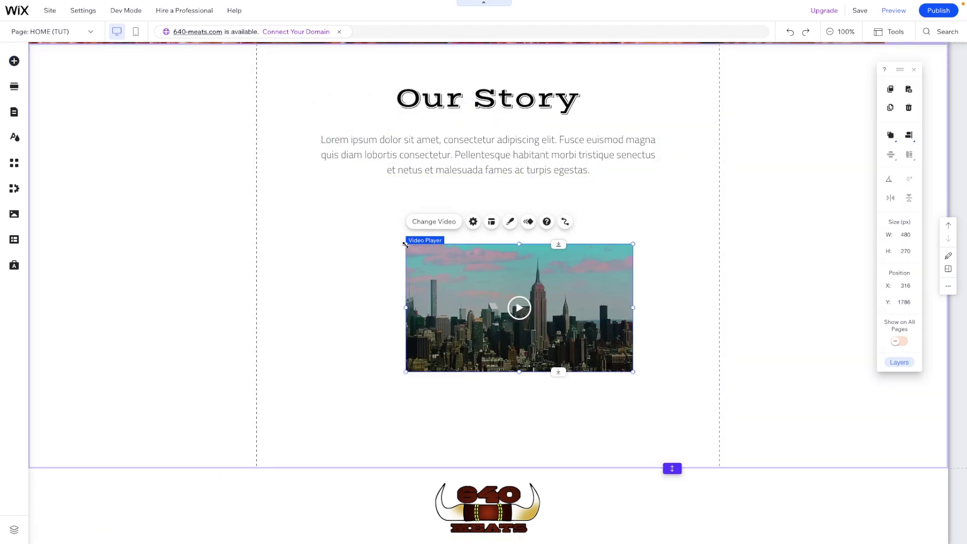
left_click_drag(406, 245, 286, 178)
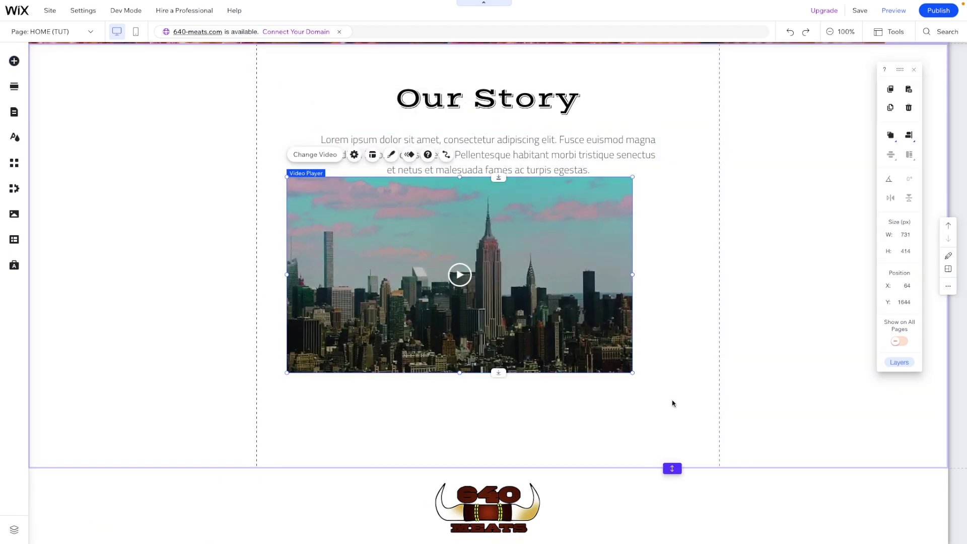
left_click_drag(631, 373, 661, 388)
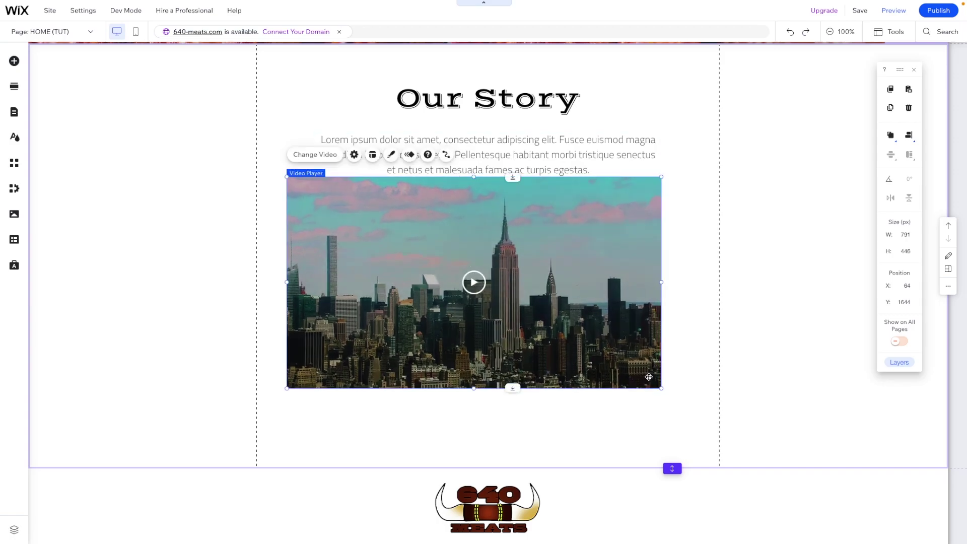
left_click_drag(587, 323, 601, 350)
- Swap the player's video for the site file '20 - IMG_6779.m4v' store video
left_click(323, 186)
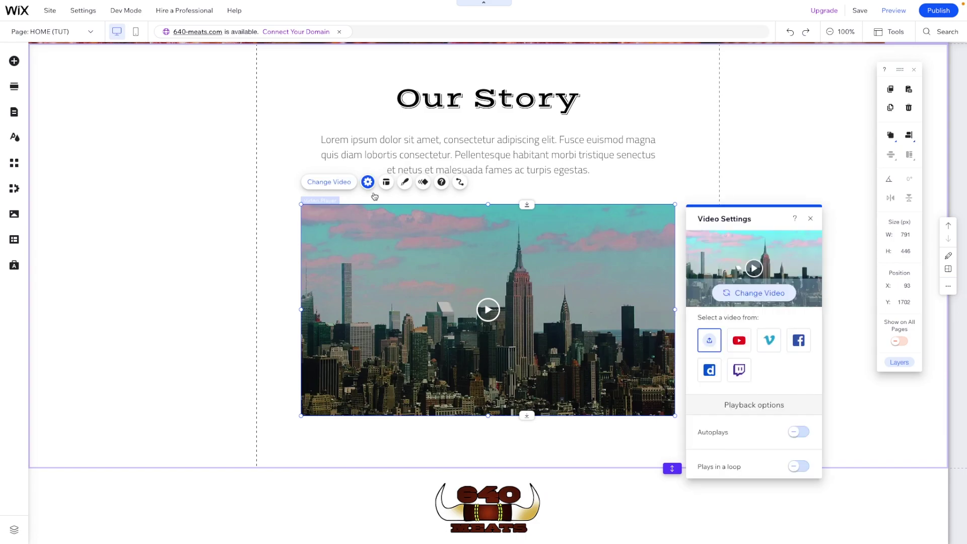
left_click(763, 293)
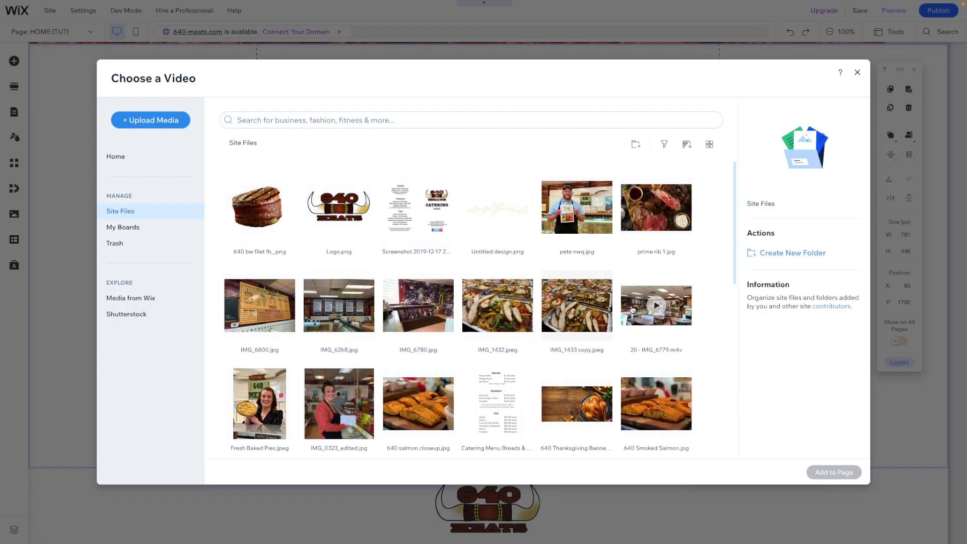
left_click(656, 305)
left_click(834, 472)
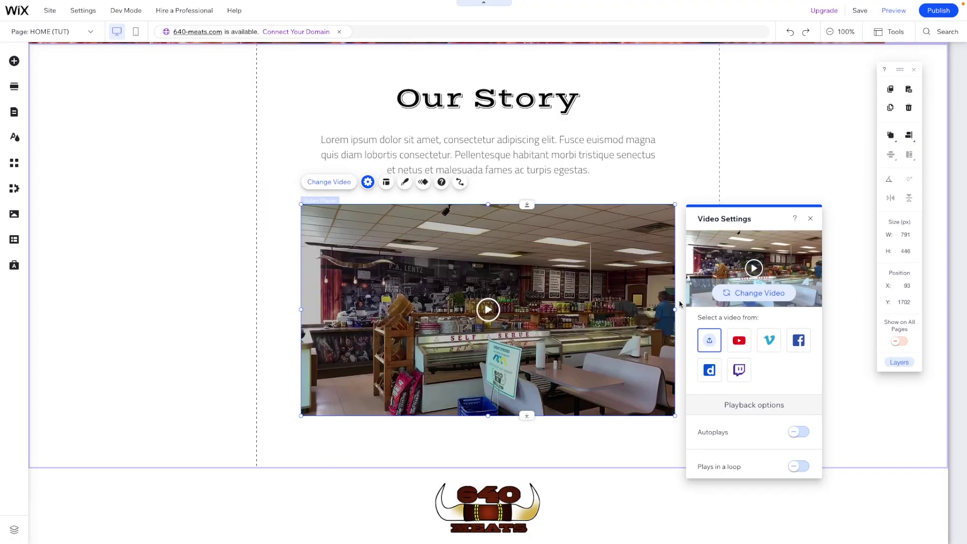
- Make the video section slightly taller, 923 px
left_click(219, 244)
scroll(219, 243, "down", 3)
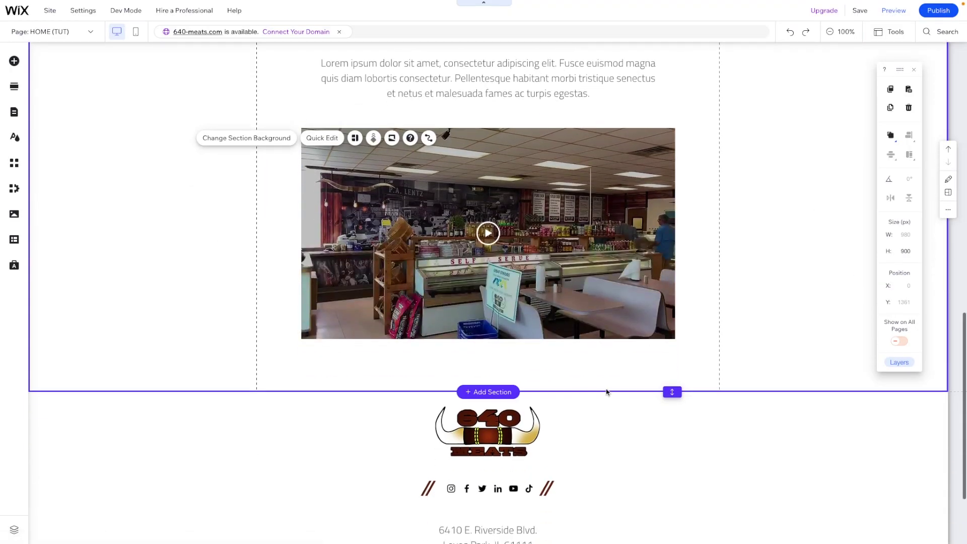
left_click_drag(672, 392, 672, 403)
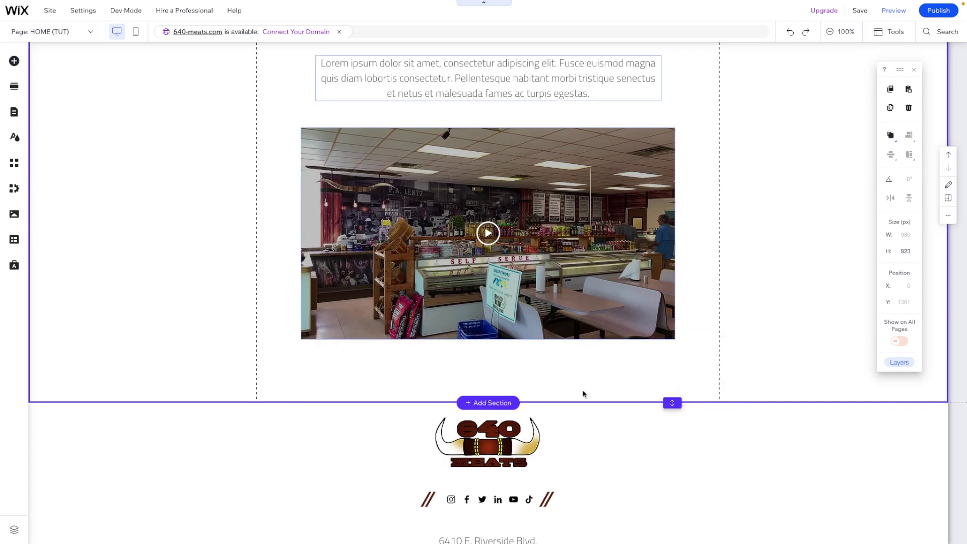
scroll(744, 305, "down", 2)
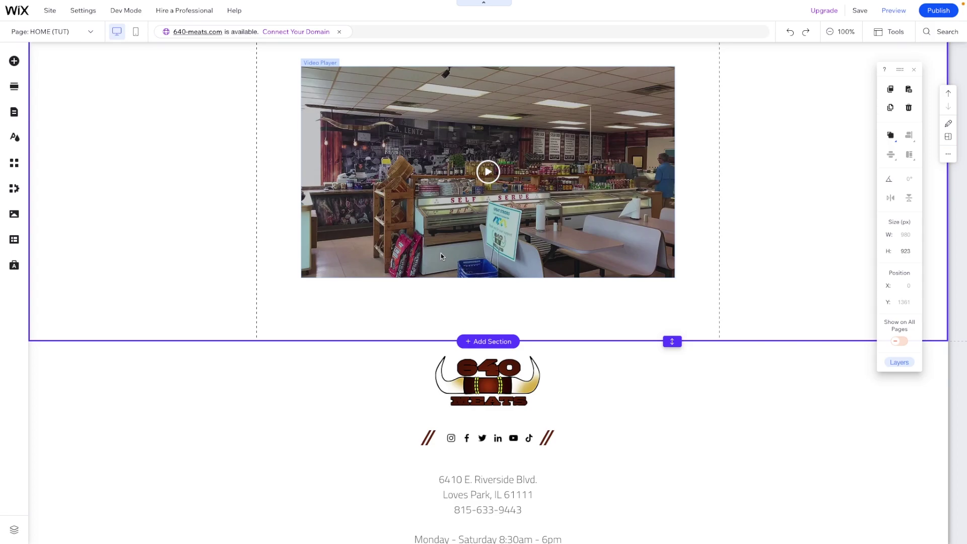
- Add a blank section below Our Story with a height of 700 px
left_click(483, 342)
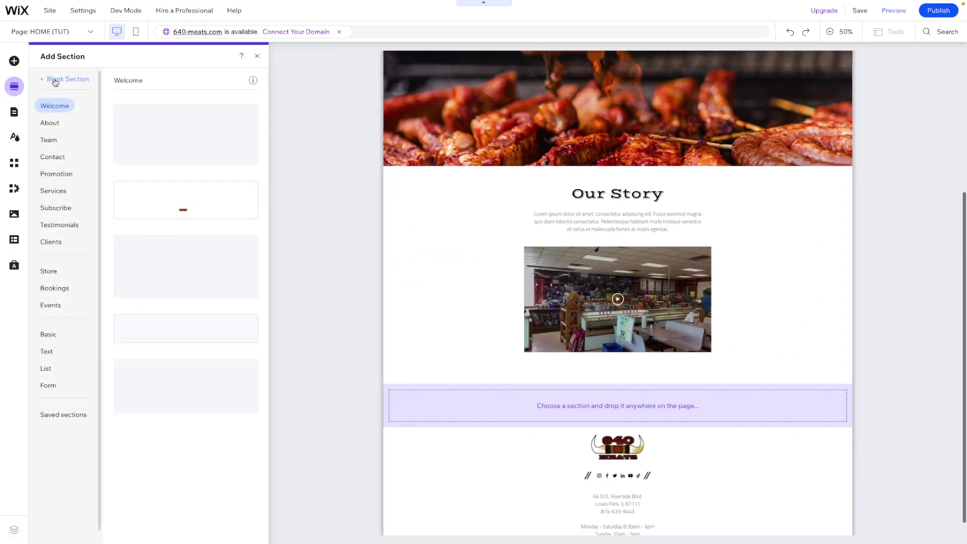
left_click(580, 267)
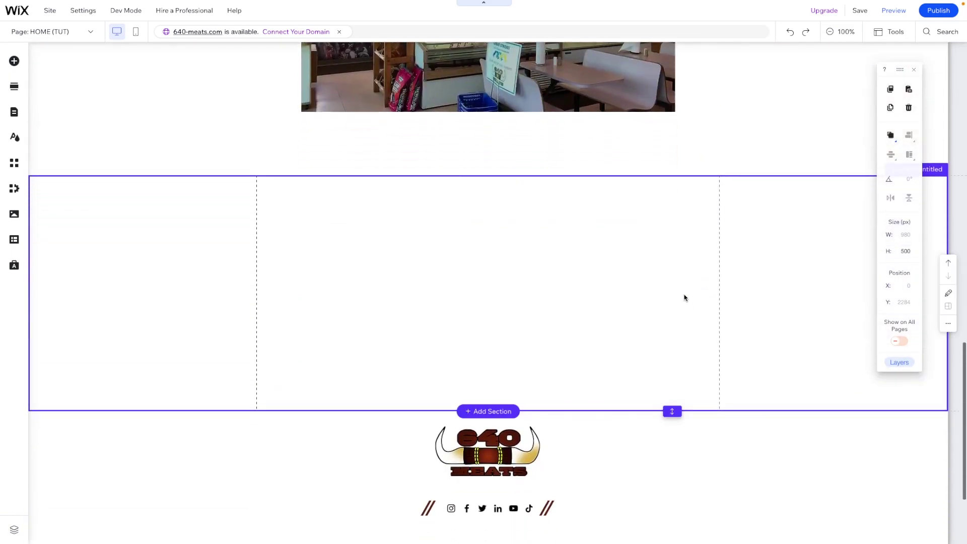
left_click(912, 252)
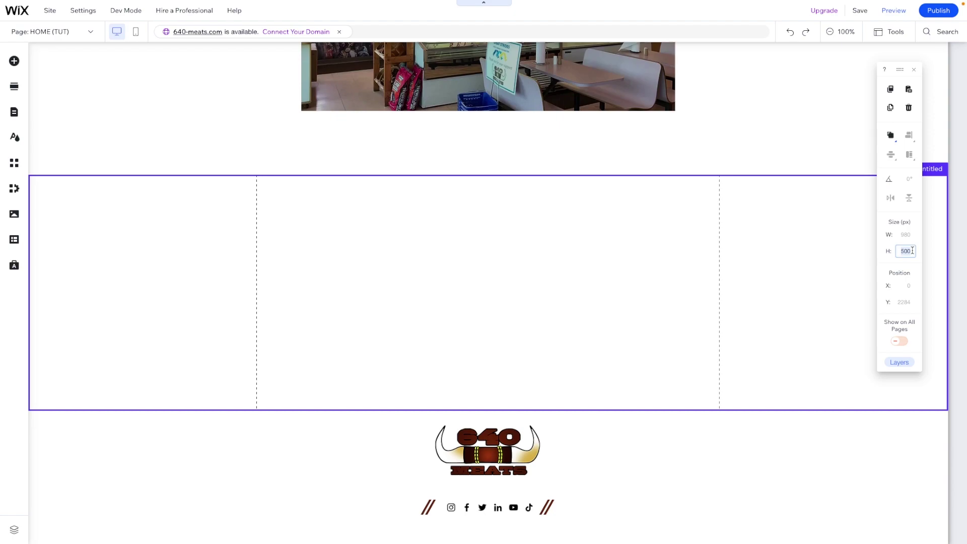
key("Return")
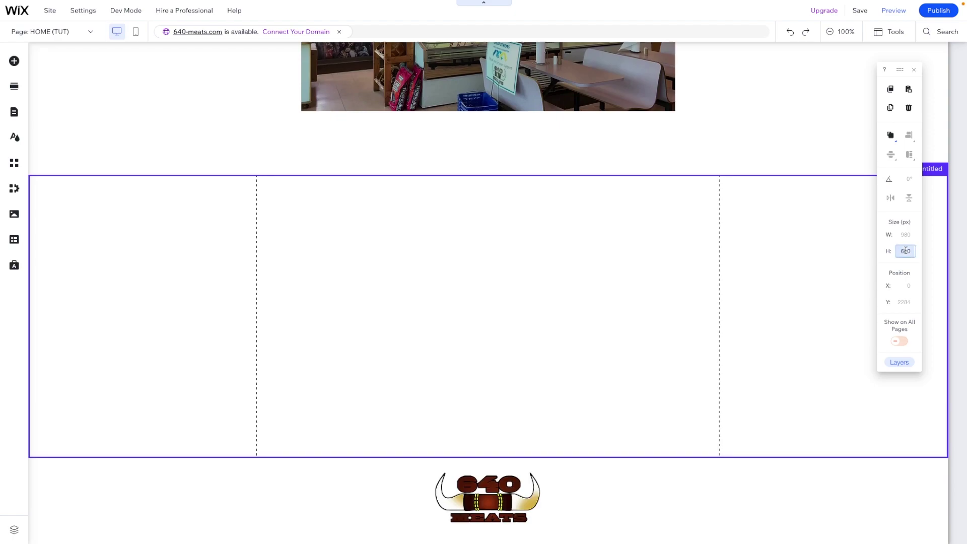
key("Return")
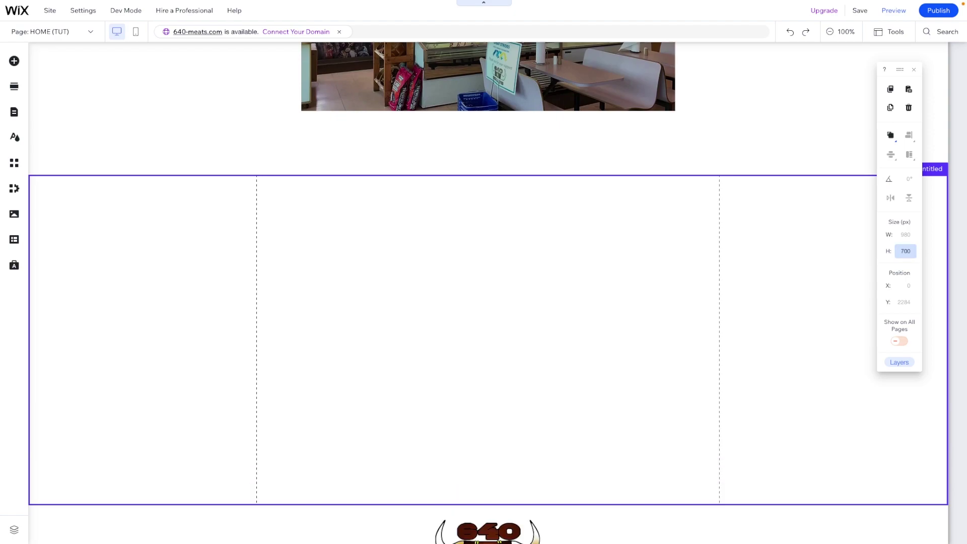
- Place a plain white strip in the new section and set its height to 700
scroll(127, 188, "down", 1)
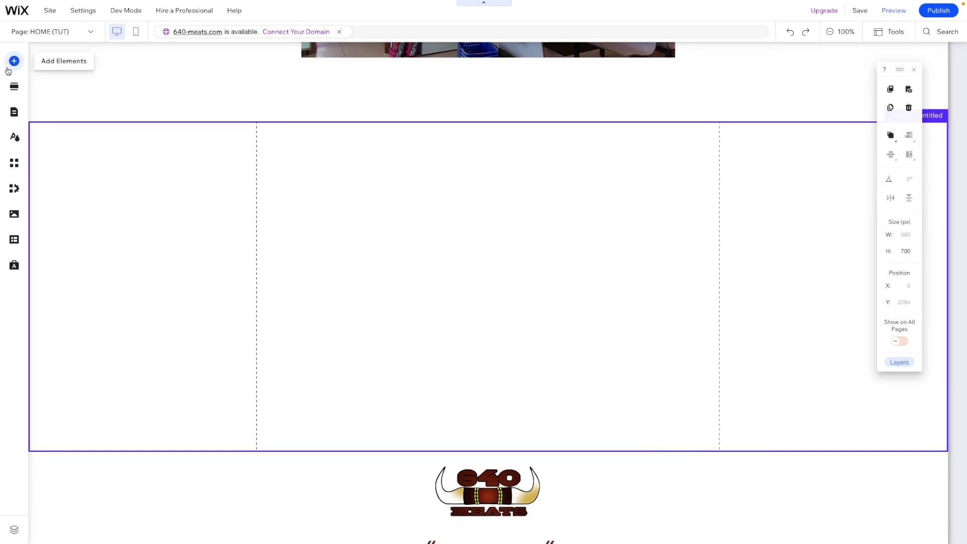
left_click(14, 61)
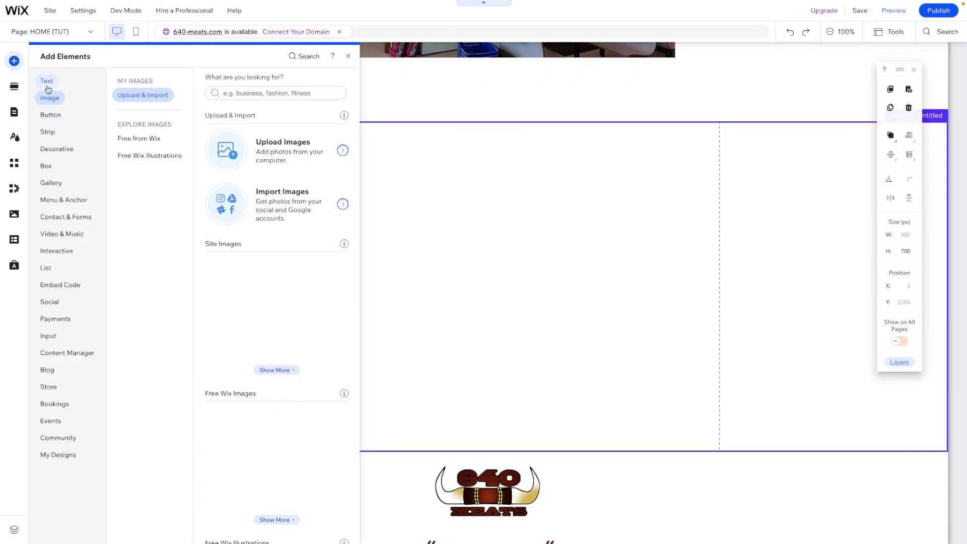
mouse_move(47, 130)
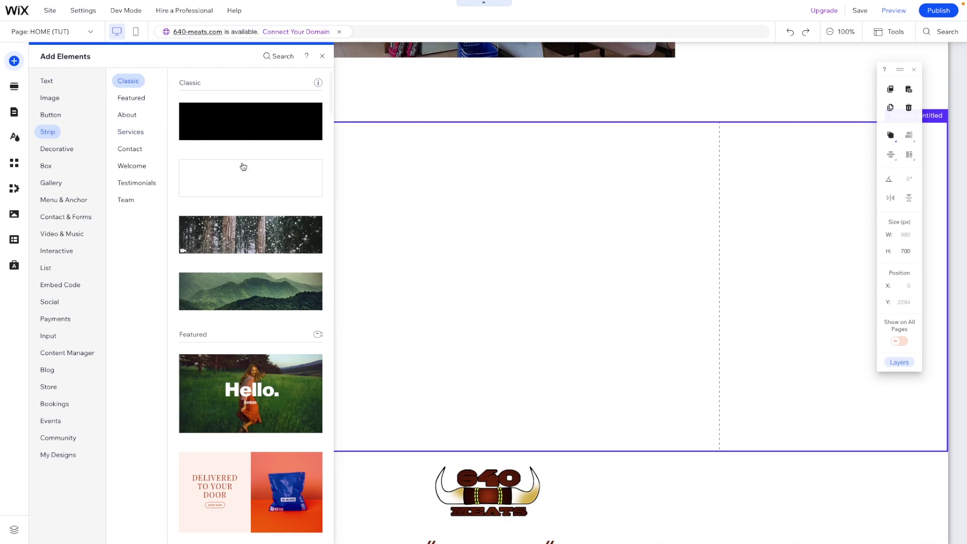
left_click_drag(278, 169, 499, 215)
scroll(546, 220, "up", 1)
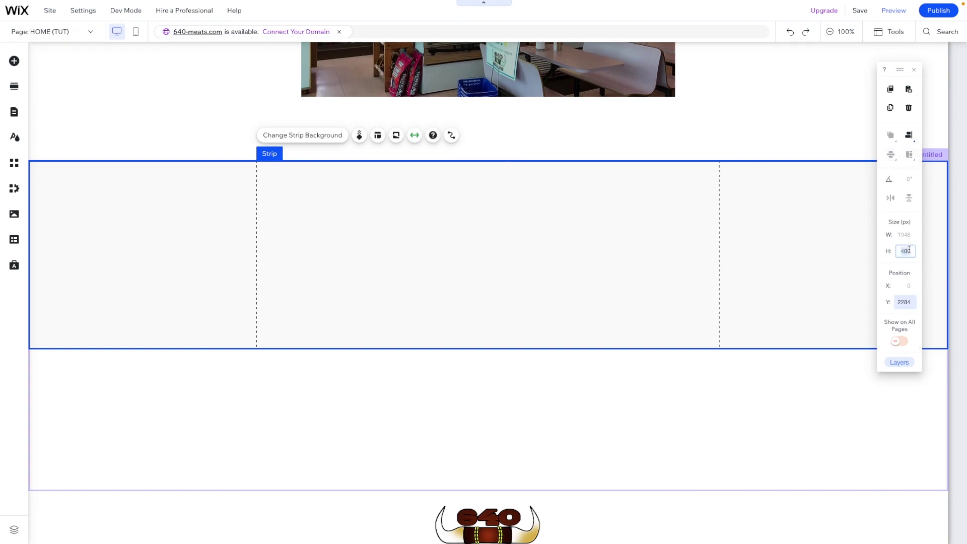
type("700")
key("Return")
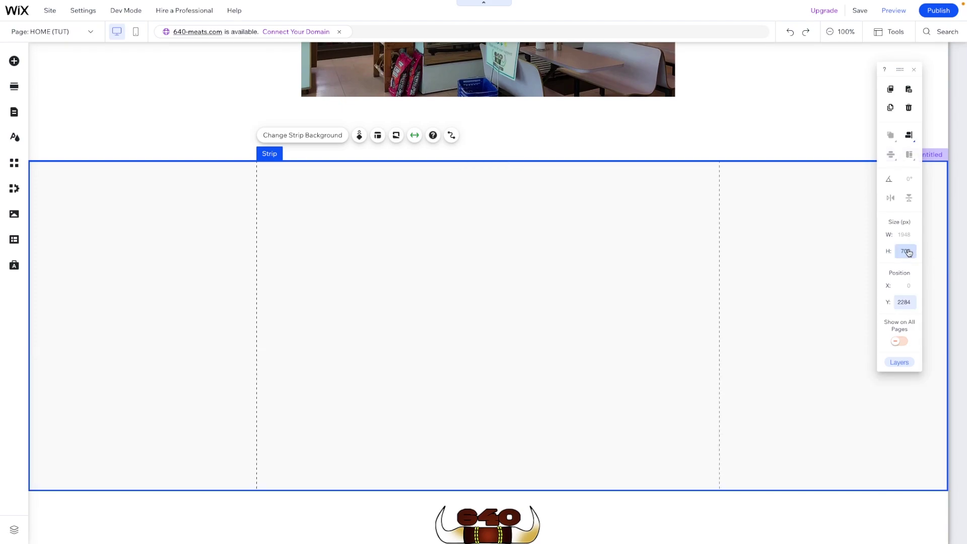
- Make the strip's background colour fully transparent with 0% opacity
left_click(284, 135)
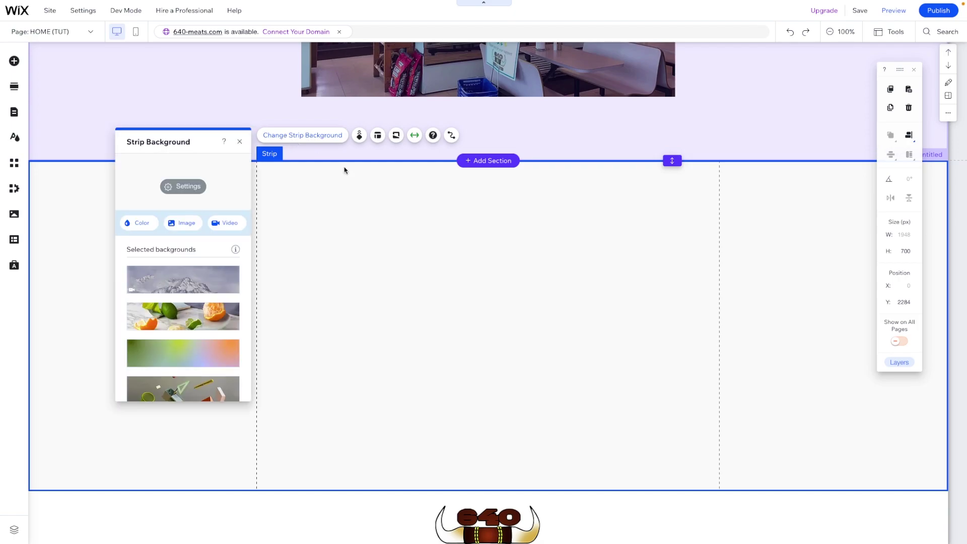
left_click(184, 186)
left_click(210, 204)
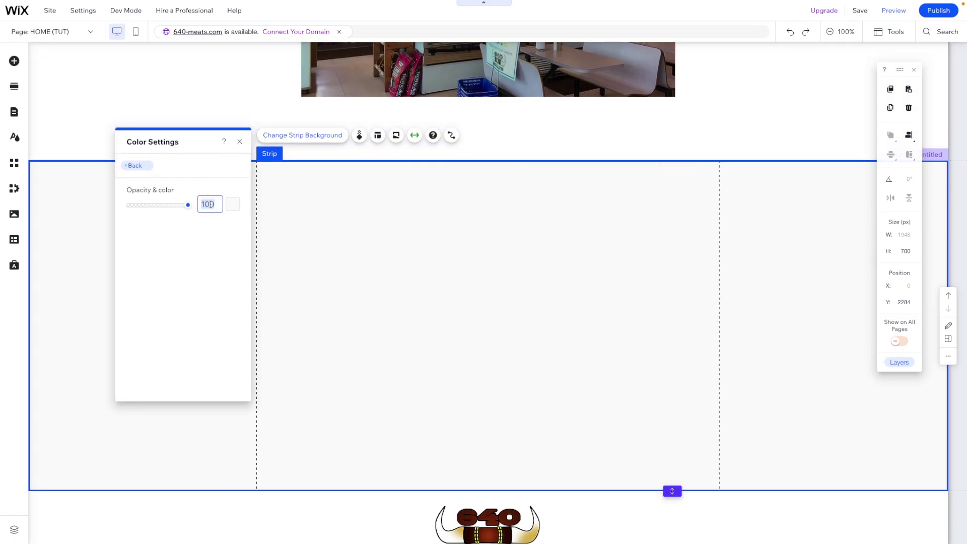
type("0")
left_click(442, 250)
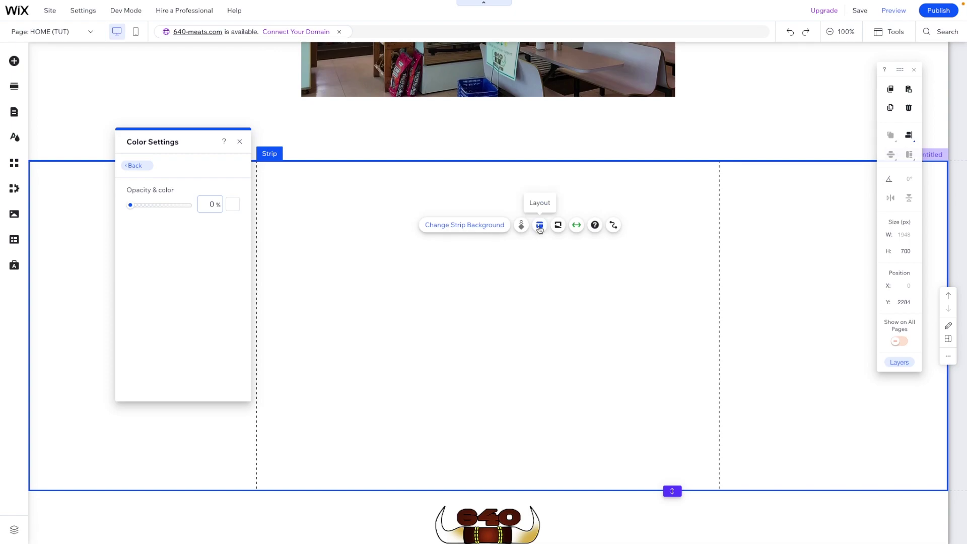
- Add a second column to the strip and set the layout to a reversed 60-40 split
left_click(539, 226)
left_click(169, 177)
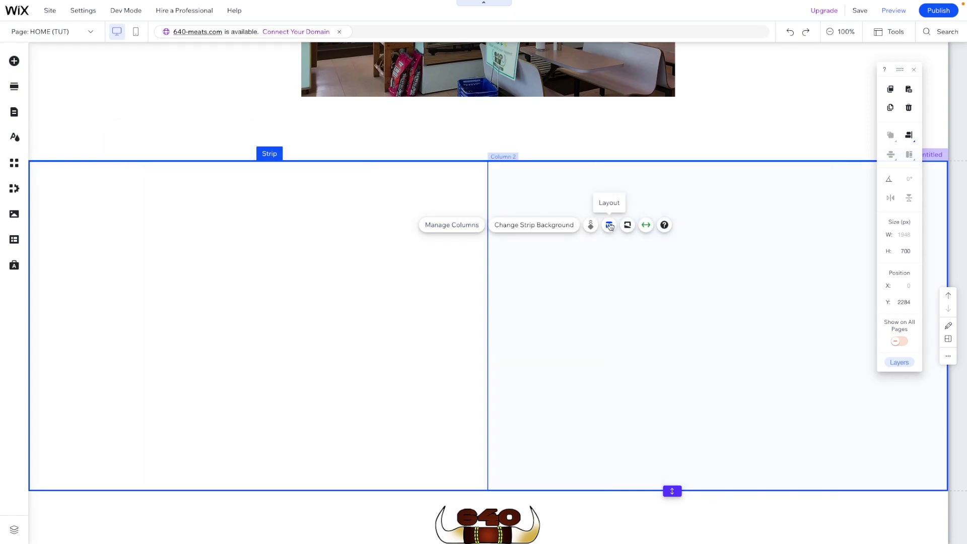
left_click(609, 225)
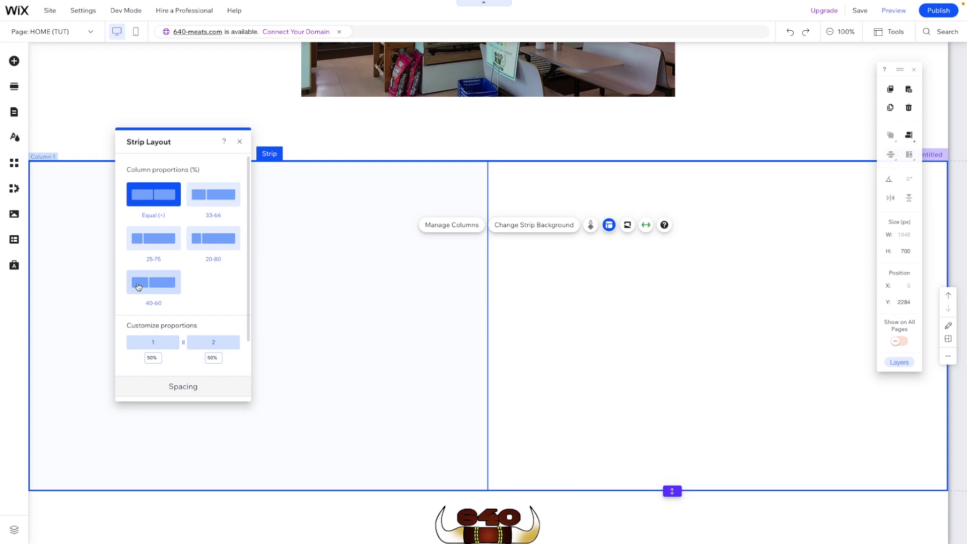
left_click(154, 288)
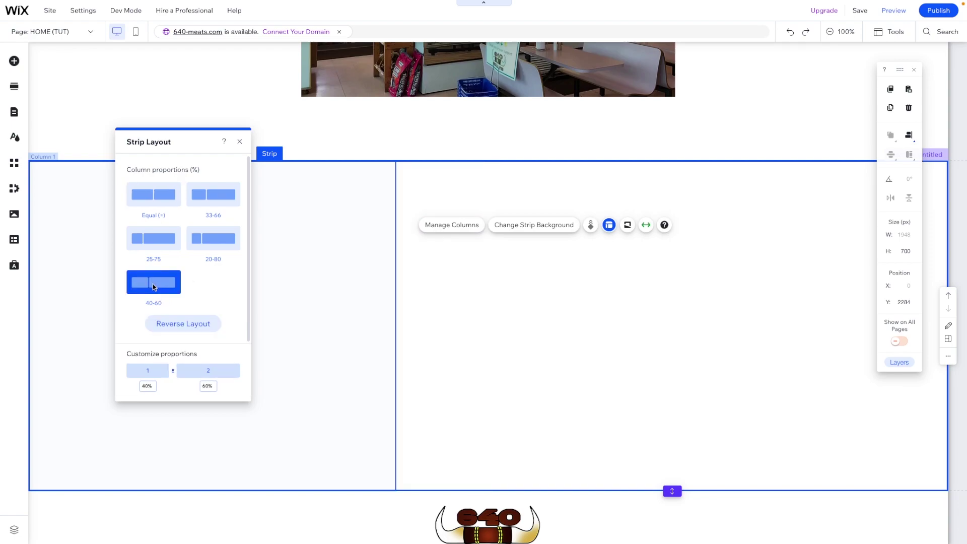
left_click(190, 322)
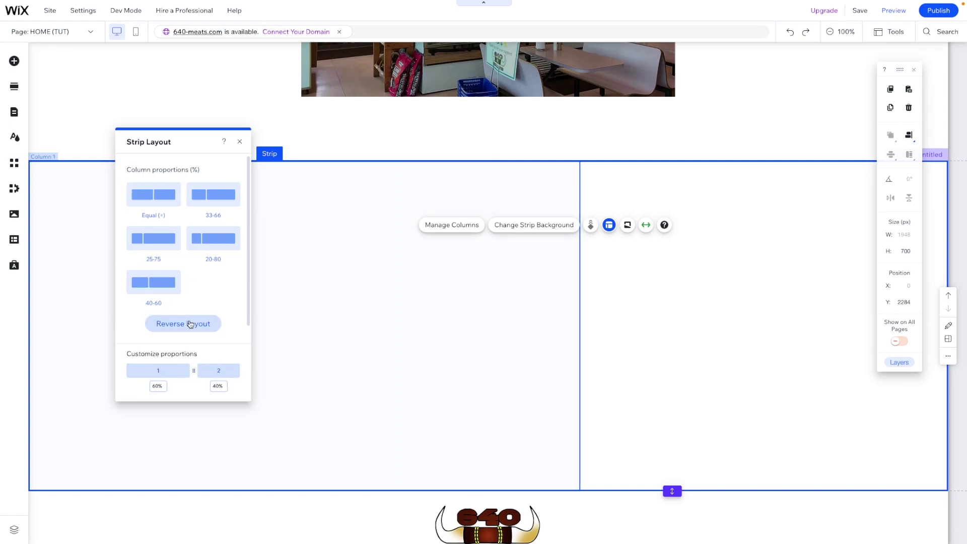
left_click(385, 315)
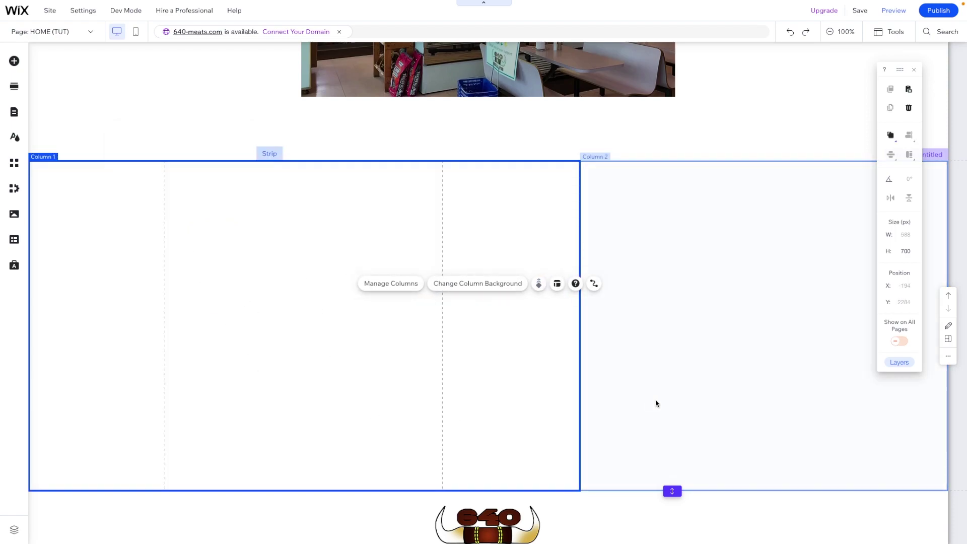
- Select the Our Story title and paragraph in the section above
left_click(751, 329)
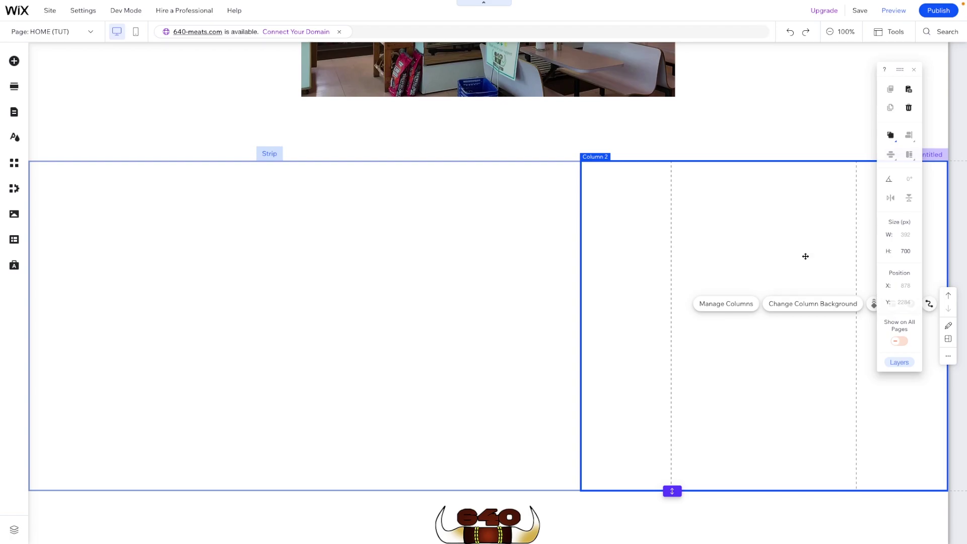
scroll(805, 257, "up", 9)
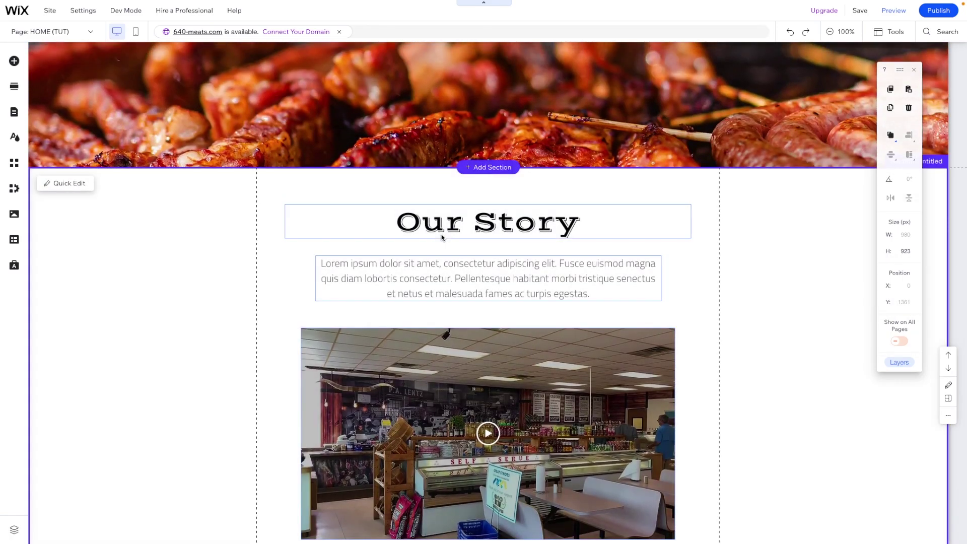
left_click(443, 237)
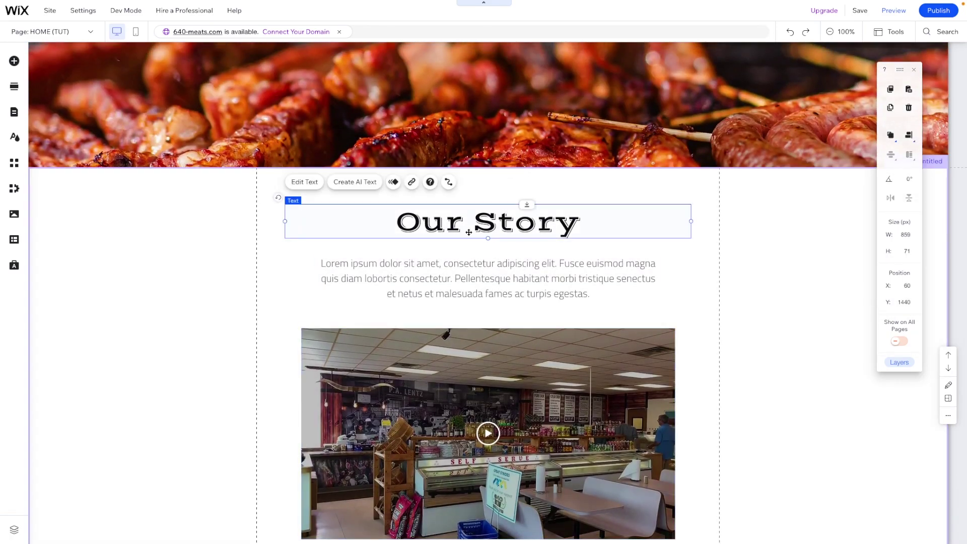
left_click(463, 275, "shift")
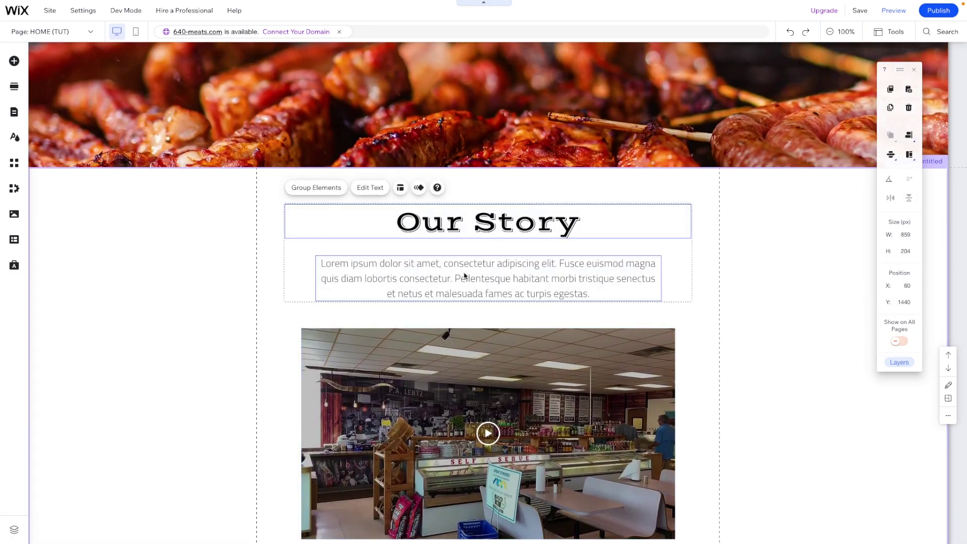
- Paste the Our Story title and paragraph into the strip's left column and move them up
scroll(463, 275, "down", 9)
left_click(239, 332)
right_click(239, 335)
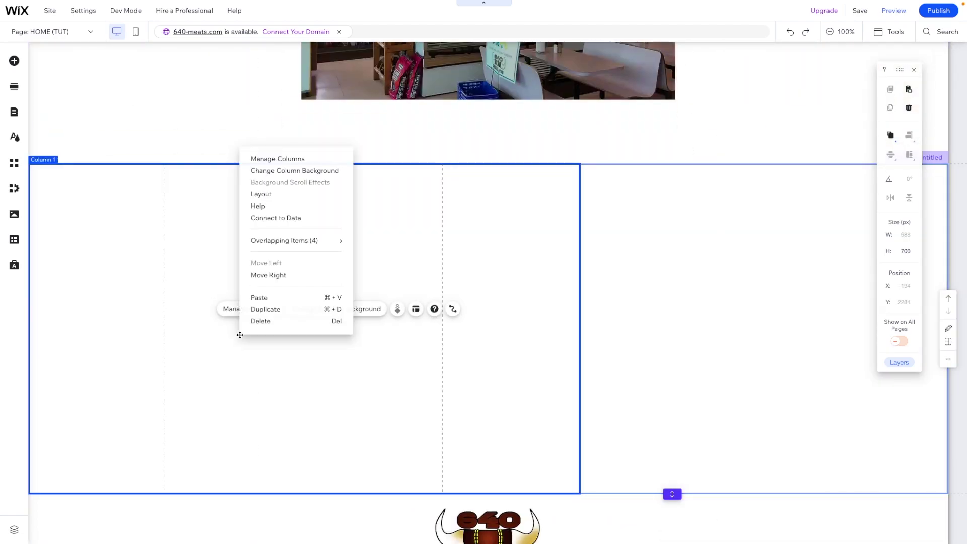
left_click(276, 298)
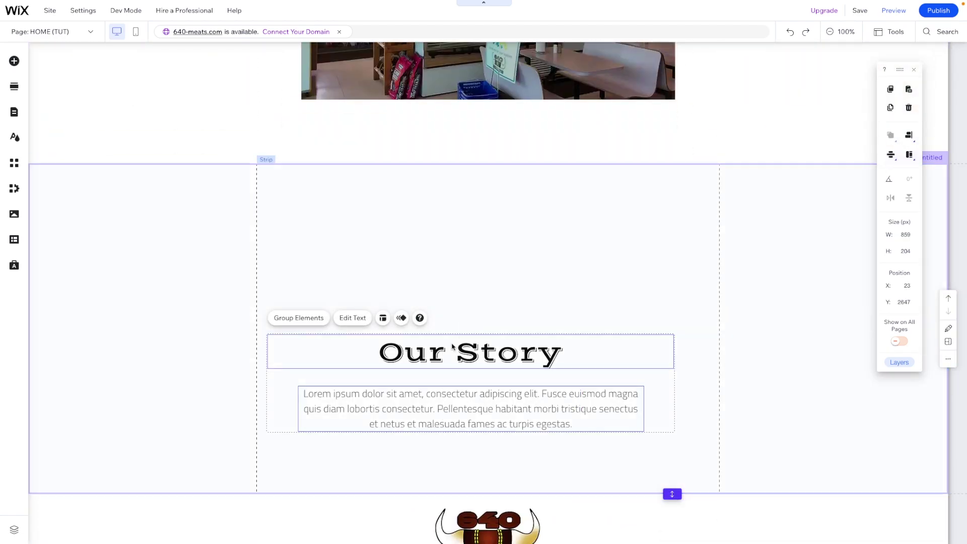
left_click_drag(453, 347, 448, 281)
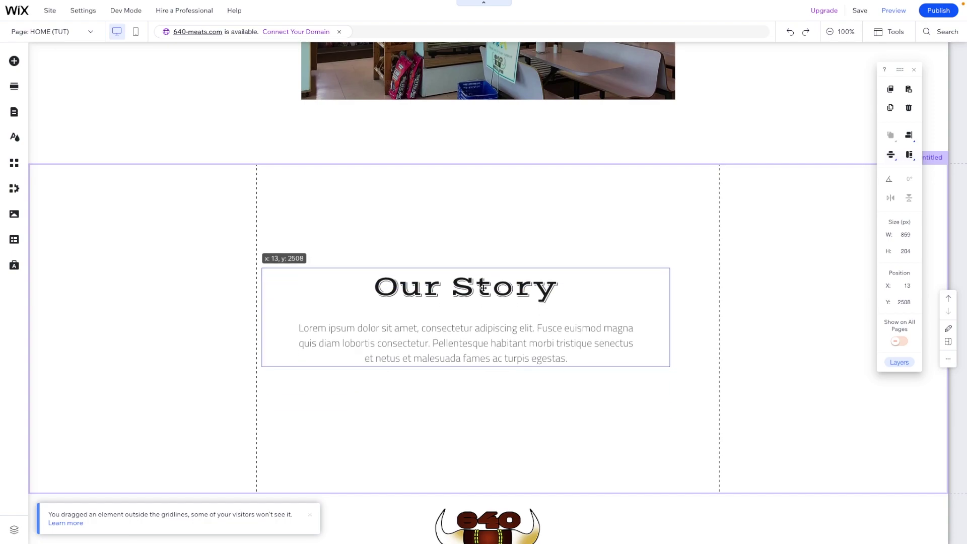
- Narrow the title to 456 px and paragraph to 424 px, stacking both in the left column
left_click(550, 287)
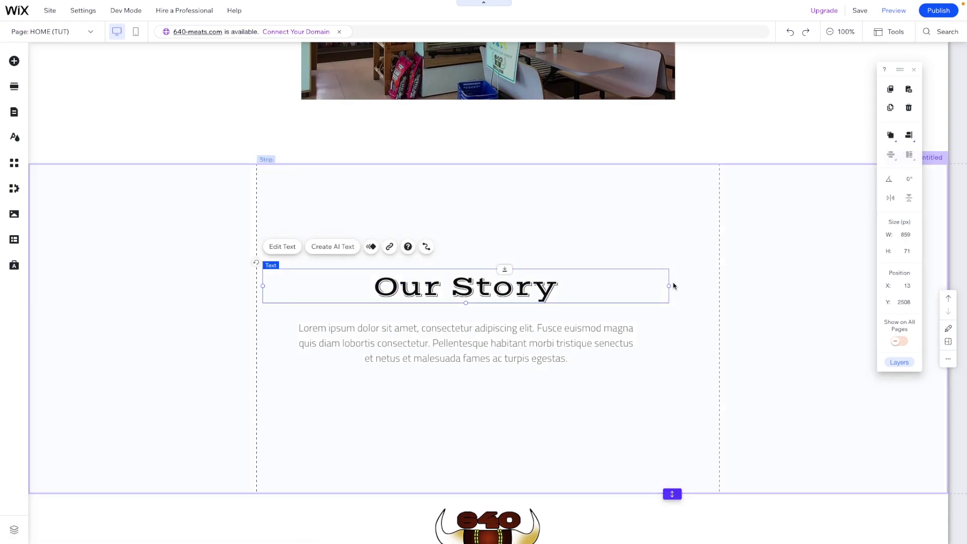
left_click_drag(670, 285, 478, 285)
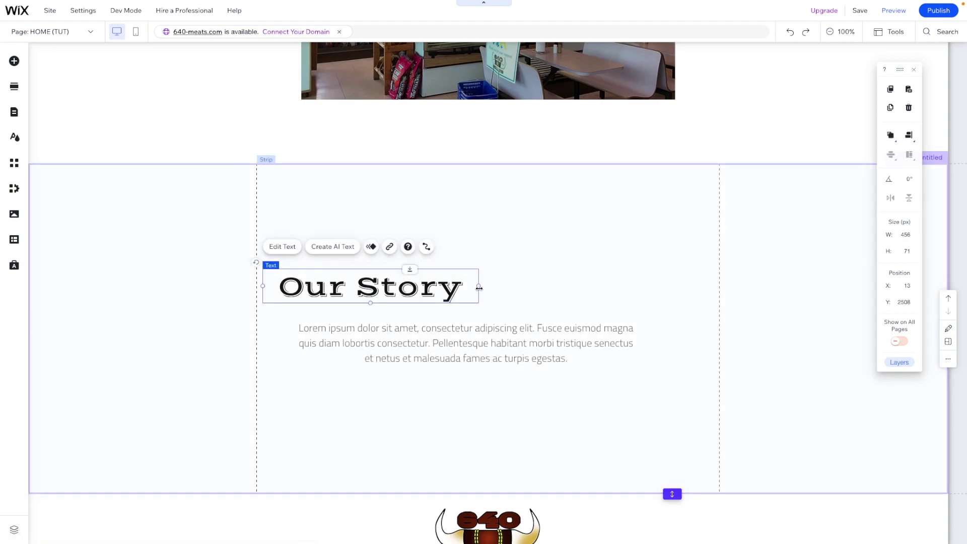
left_click_drag(376, 292, 286, 251)
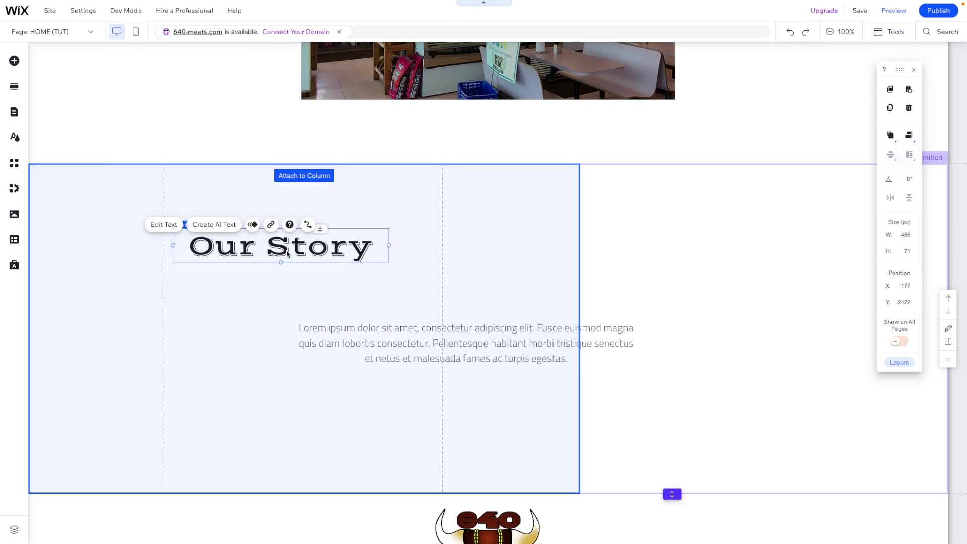
left_click(429, 351)
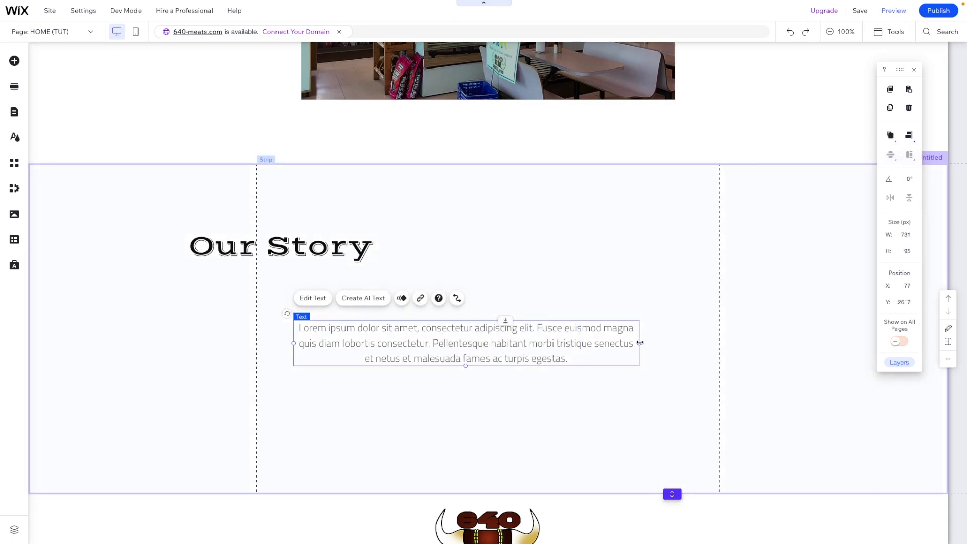
left_click_drag(634, 343, 494, 343)
left_click_drag(271, 346, 272, 317)
- Make the heading left-aligned, 42 px, reading 'Your Friendly' / 'Butcher' on two lines
left_click(266, 254)
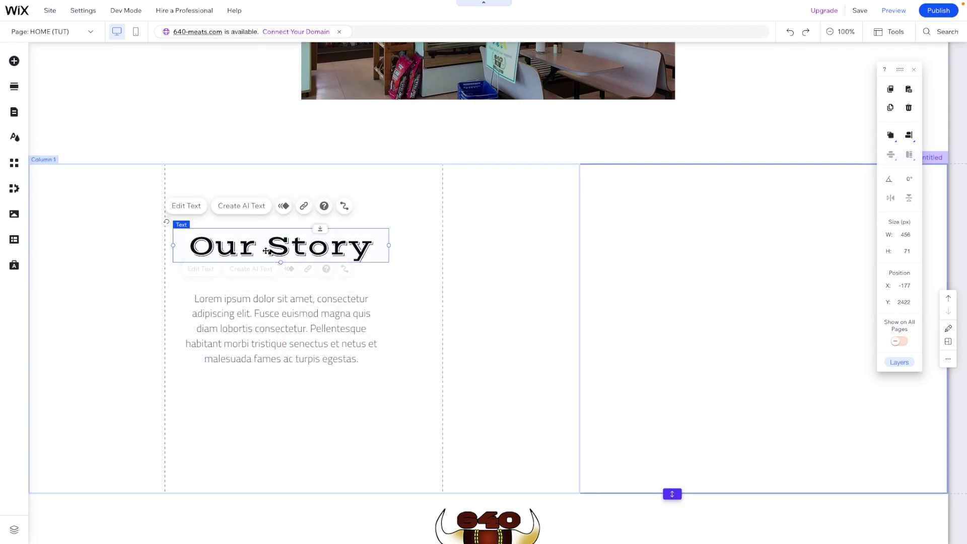
double_click(265, 254)
left_click(415, 433)
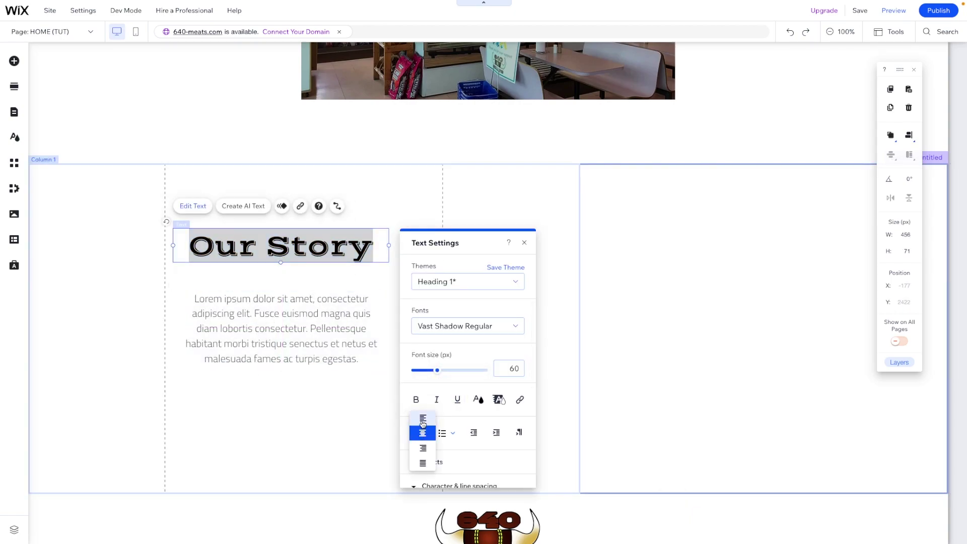
left_click(417, 417)
left_click(504, 374)
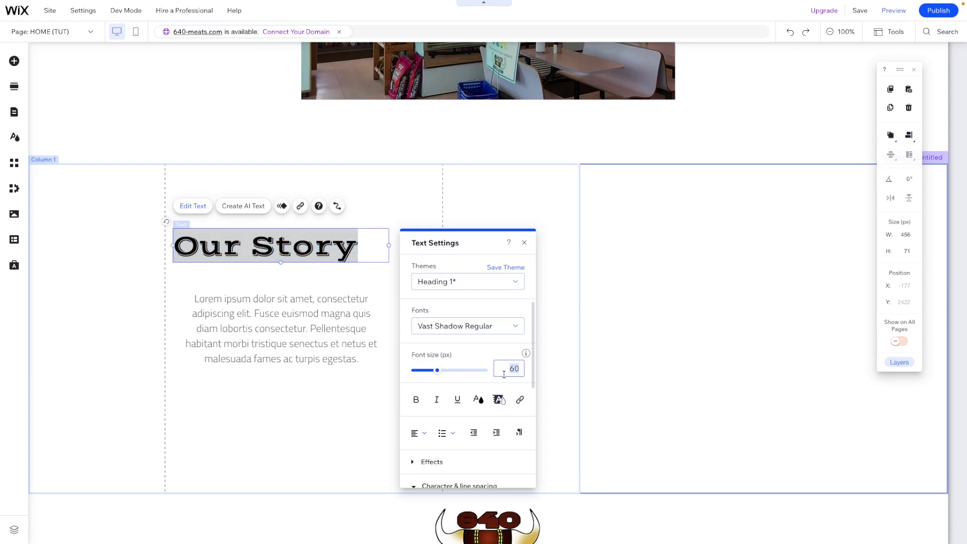
type("42")
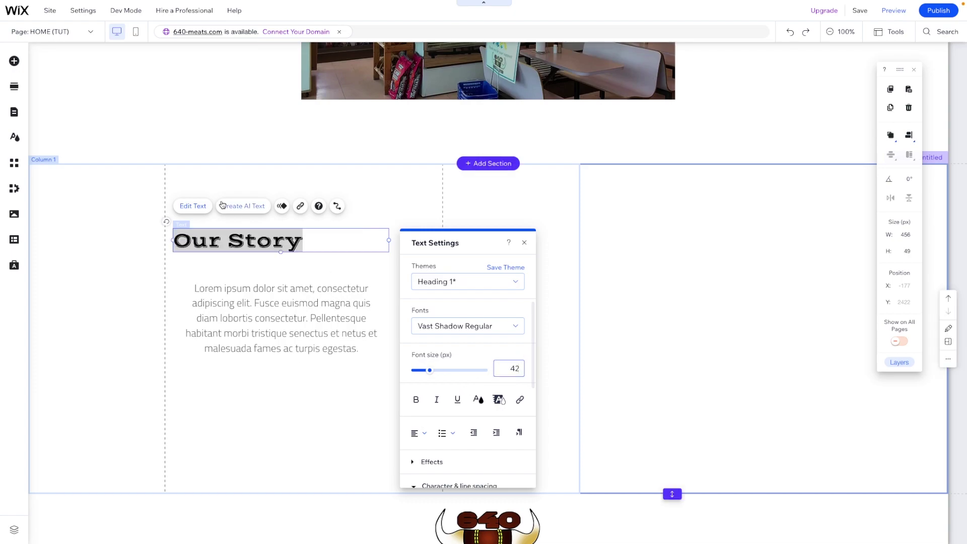
triple_click(274, 242)
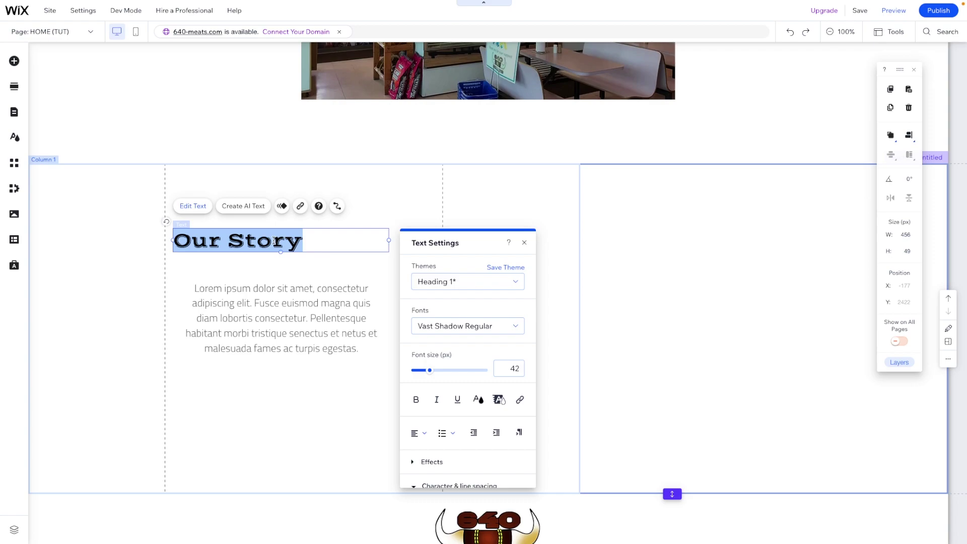
type("Your Fr")
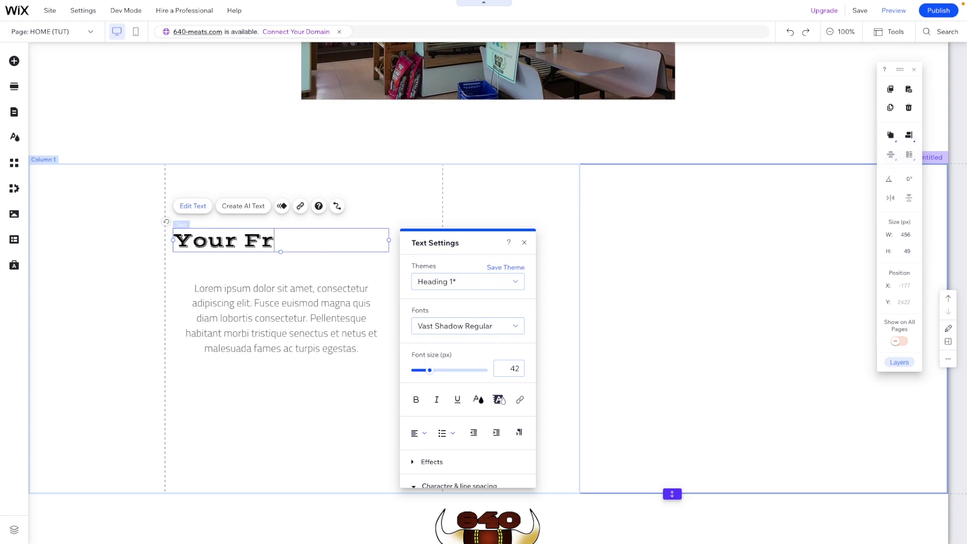
type("iendly")
key("Return")
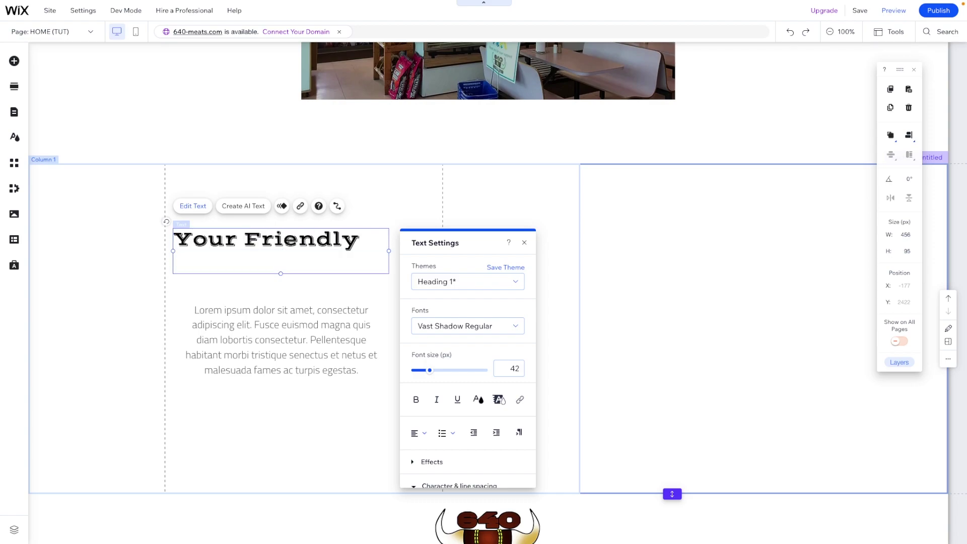
type("Butcher")
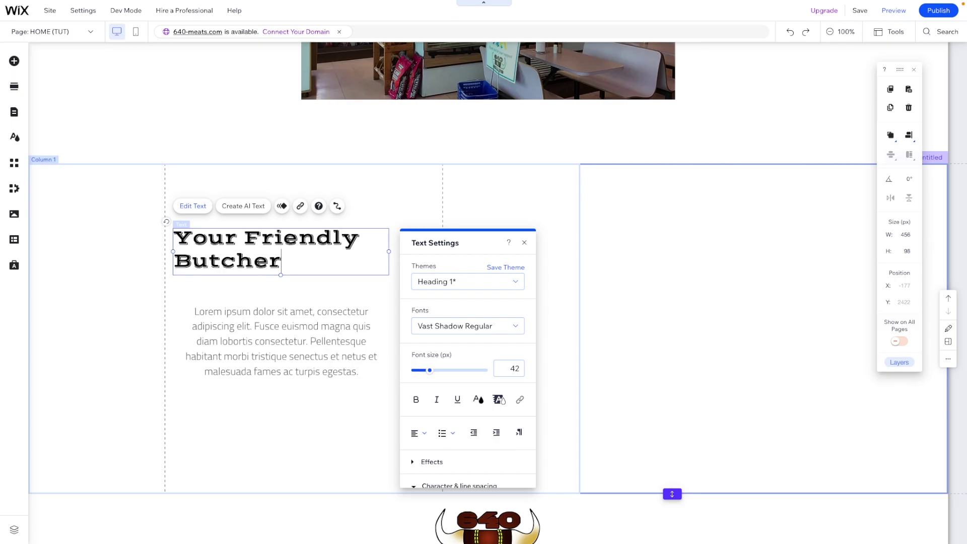
- Left-align the Lorem paragraph, line it up under the heading, and widen it to four lines
left_click(289, 316)
left_click(290, 316)
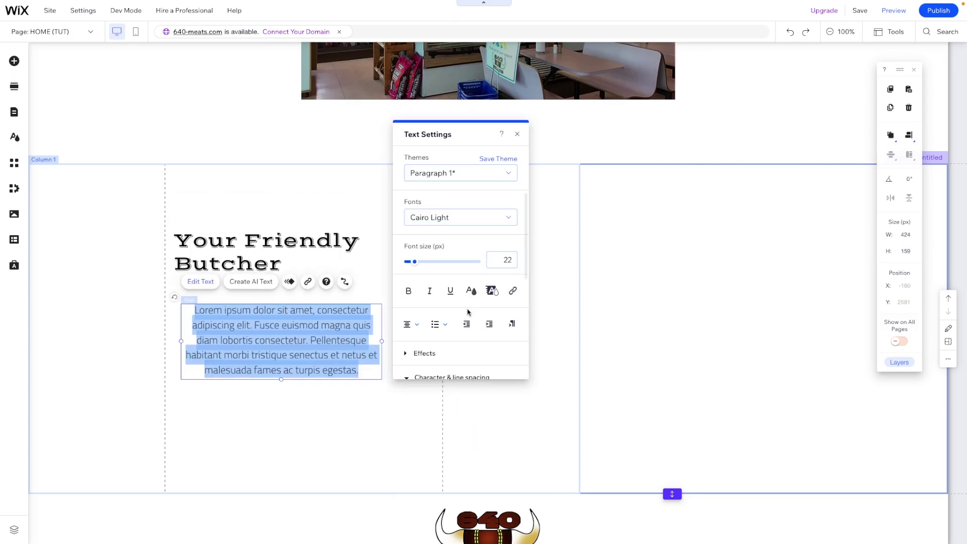
left_click(409, 326)
left_click(407, 309)
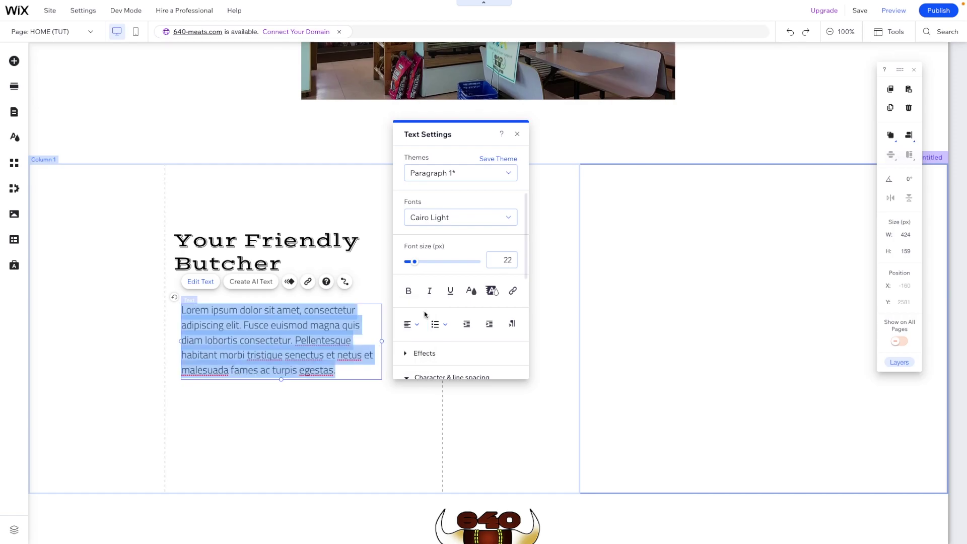
left_click(282, 438)
left_click_drag(243, 359, 237, 343)
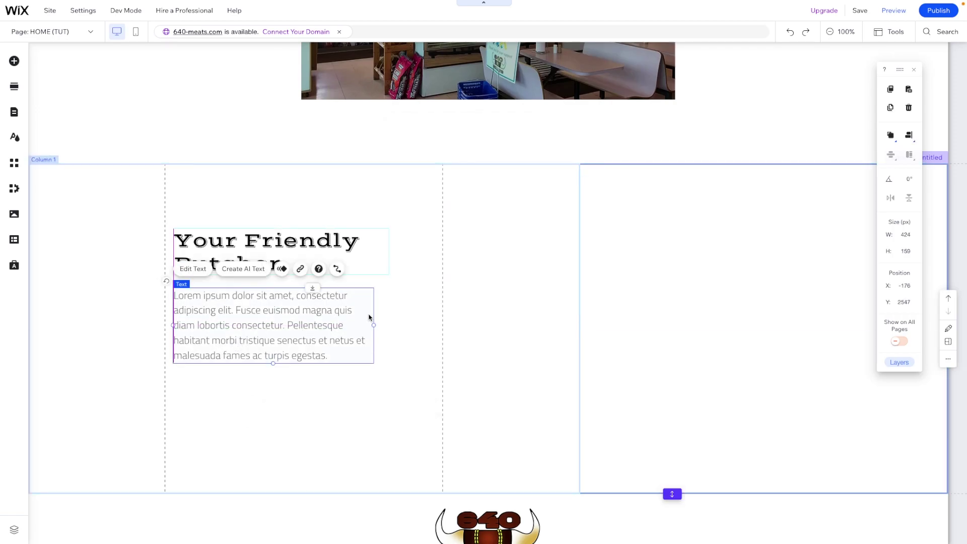
left_click_drag(374, 325, 422, 323)
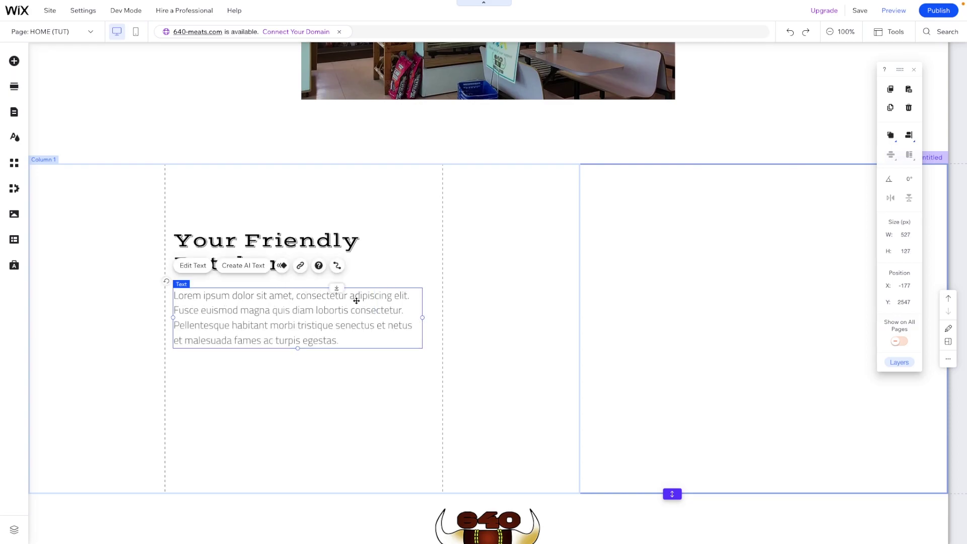
- Group the heading and paragraph and centre the group vertically and horizontally in the column
left_click(333, 251, "shift")
left_click(208, 212)
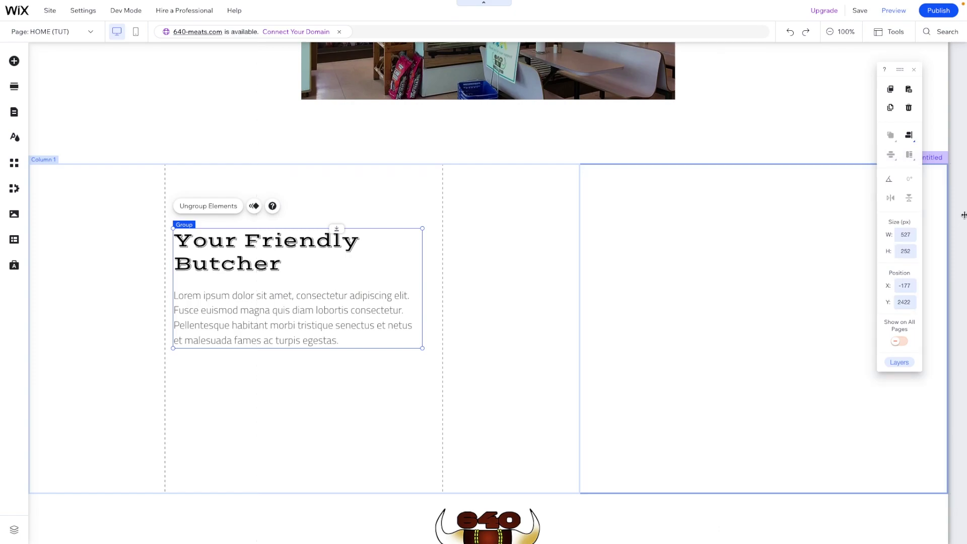
mouse_move(909, 136)
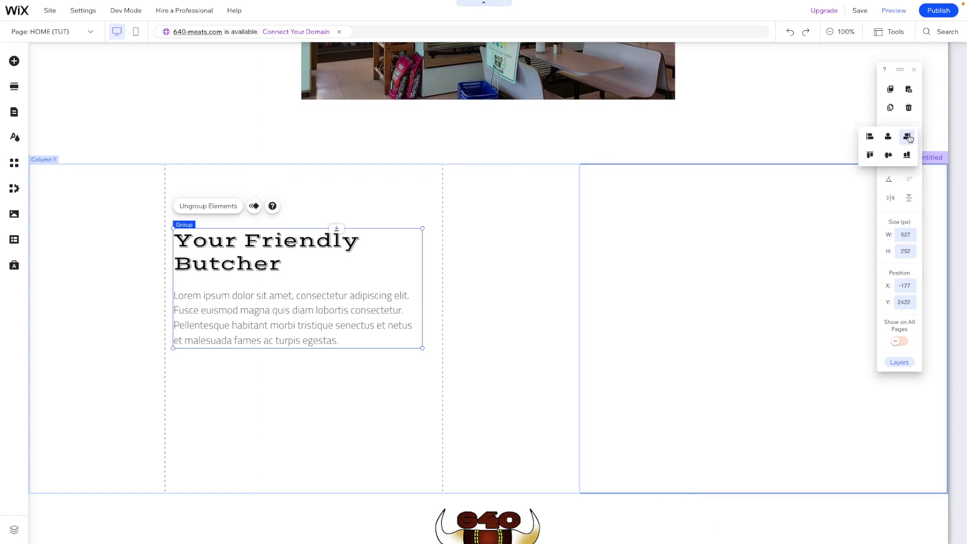
left_click(888, 157)
left_click(888, 135)
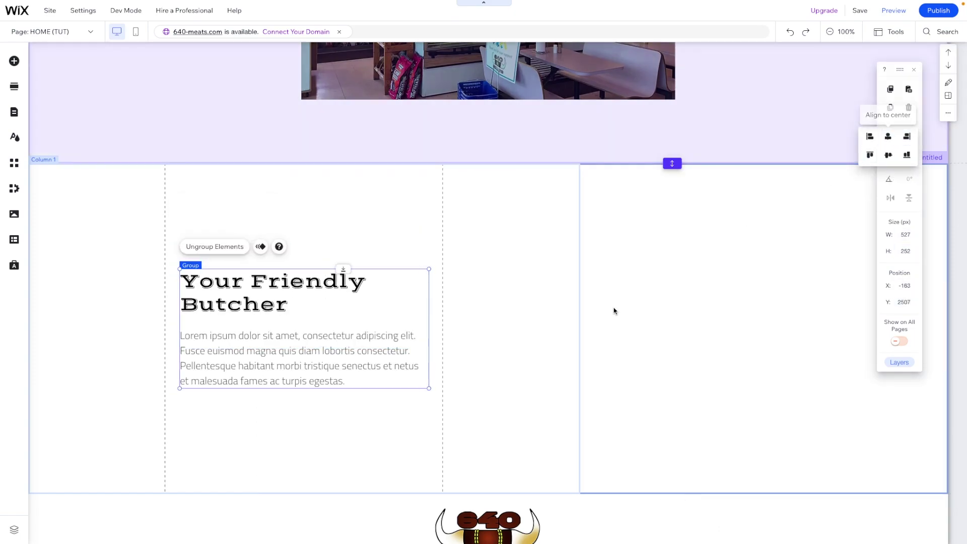
left_click(614, 308)
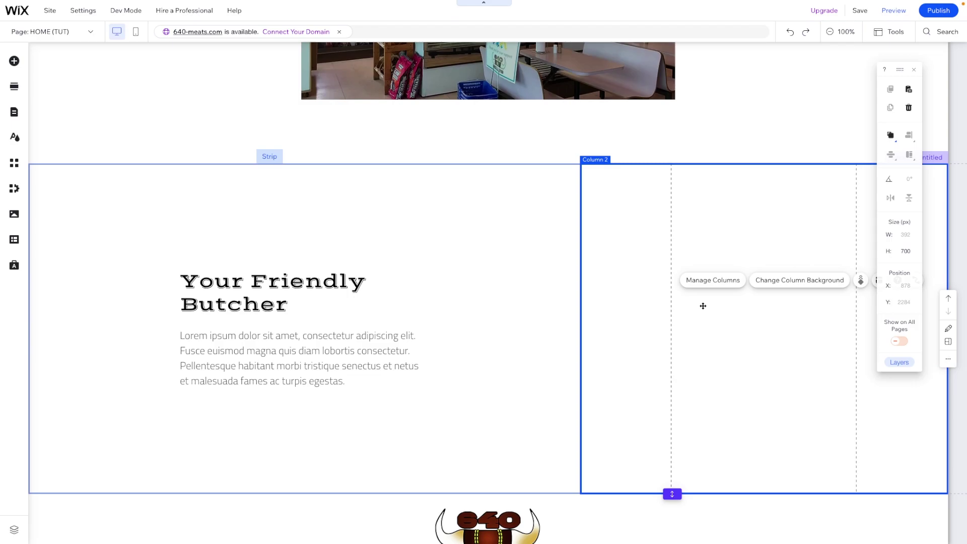
- Set the right column's background to an Unsplash photo found by searching 'bbq'
left_click(806, 281)
left_click(501, 266)
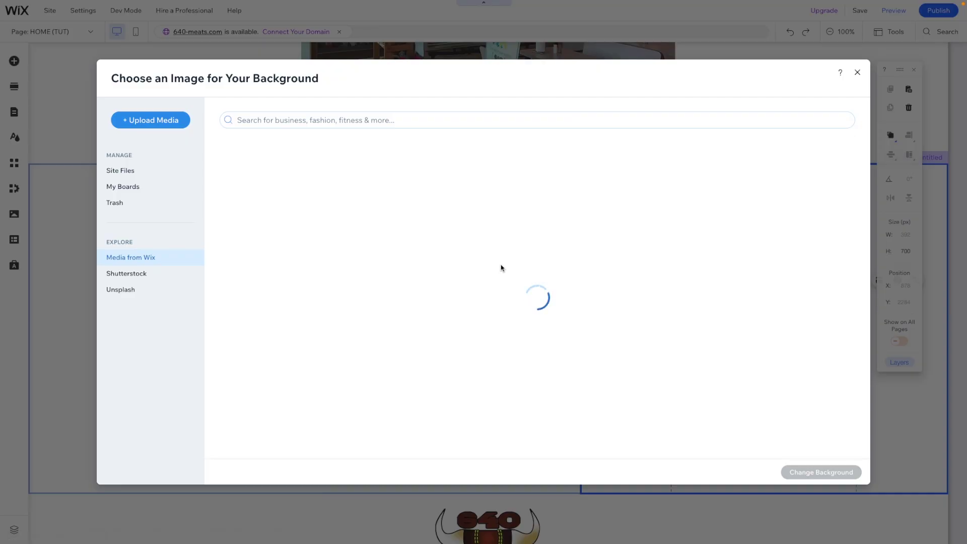
left_click(132, 291)
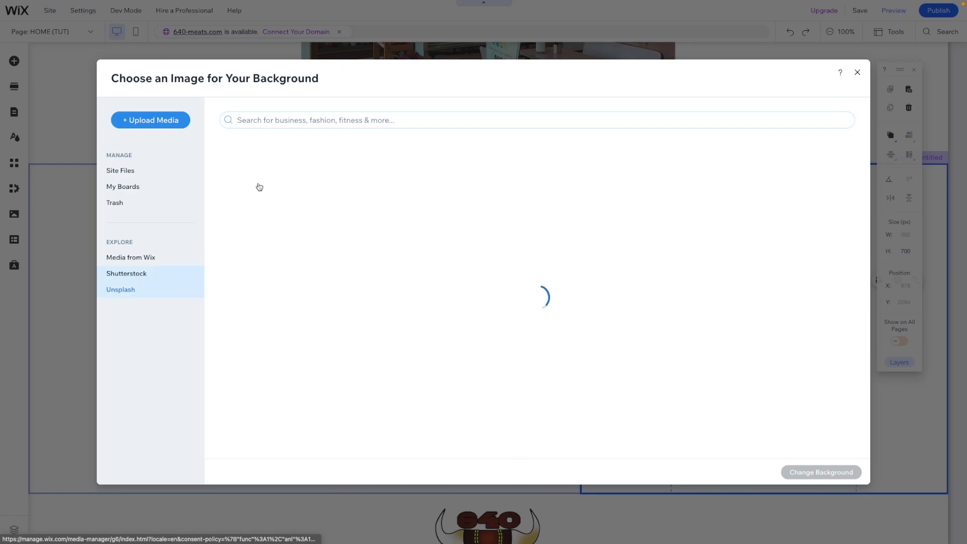
left_click(315, 120)
type("bbq")
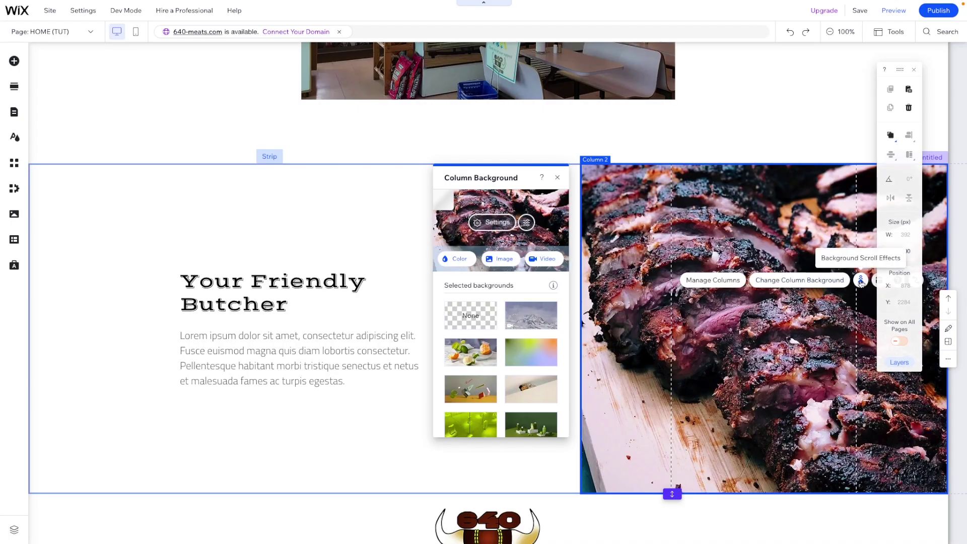
- Apply a Parallax scroll effect to the column background
left_click(860, 281)
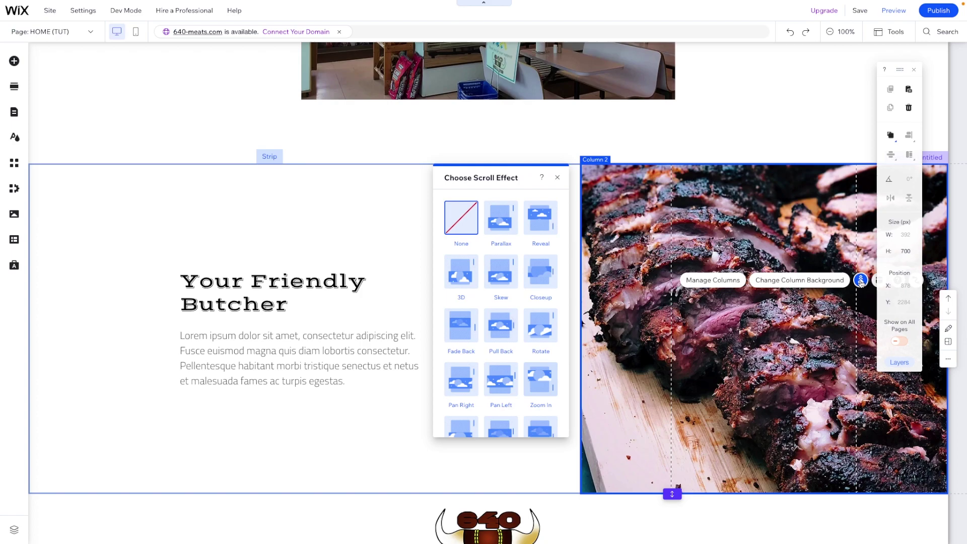
left_click(499, 229)
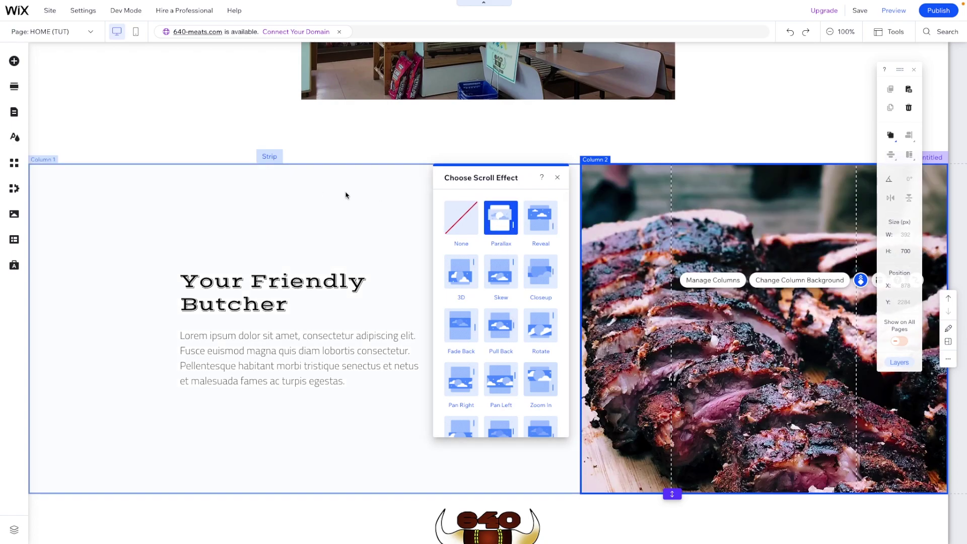
left_click(369, 222)
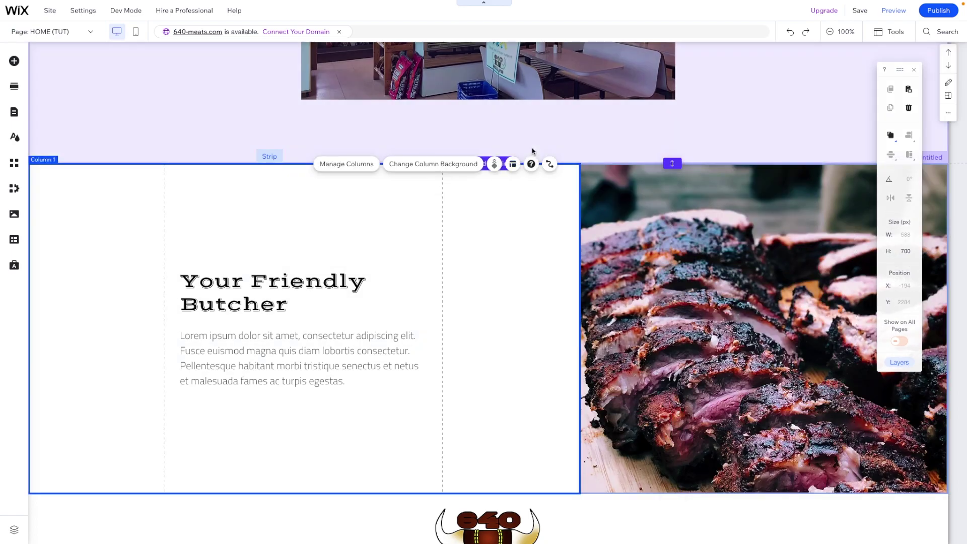
- Duplicate the Butcher strip and swap its columns so the photo is on the left
left_click(538, 173)
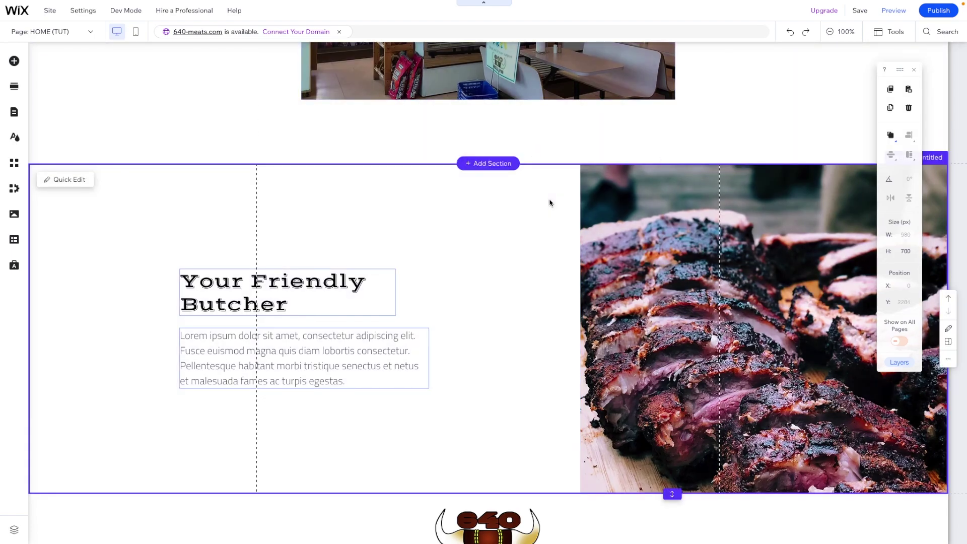
key("ctrl+d")
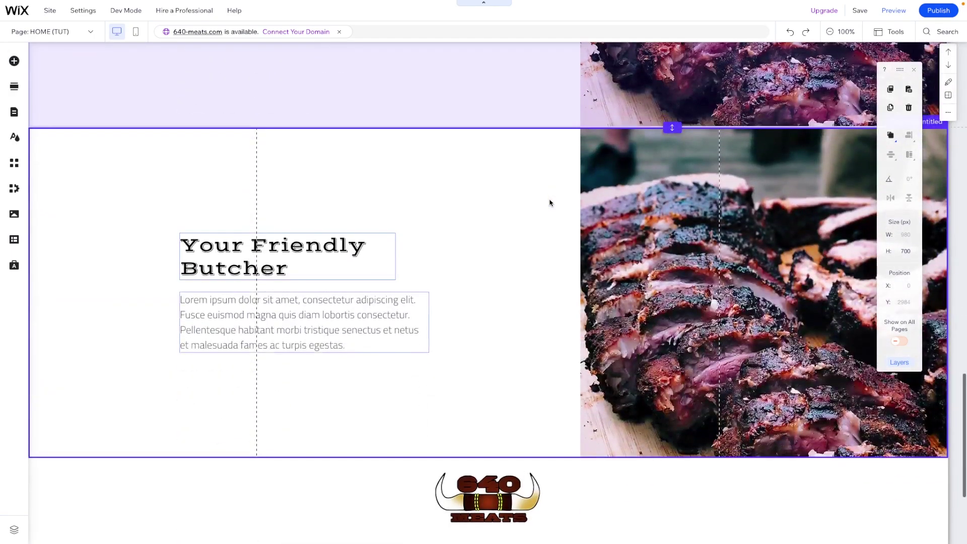
left_click(530, 203)
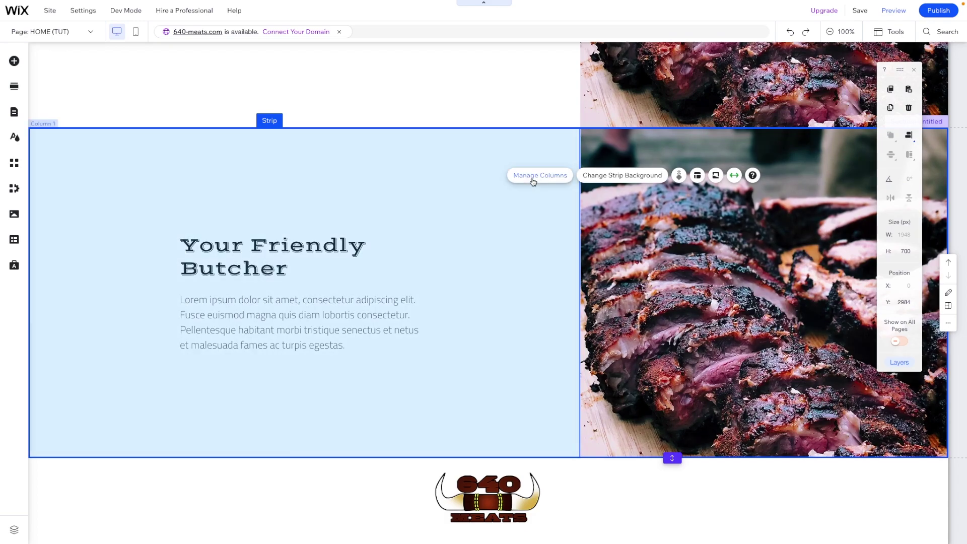
left_click(532, 180)
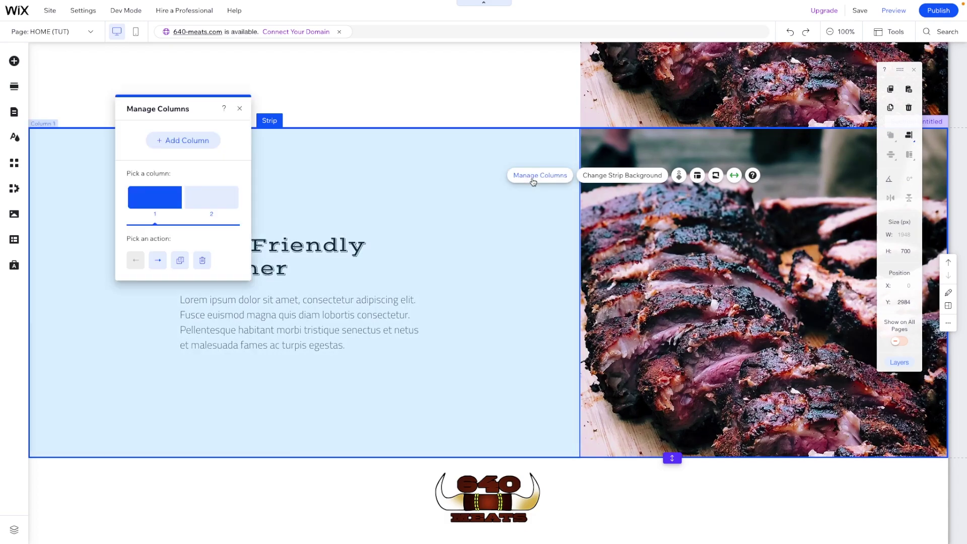
left_click(157, 262)
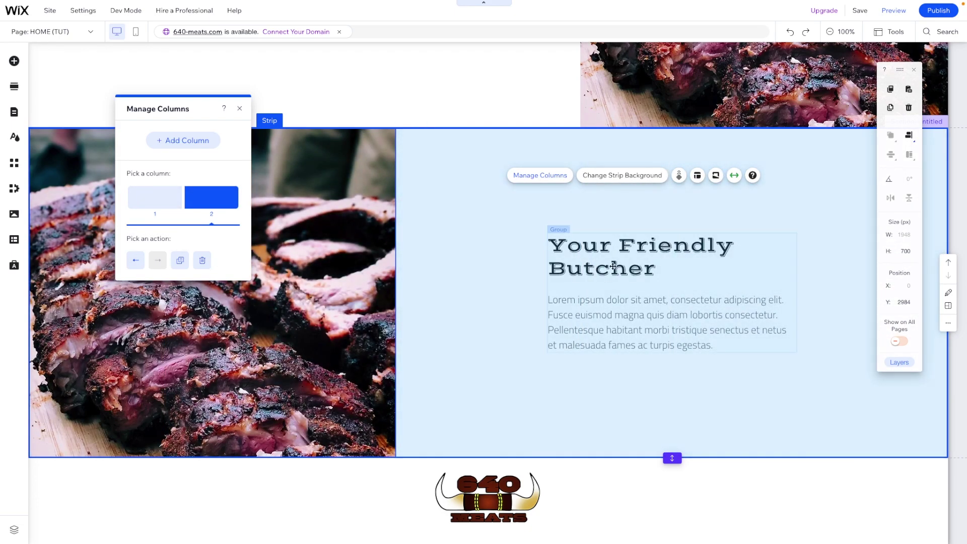
left_click(335, 301)
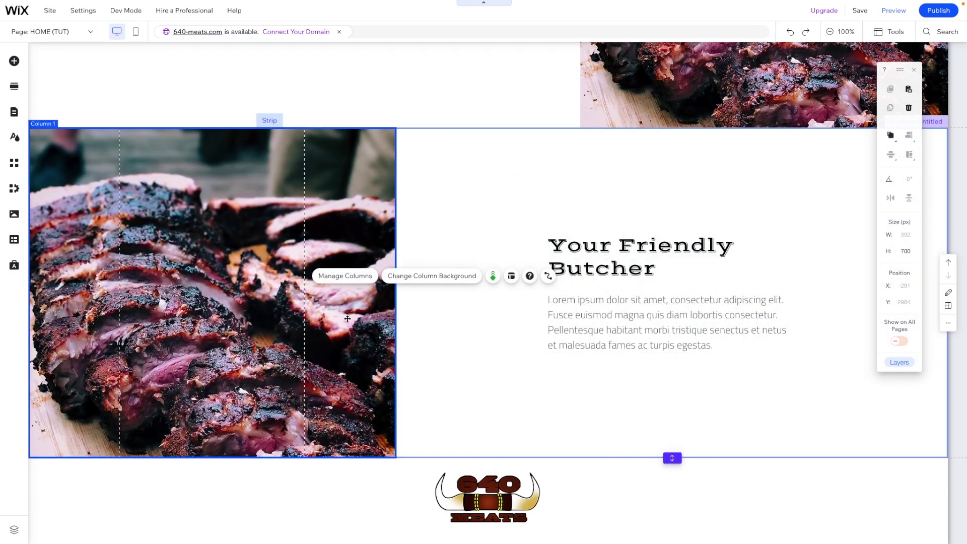
- Retitle the copied heading 'Daily Deli' and centre the text group vertically in its column
left_click(605, 246)
double_click(612, 249)
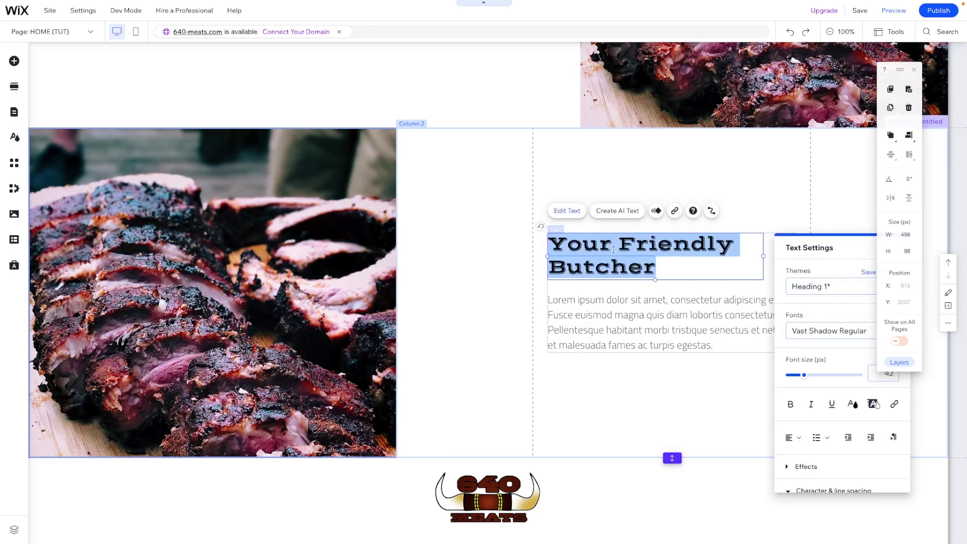
type("Daily Deli")
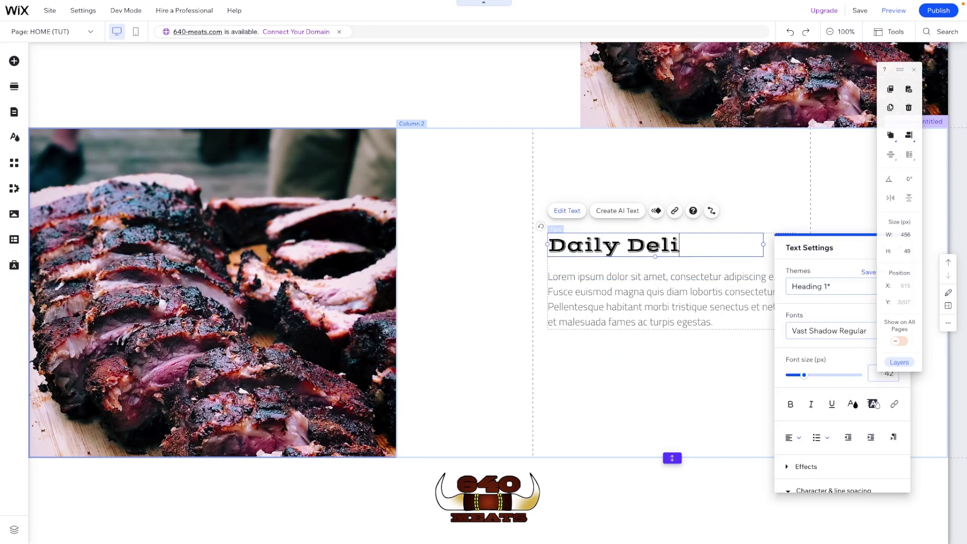
key("Escape")
left_click(890, 135)
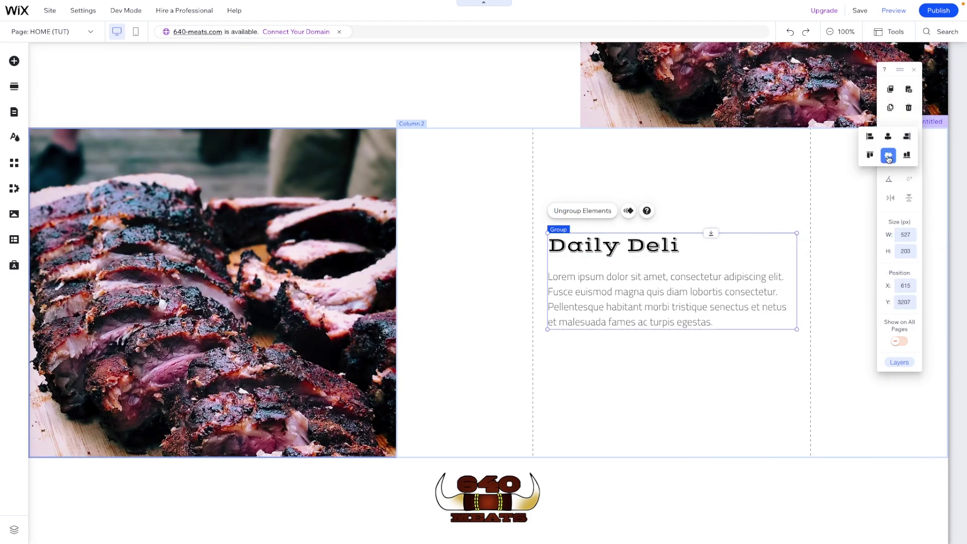
left_click(888, 155)
- Replace the left column's ribs background with a fried chicken burger photo from a 'bbq' search
left_click(244, 288)
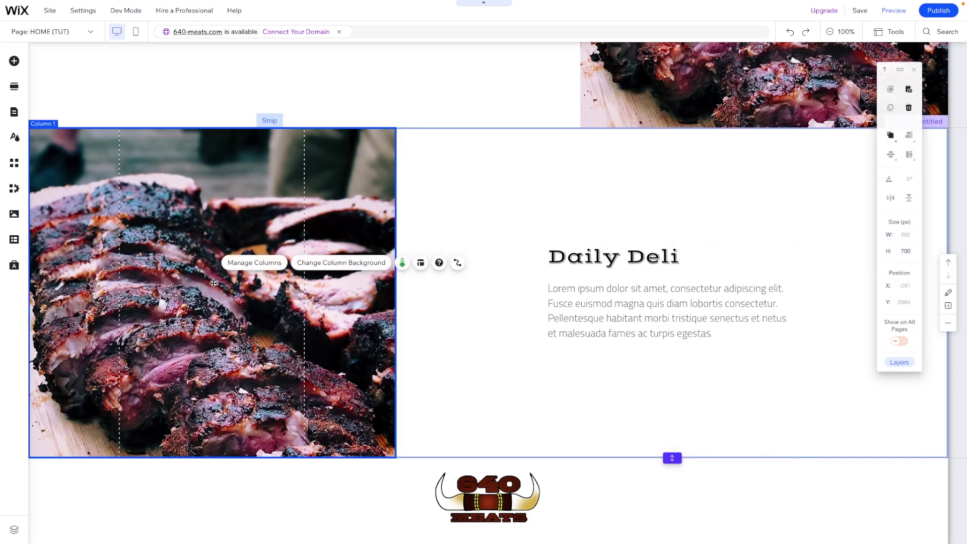
left_click(297, 259)
left_click(476, 224)
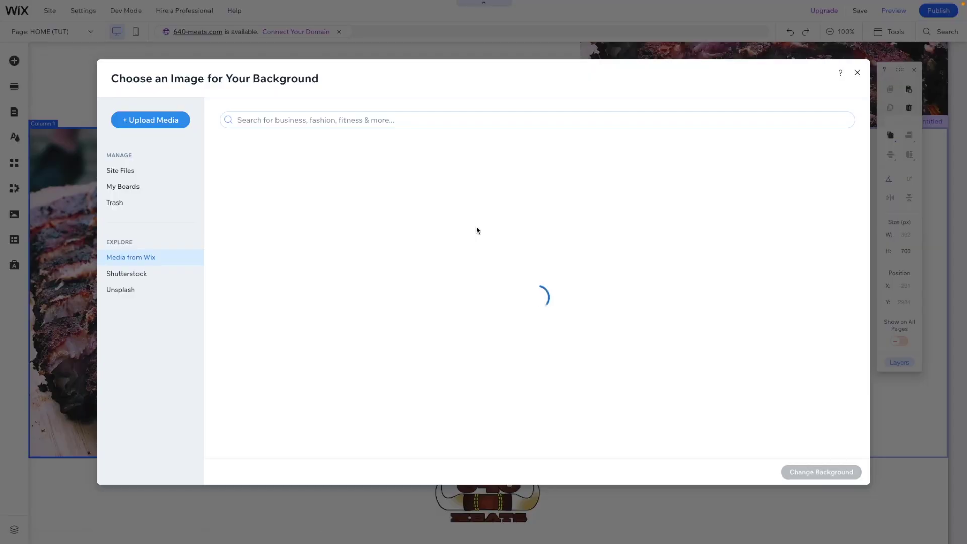
type("bbq")
key("Return")
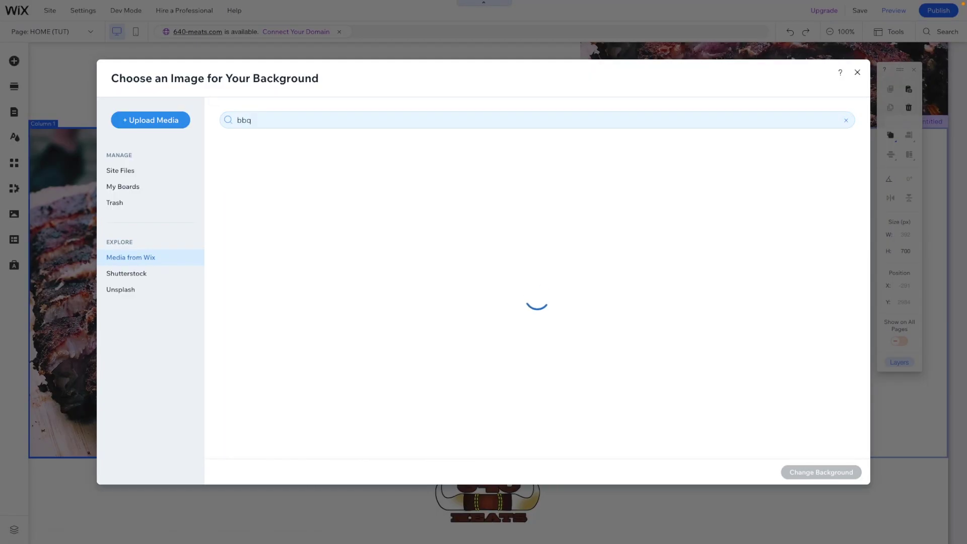
scroll(692, 316, "down", 2)
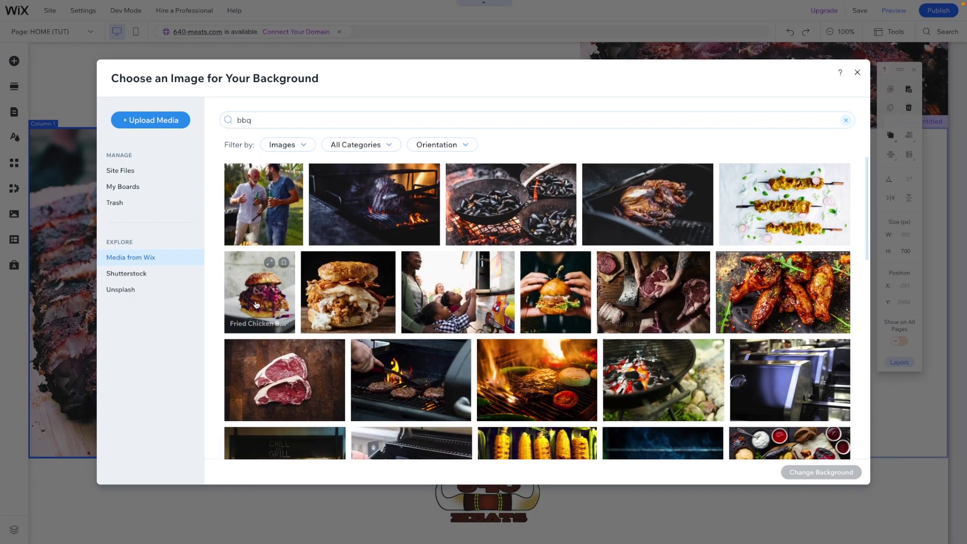
double_click(273, 287)
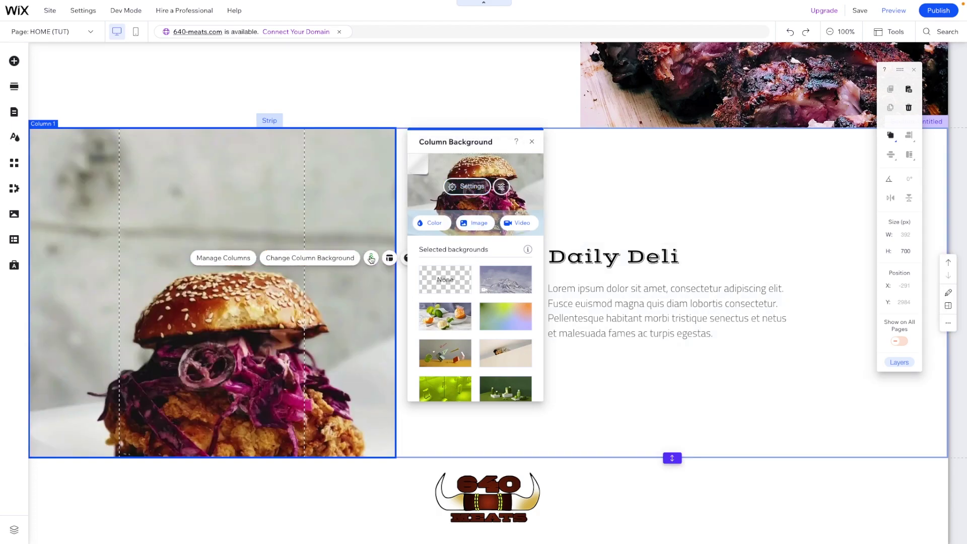
left_click(467, 187)
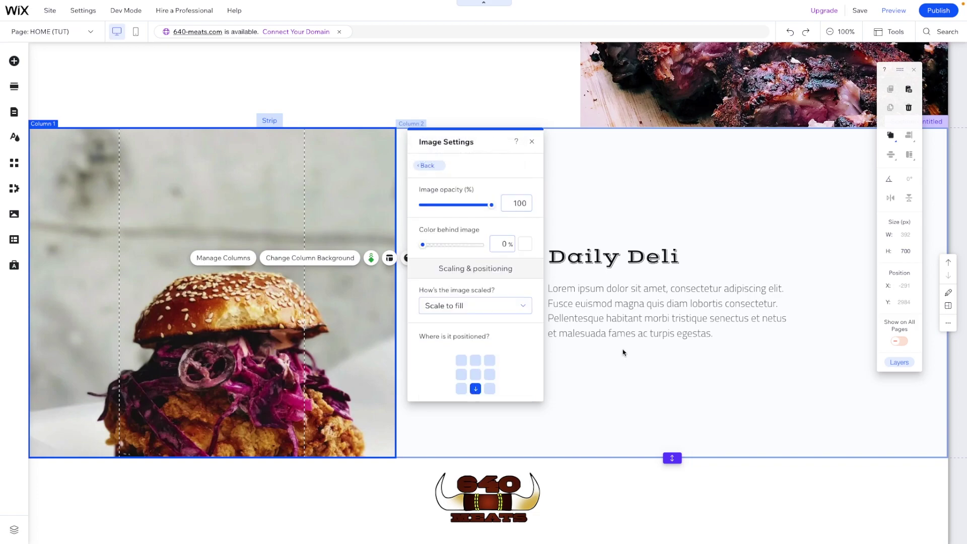
left_click(532, 142)
left_click(443, 138)
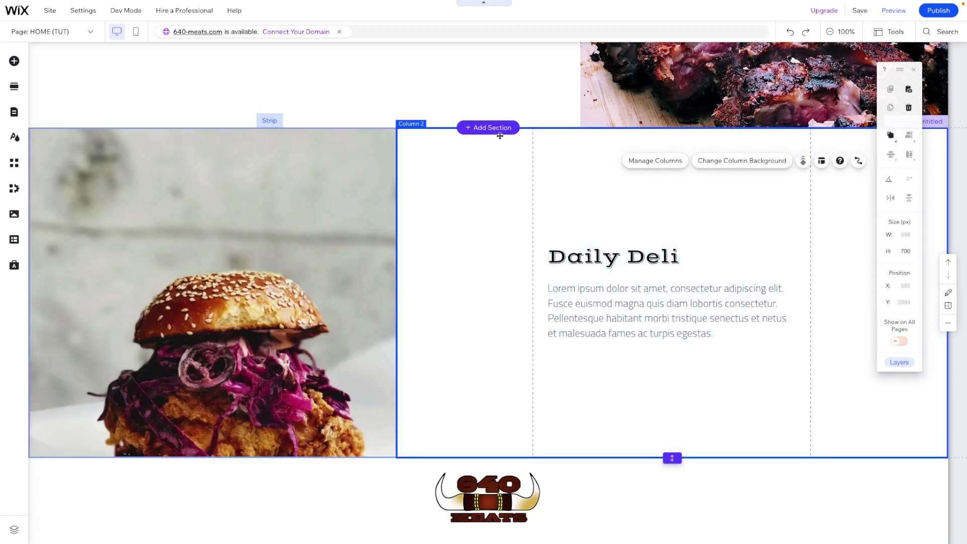
scroll(530, 161, "up", 5)
scroll(531, 161, "down", 2)
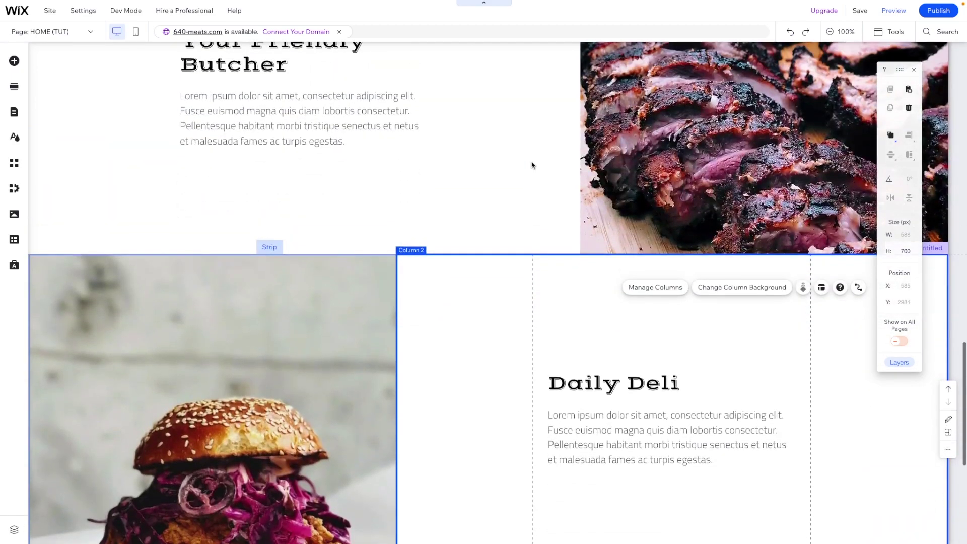
- Insert a 150 px blank section and move it below the Daily Deli strip
left_click(503, 254)
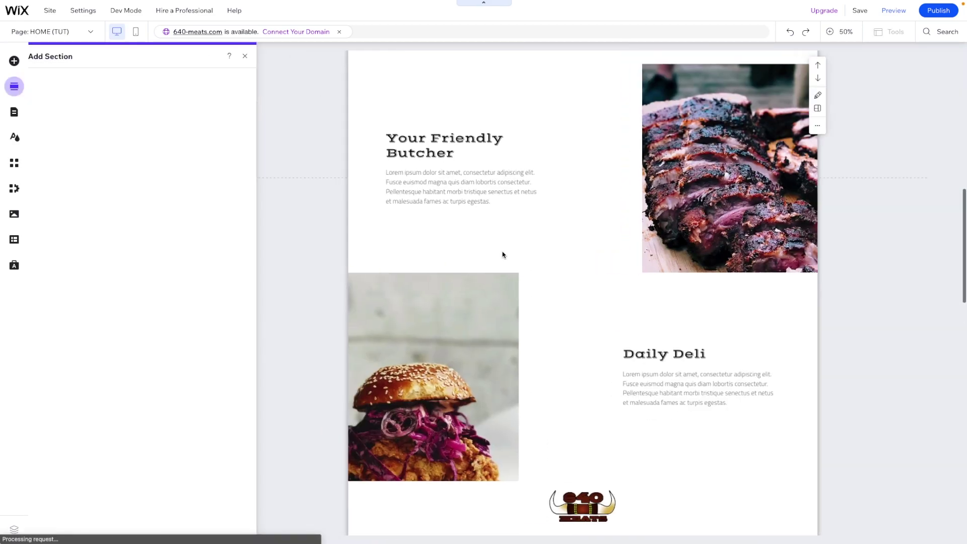
left_click(53, 81)
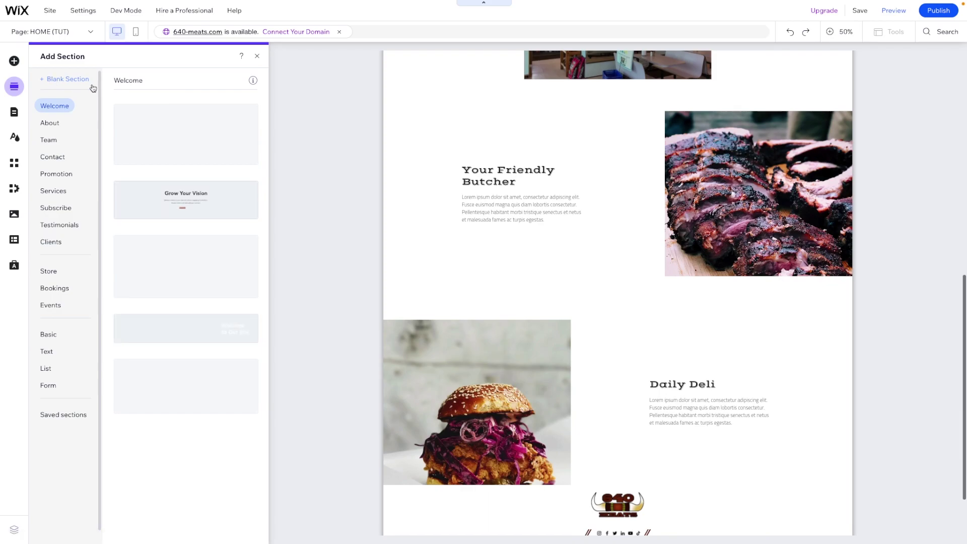
key("Escape")
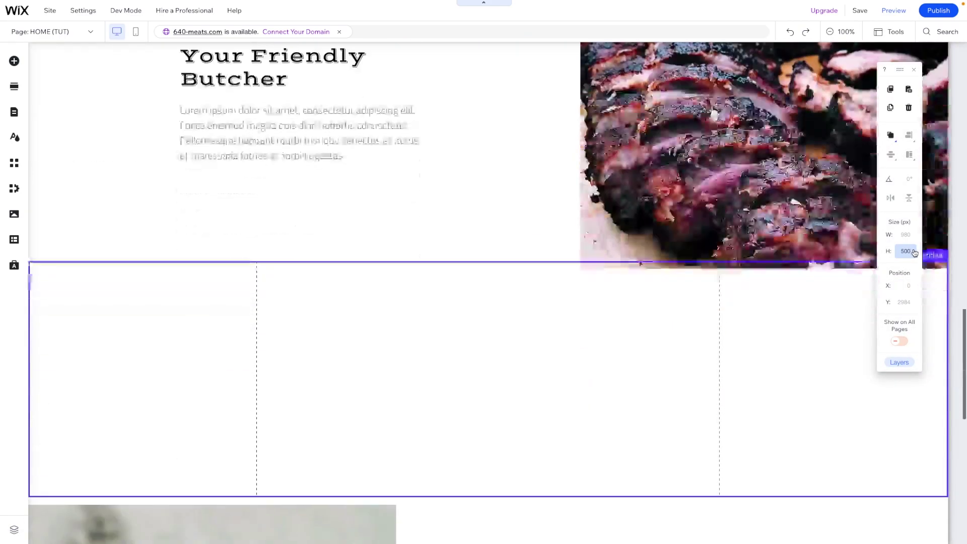
left_click(905, 251)
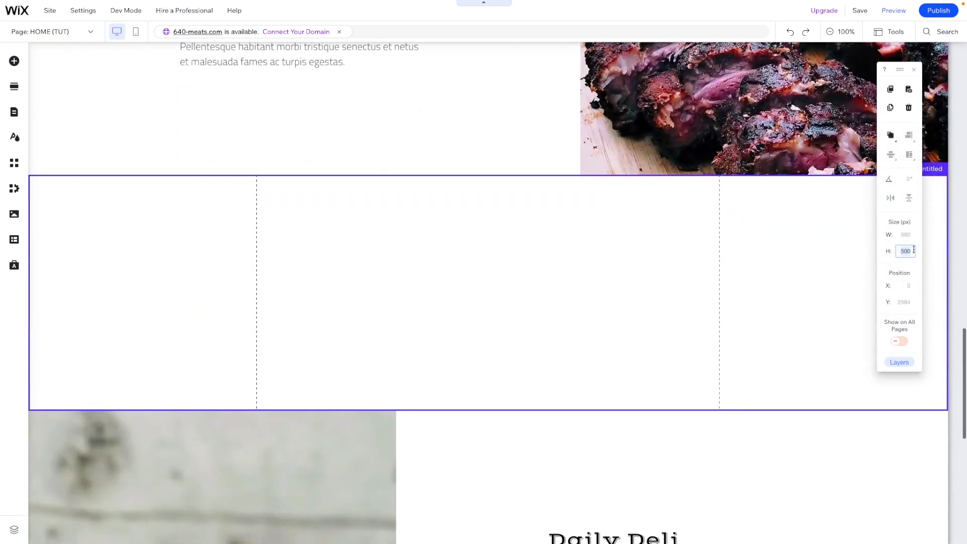
type("150")
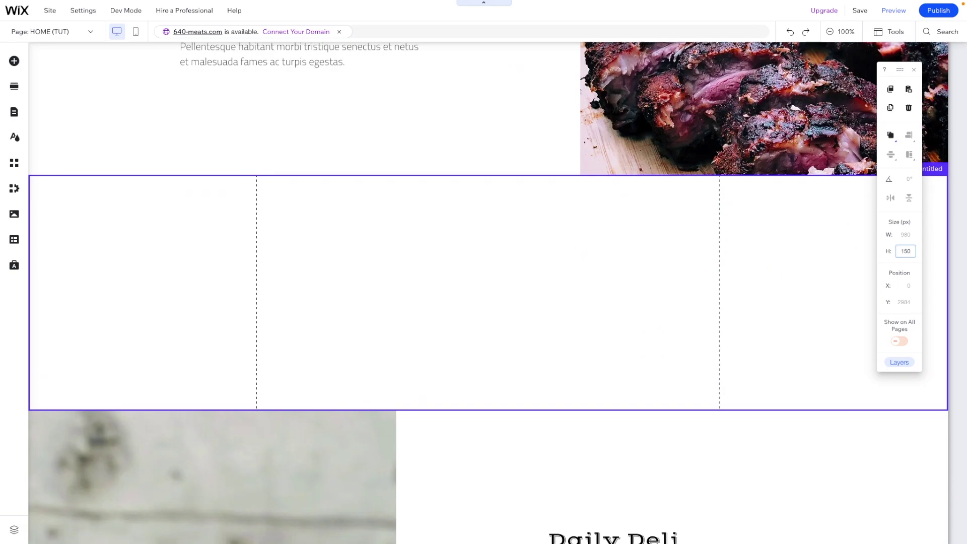
key("Return")
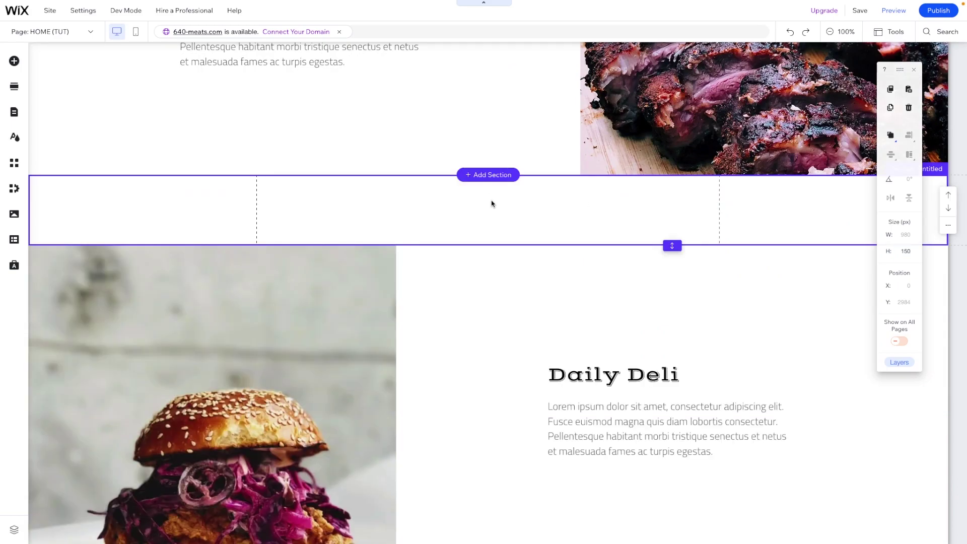
left_click(493, 205)
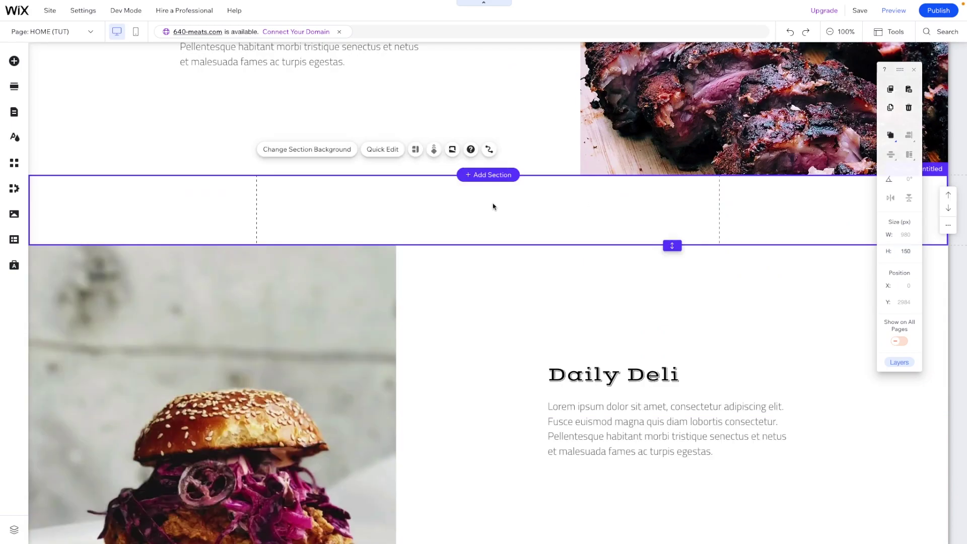
key("ctrl+Down")
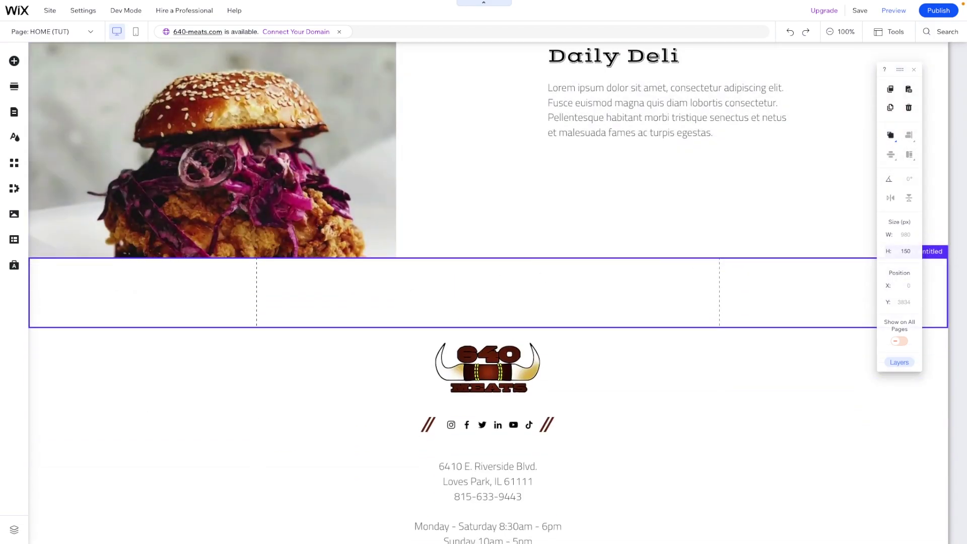
- Duplicate the blank section, move it directly below the burger photo, and make it 600 px tall
key("ctrl+d")
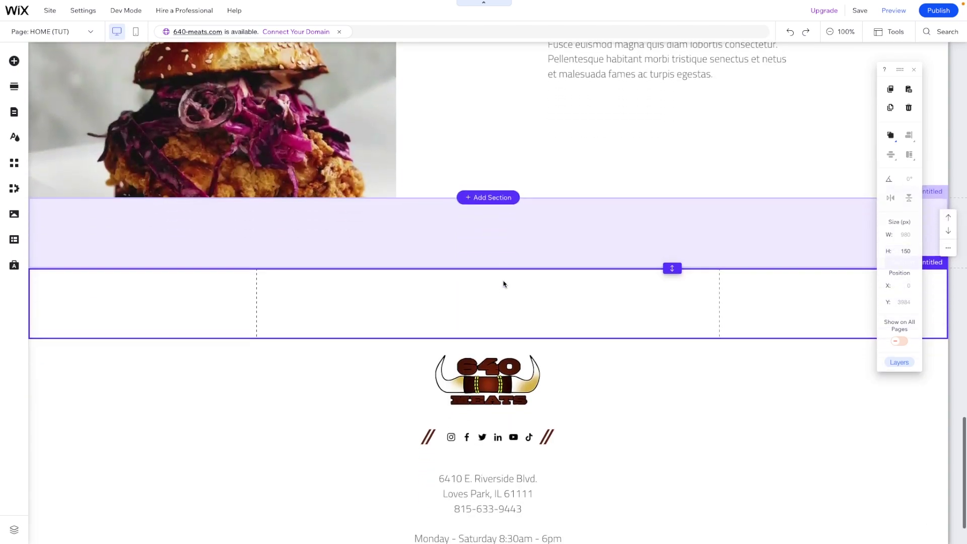
left_click_drag(504, 284, 354, 213)
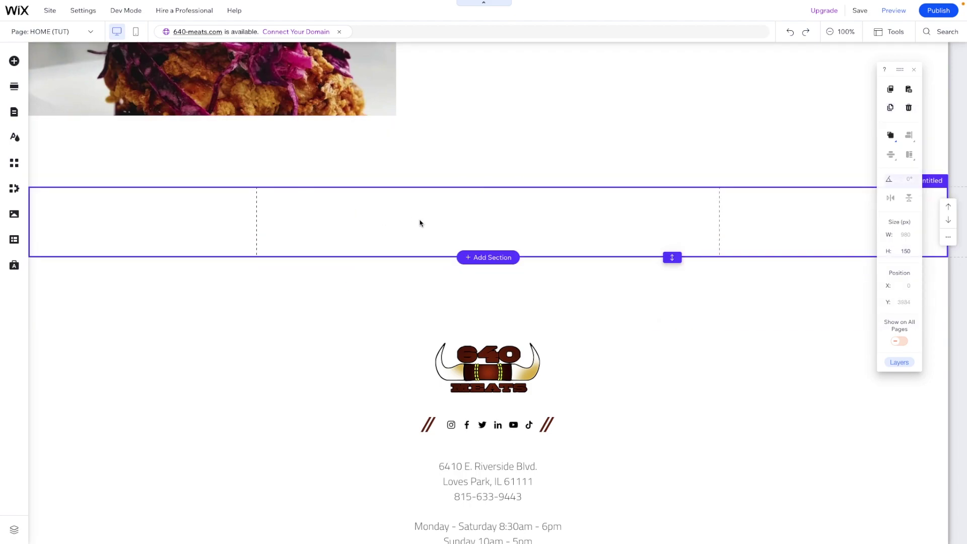
left_click(908, 251)
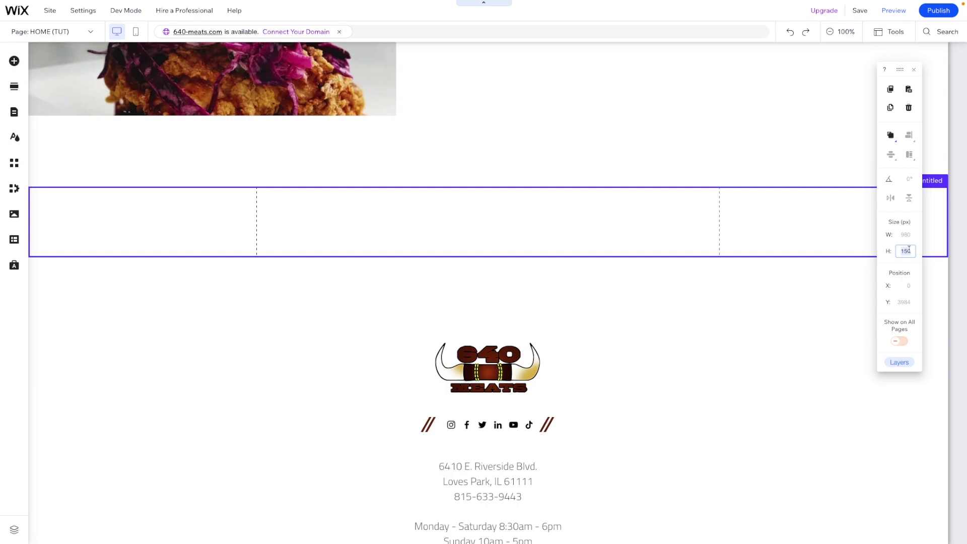
type("600")
key("Return")
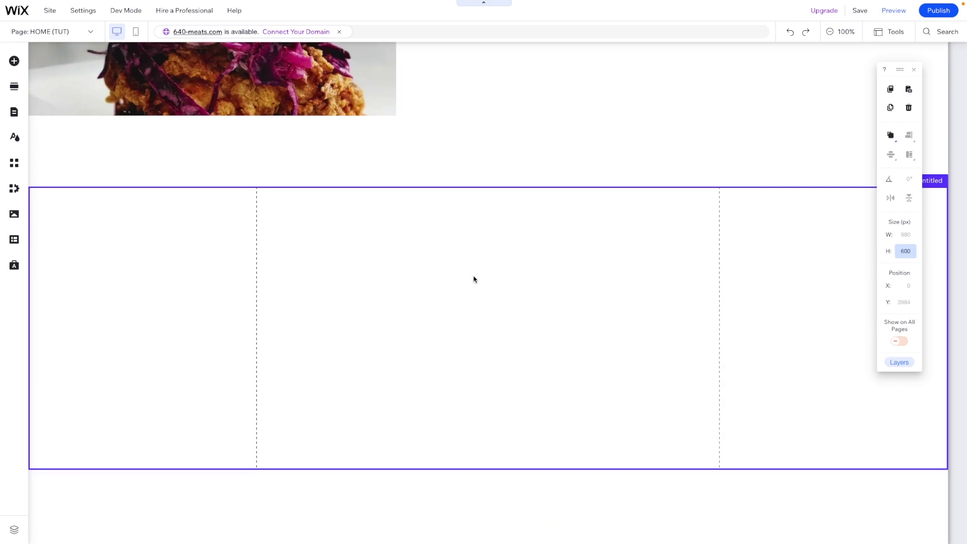
- Drag a Pro Gallery grid gallery from Add Elements into the 600 px section
left_click(14, 61)
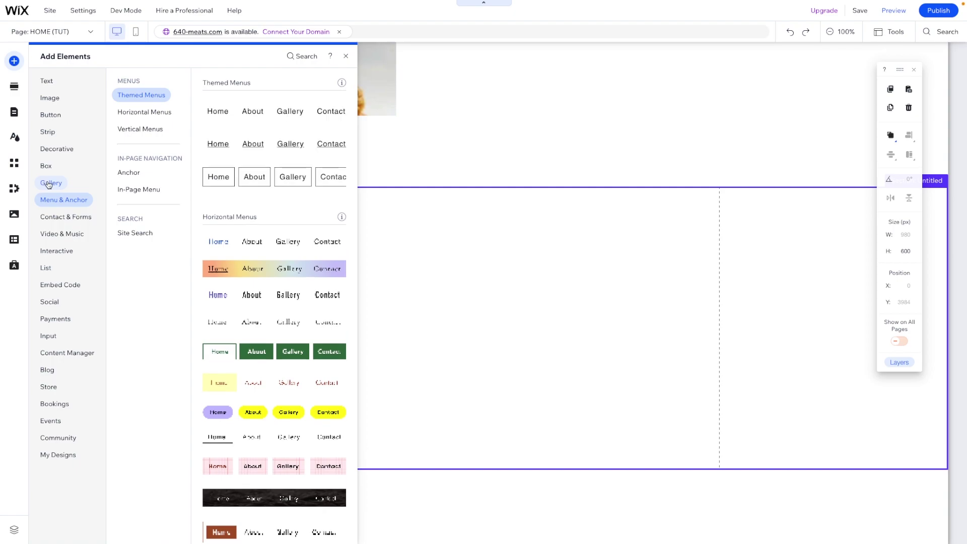
mouse_move(48, 185)
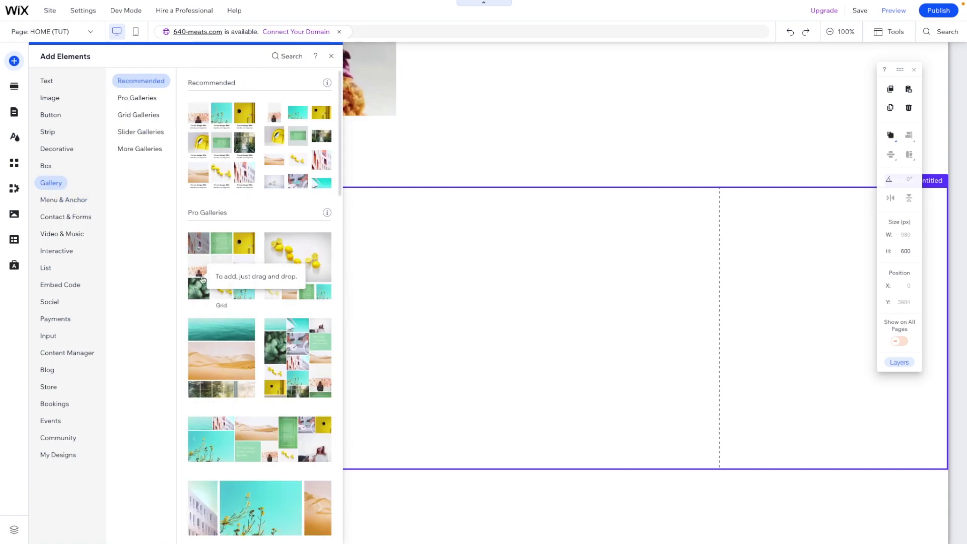
left_click_drag(226, 274, 466, 339)
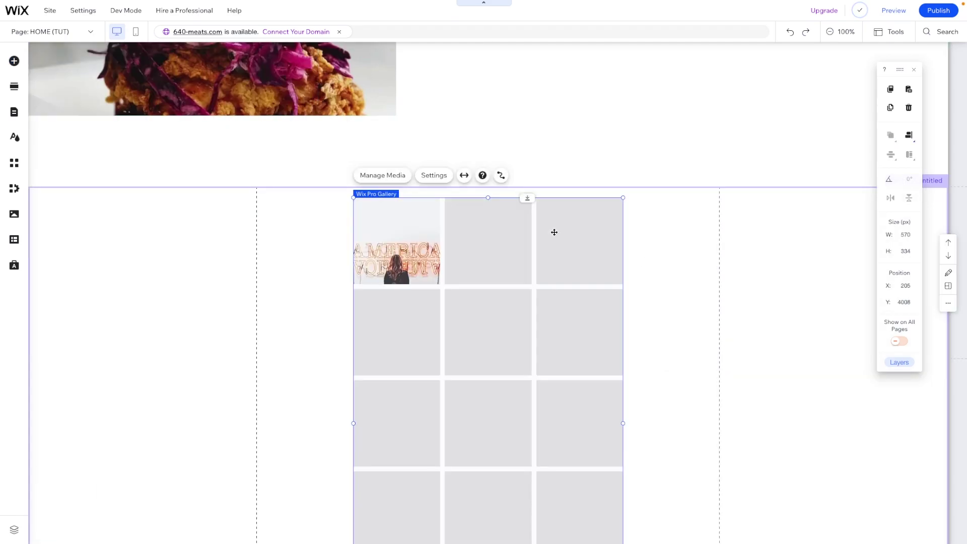
- Stretch the gallery to full page width with 100 px side margins
left_click(464, 176)
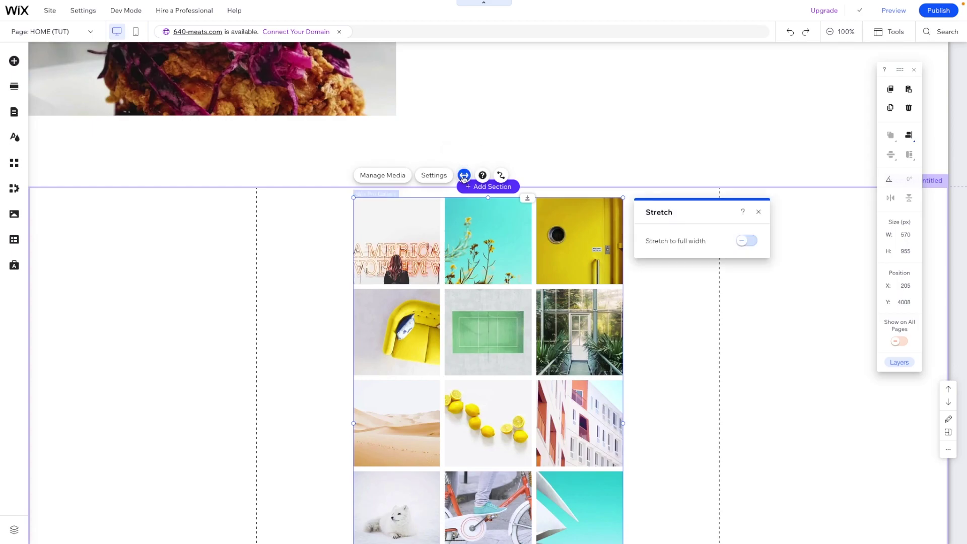
left_click(749, 241)
left_click(654, 285)
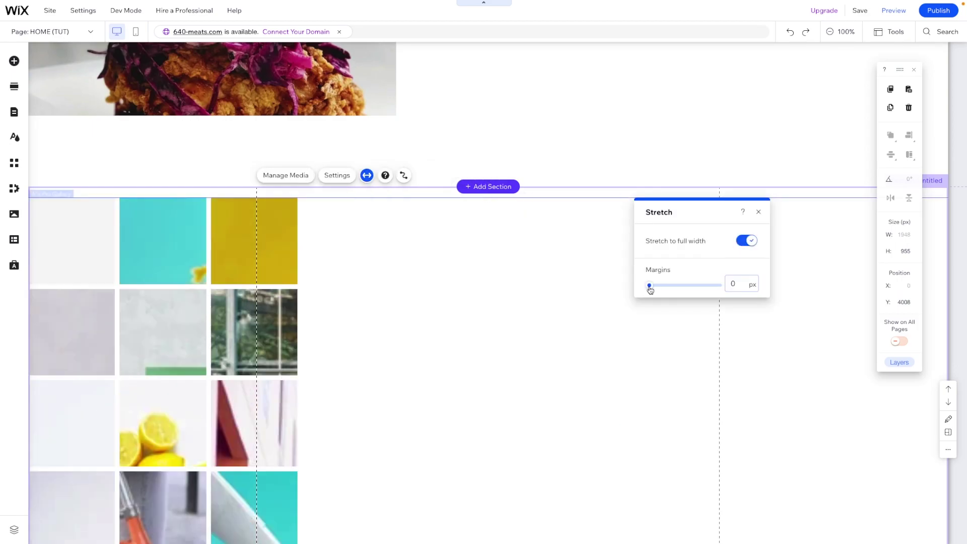
left_click_drag(688, 289, 686, 290)
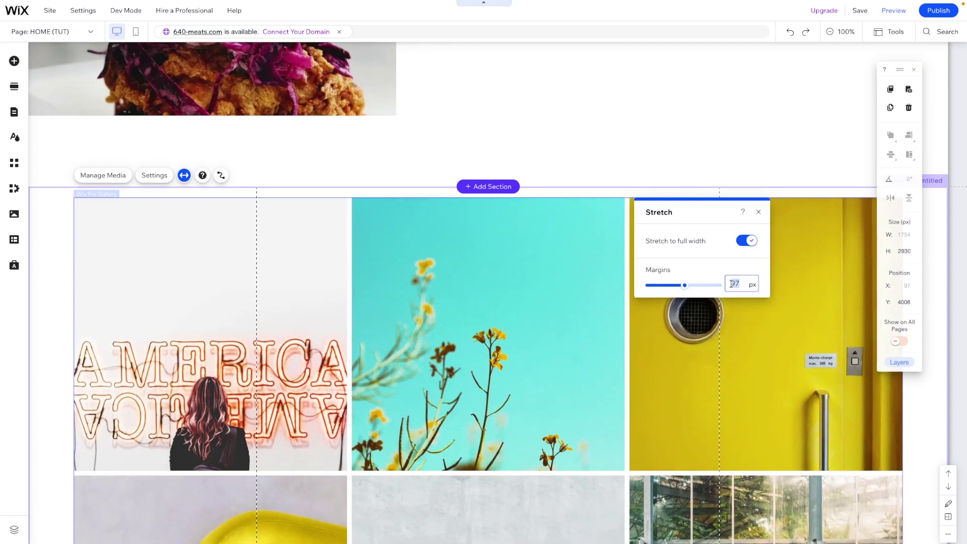
type("100")
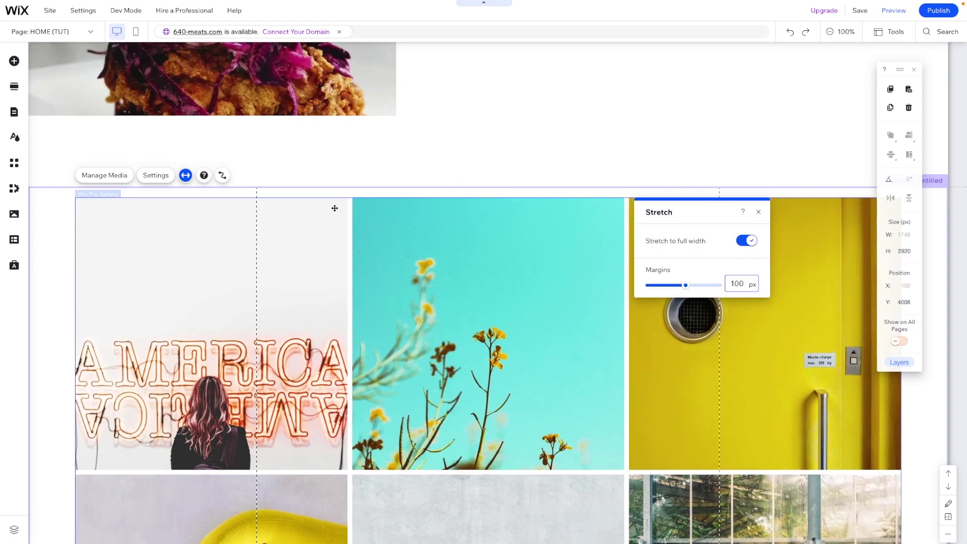
- Delete all 13 sample images from the gallery's media organizer
left_click(97, 174)
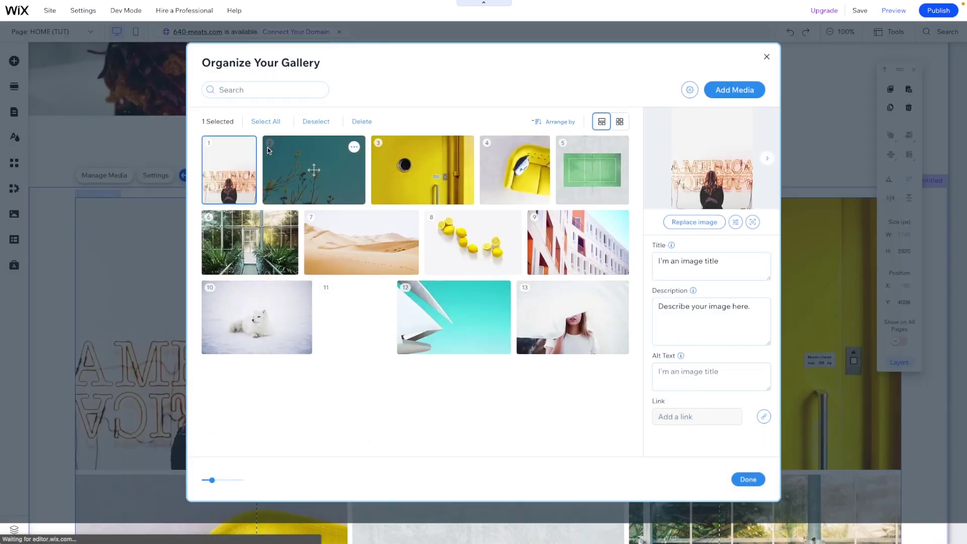
left_click(267, 123)
left_click(314, 122)
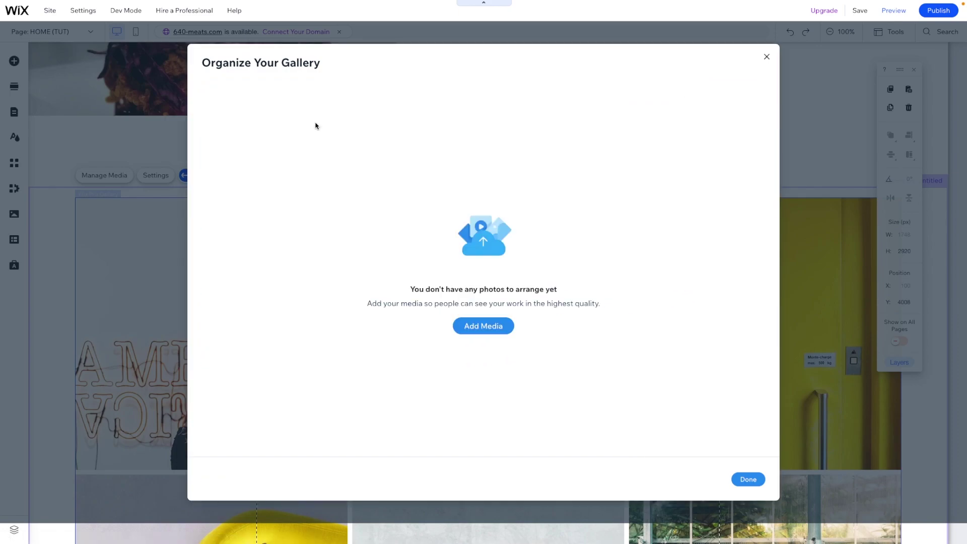
- Add the seven 640 Meats store and food photos from Site Files to the gallery
left_click(498, 328)
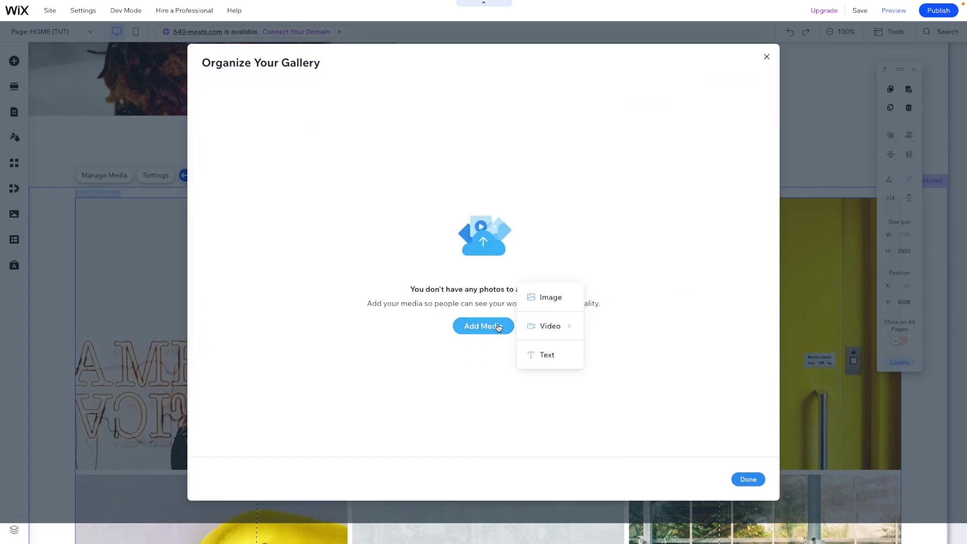
left_click(549, 299)
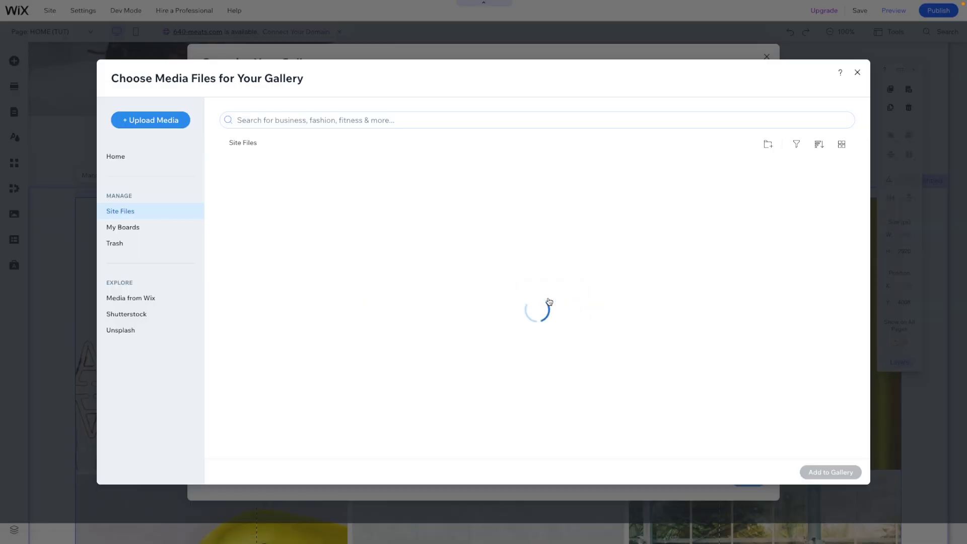
scroll(453, 291, "down", 1)
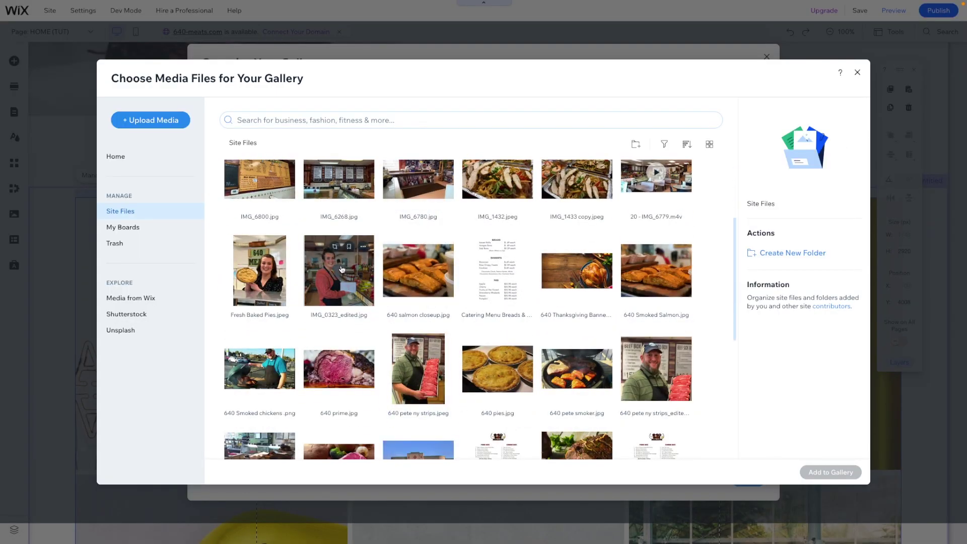
left_click(339, 270)
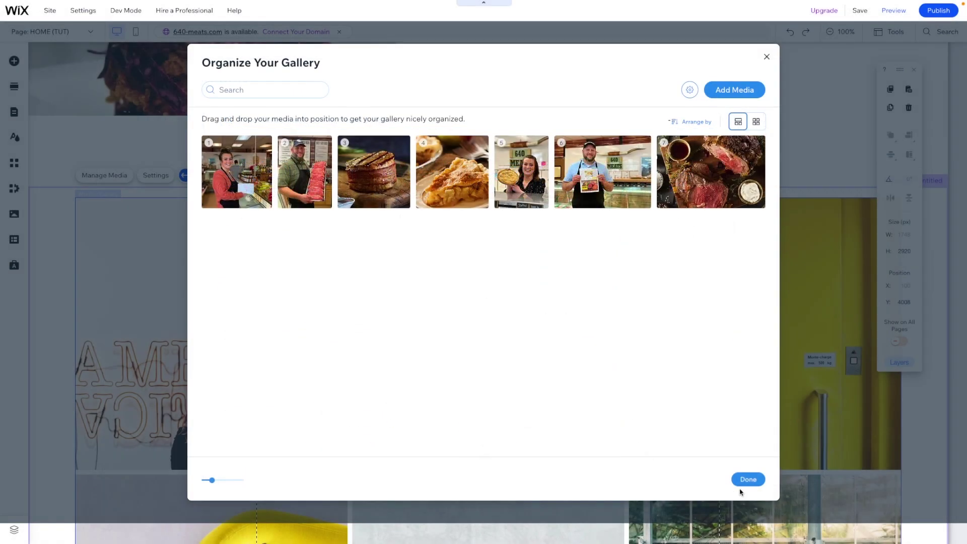
left_click(747, 479)
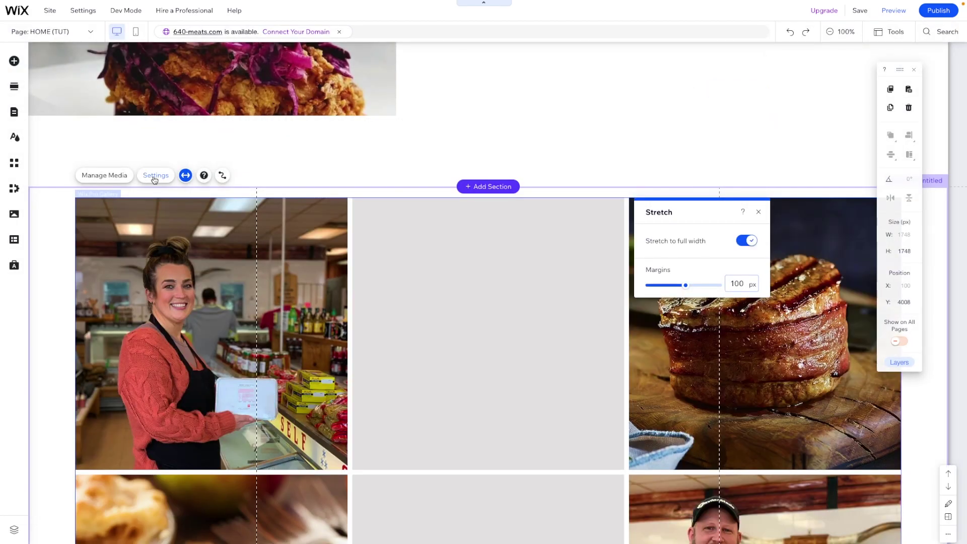
- Customize the gallery layout to four images per row with 50 px spacing
left_click(154, 178)
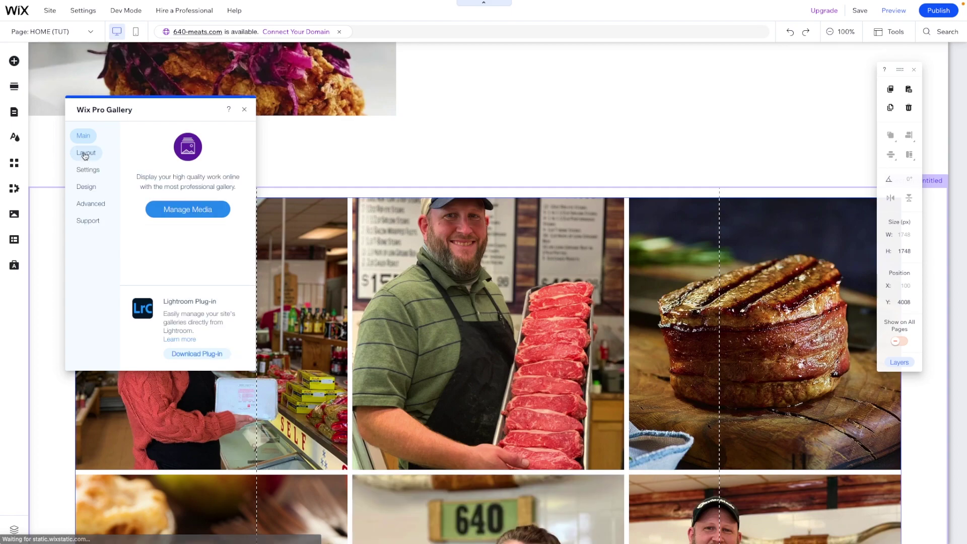
left_click(85, 153)
left_click(204, 350)
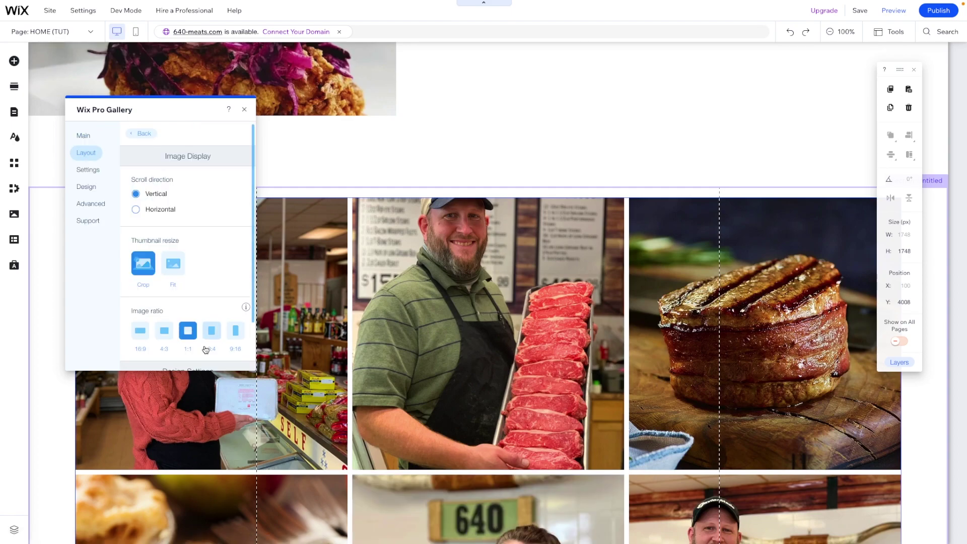
scroll(219, 256, "down", 1)
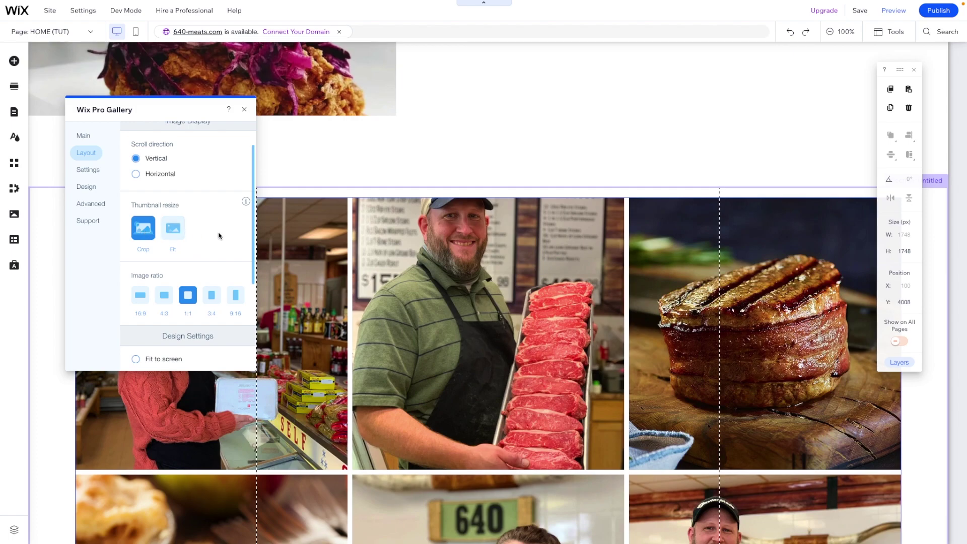
scroll(219, 236, "down", 3)
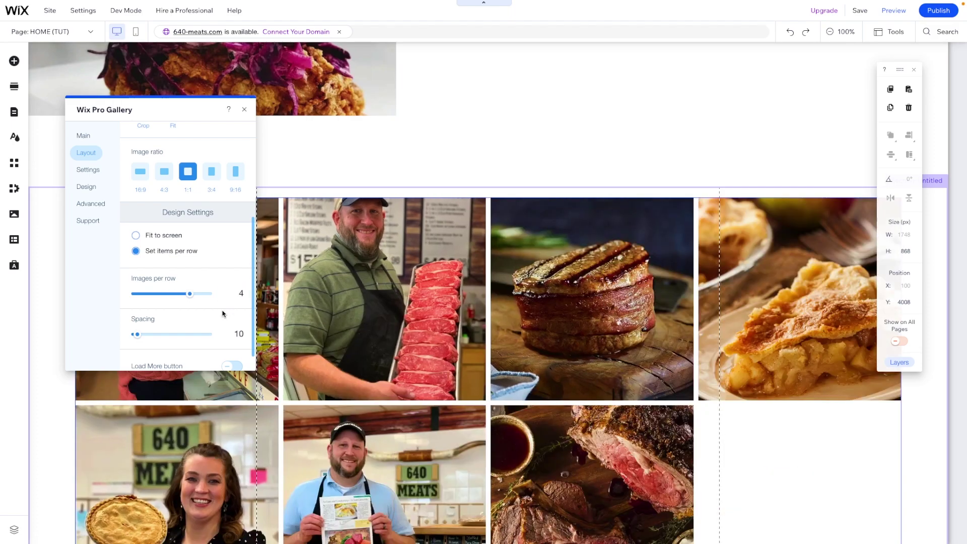
left_click(225, 336)
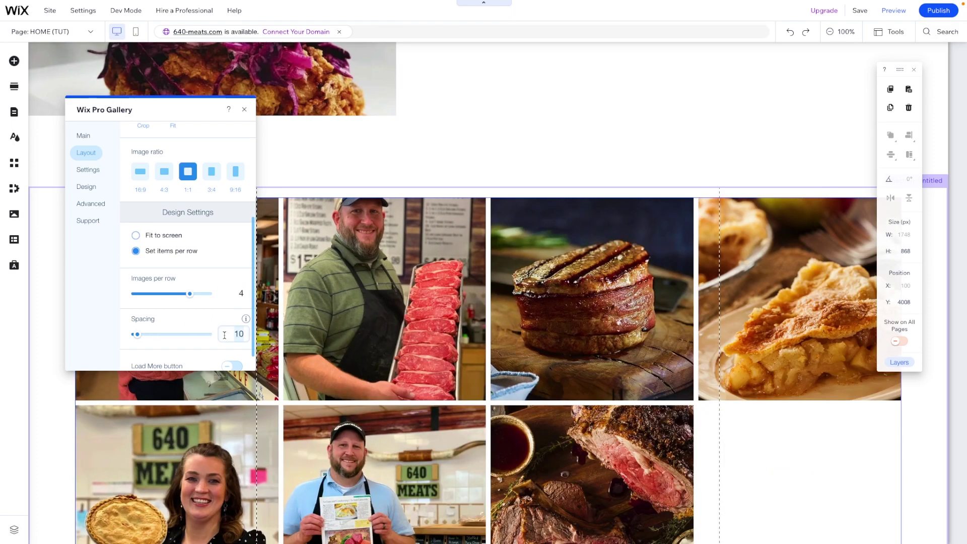
type("50")
key("Return")
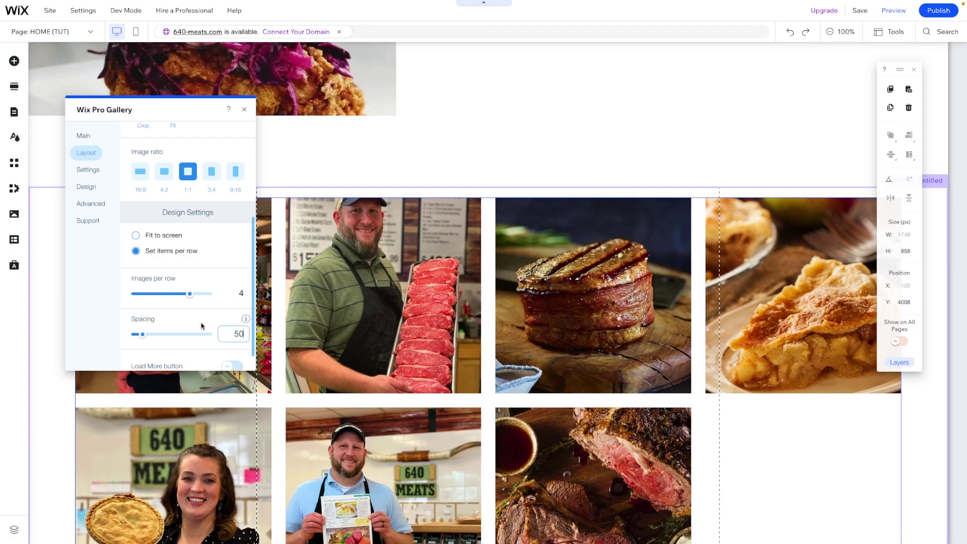
left_click(312, 302)
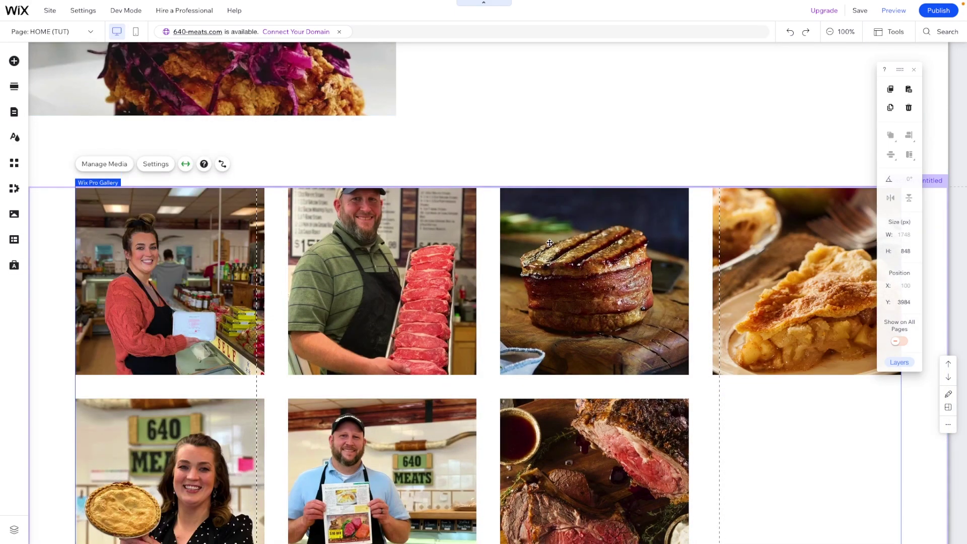
- Drag the gallery section's bottom edge up to trim the empty space below
scroll(721, 257, "down", 4)
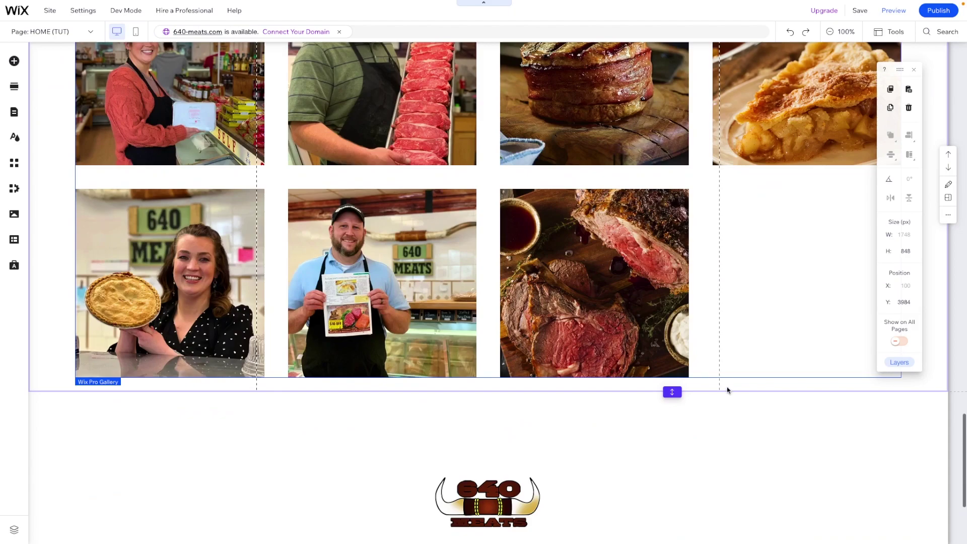
left_click(728, 388)
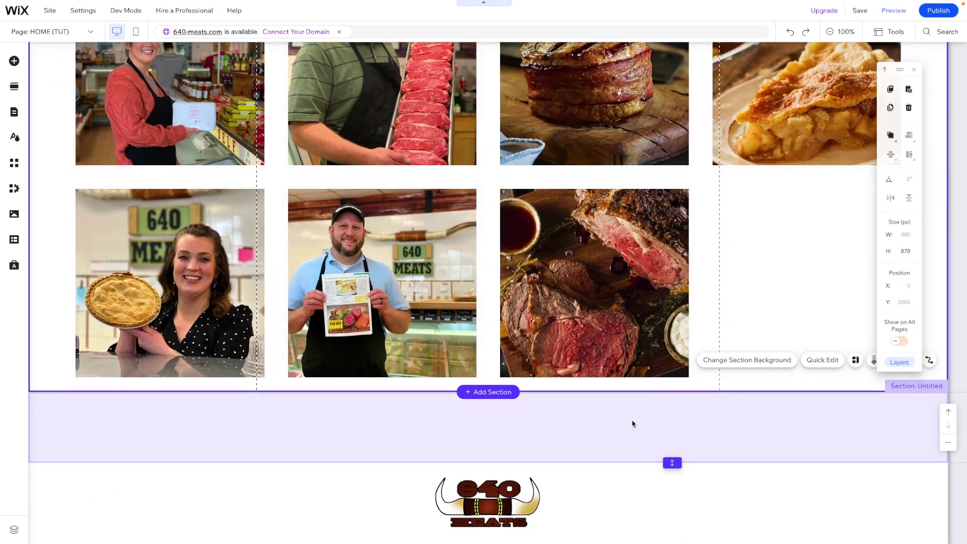
left_click_drag(672, 391, 671, 378)
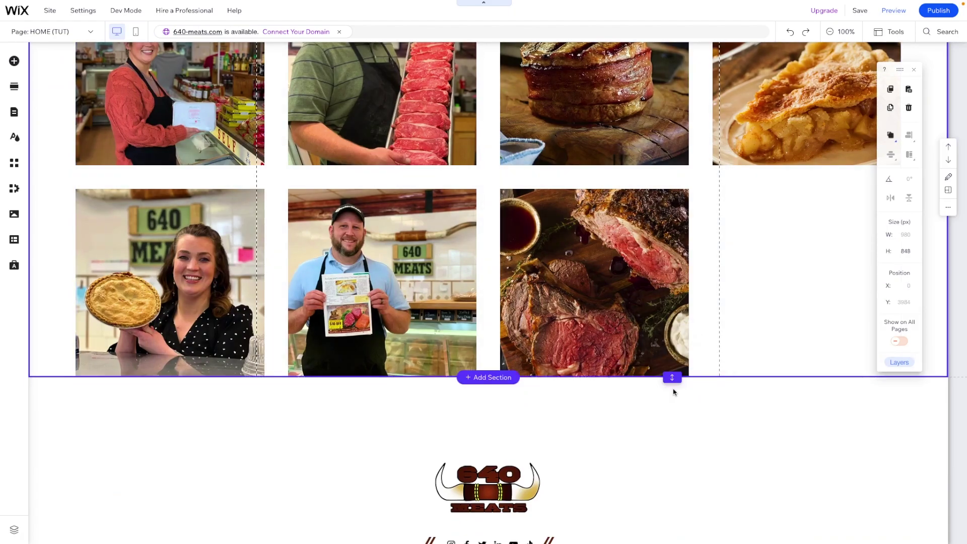
scroll(324, 282, "up", 6)
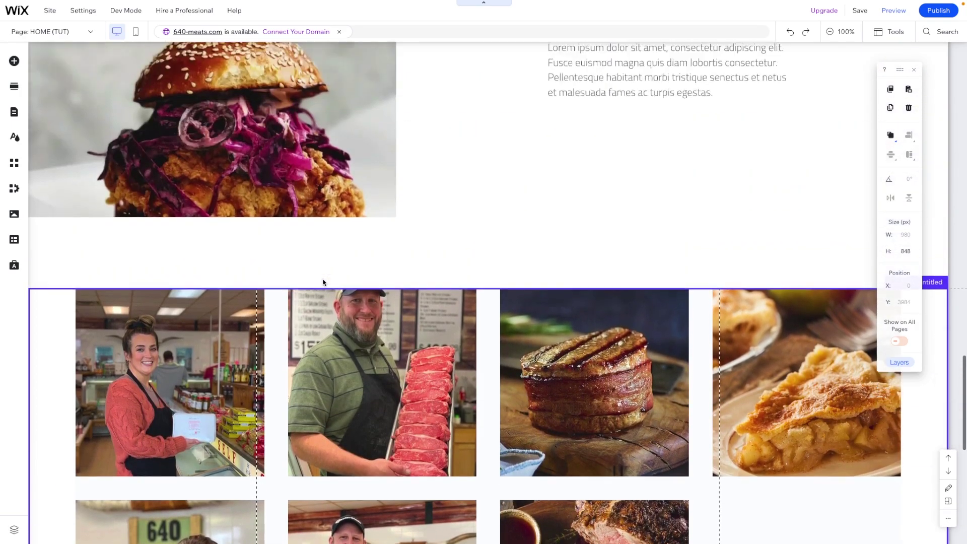
- Preview the home page and scroll from the hero through the gallery to the footer
left_click(894, 11)
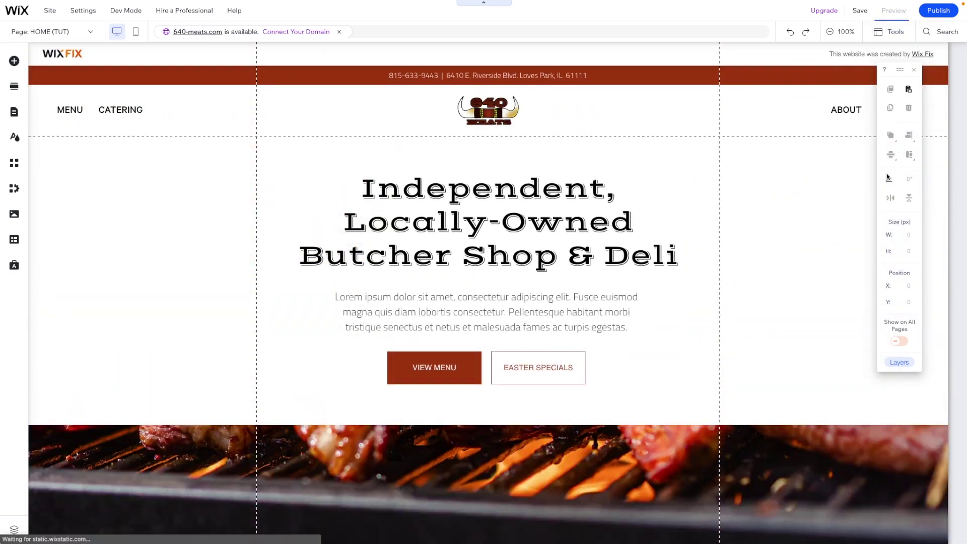
scroll(871, 164, "down", 5)
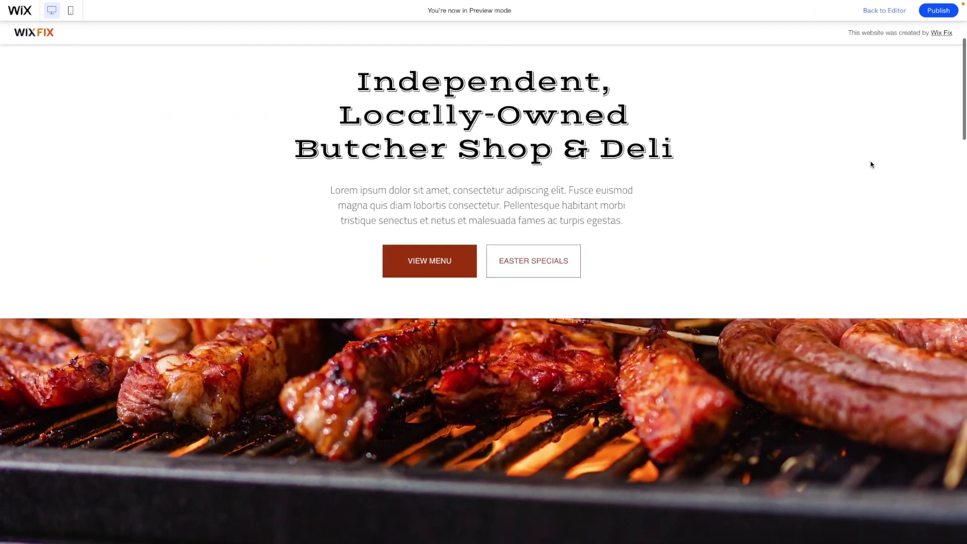
scroll(872, 164, "down", 8)
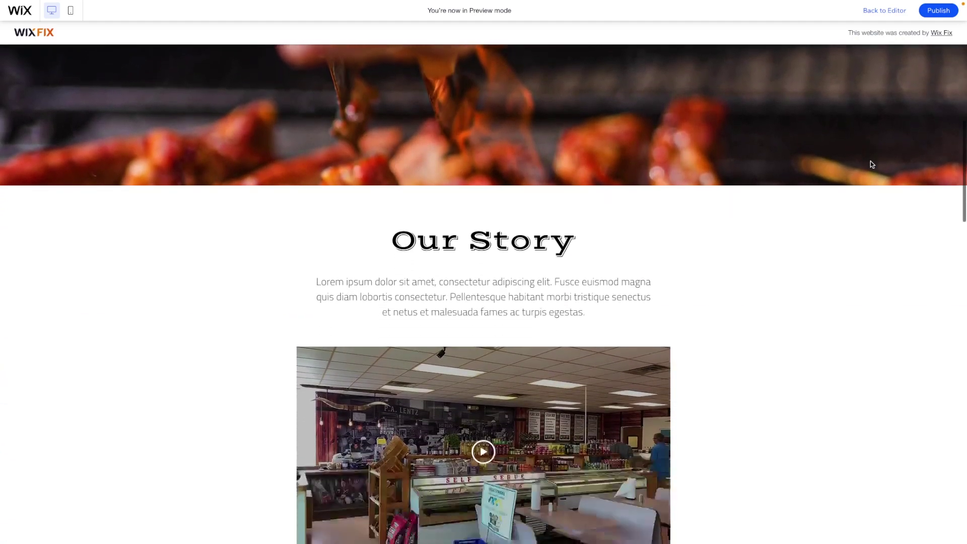
scroll(872, 164, "down", 8)
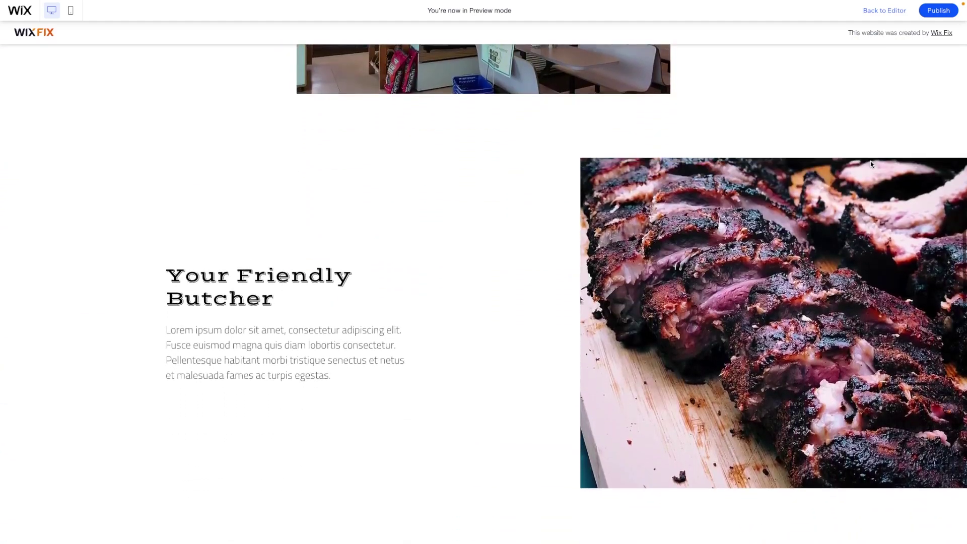
scroll(872, 164, "down", 7)
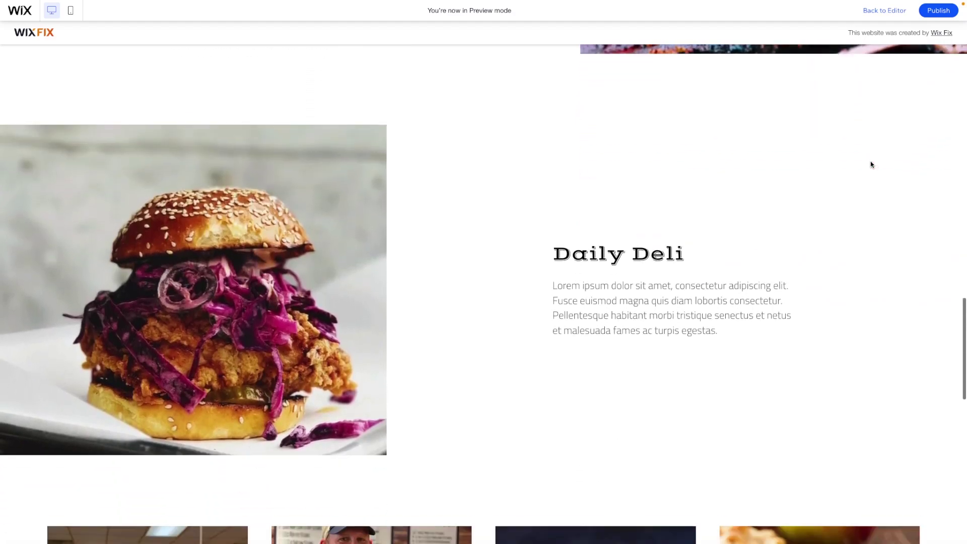
scroll(871, 165, "down", 8)
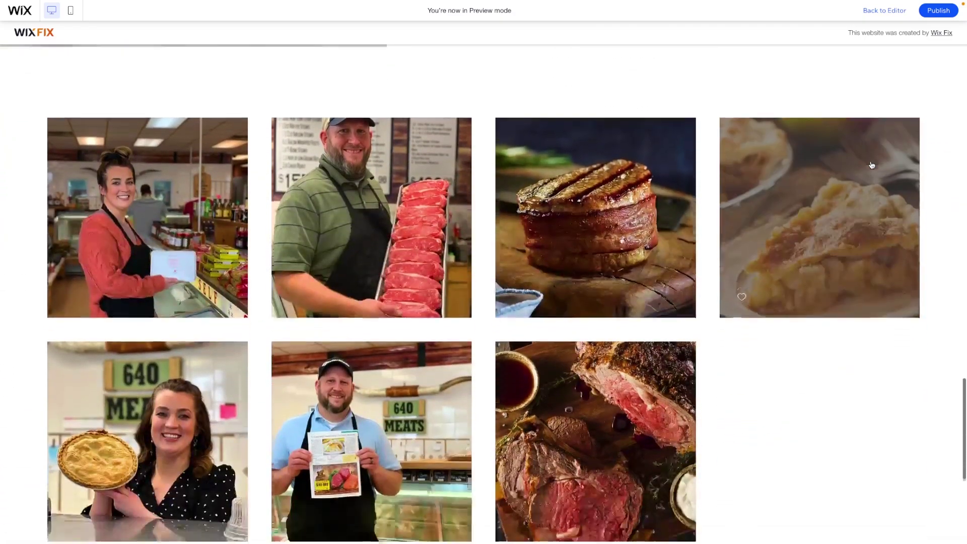
scroll(872, 164, "down", 3)
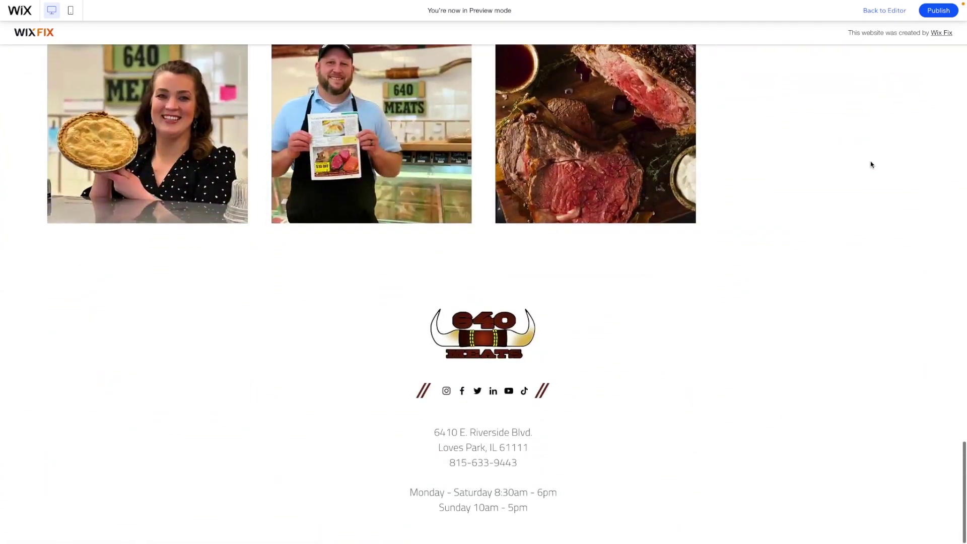